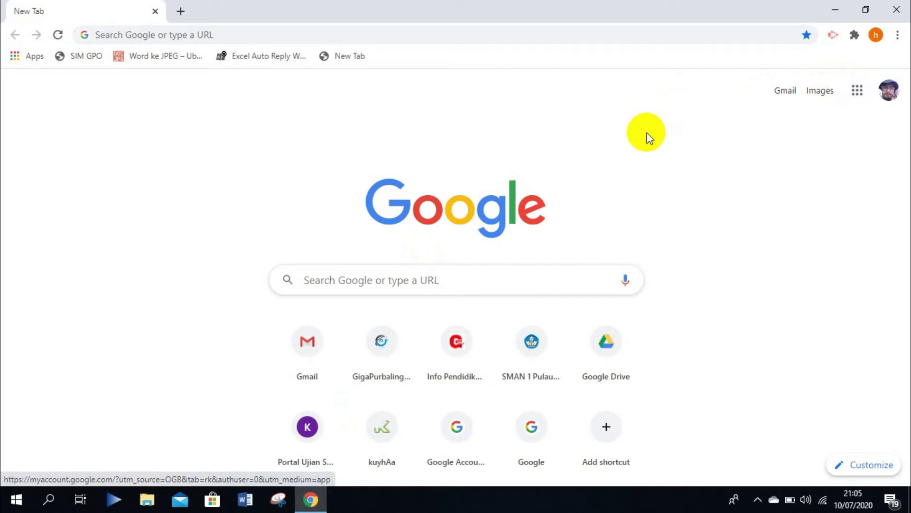
- Open Google Drive from the Google apps list and dismiss the offline notification
click(863, 85)
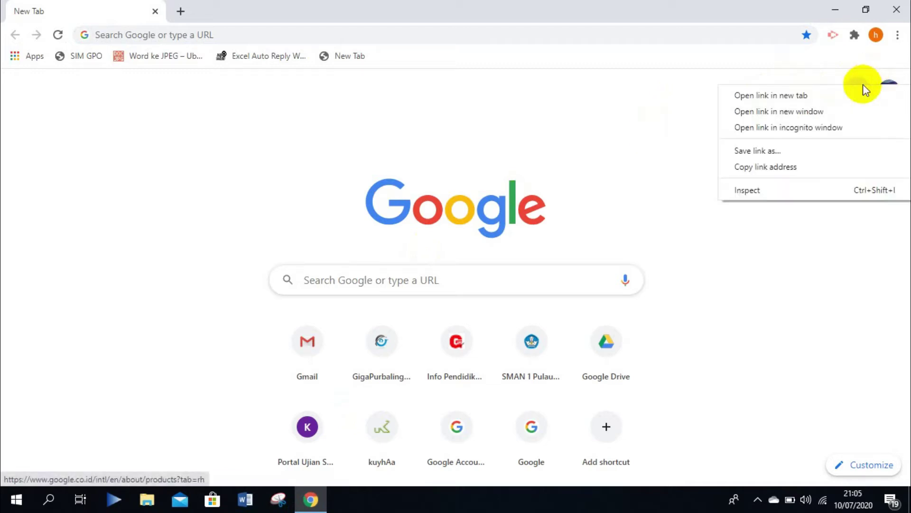
click(856, 89)
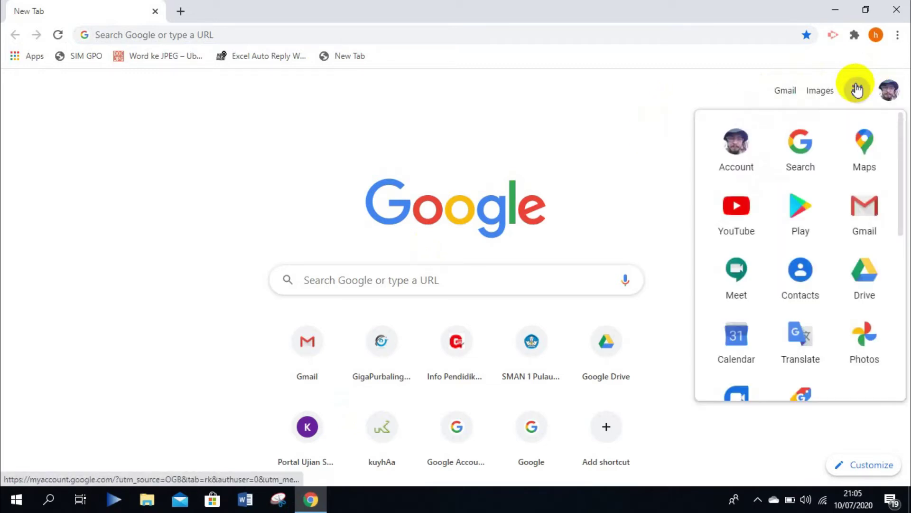
right_click(859, 277)
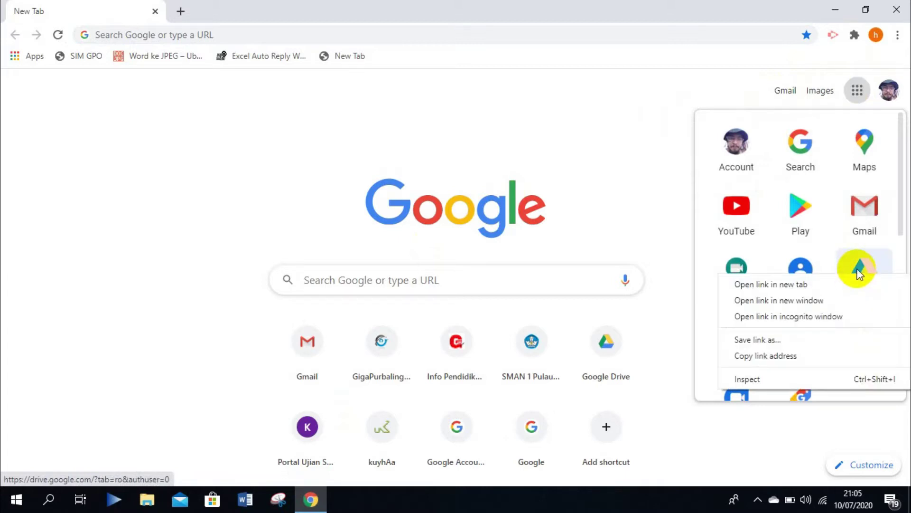
click(860, 275)
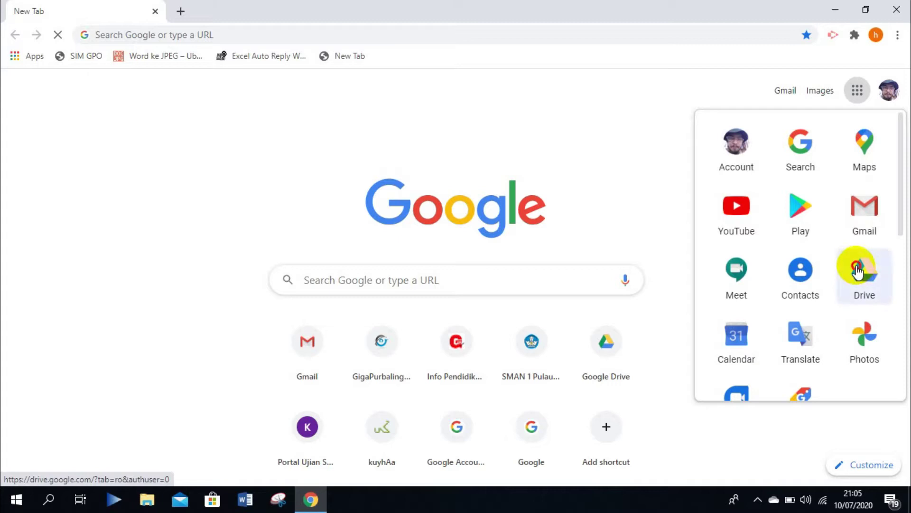
right_click(859, 272)
click(857, 266)
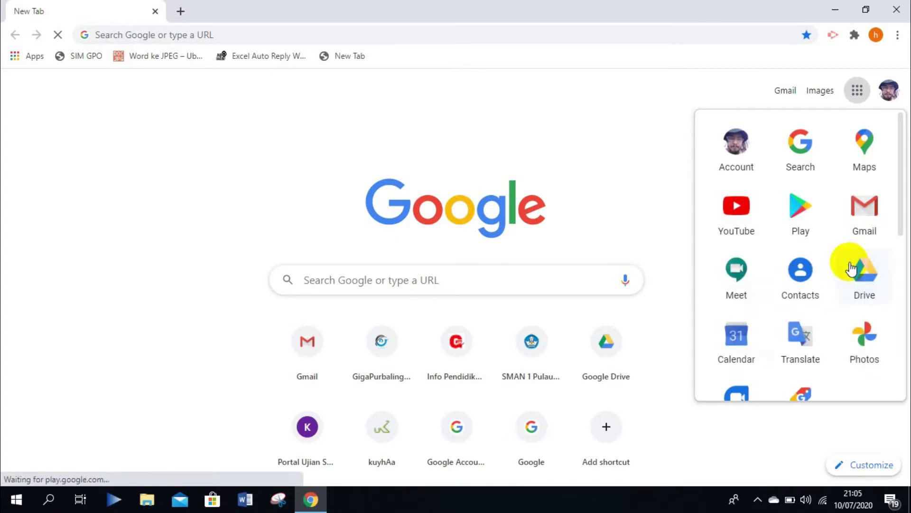
click(647, 207)
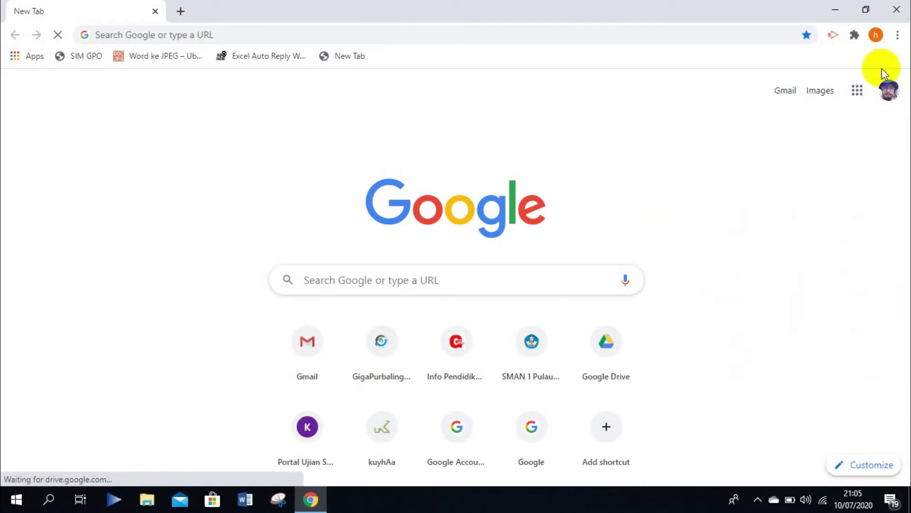
click(856, 90)
click(857, 287)
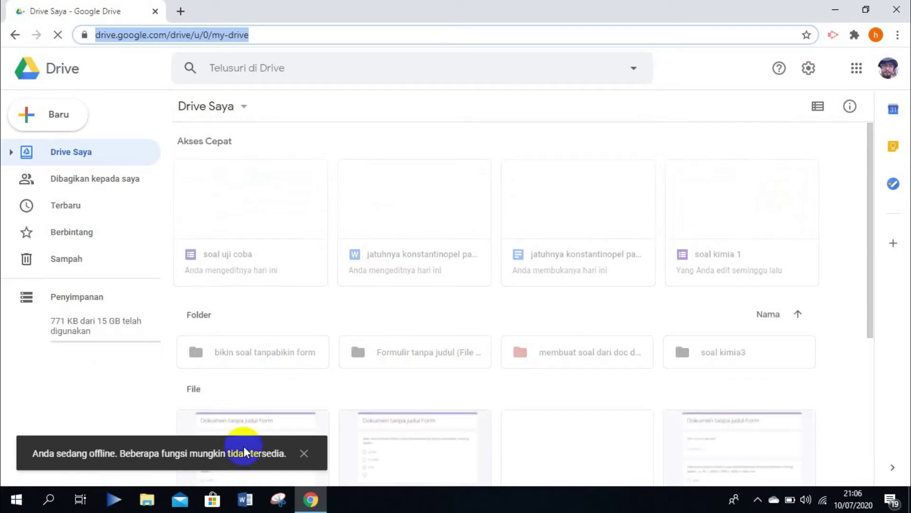
click(303, 455)
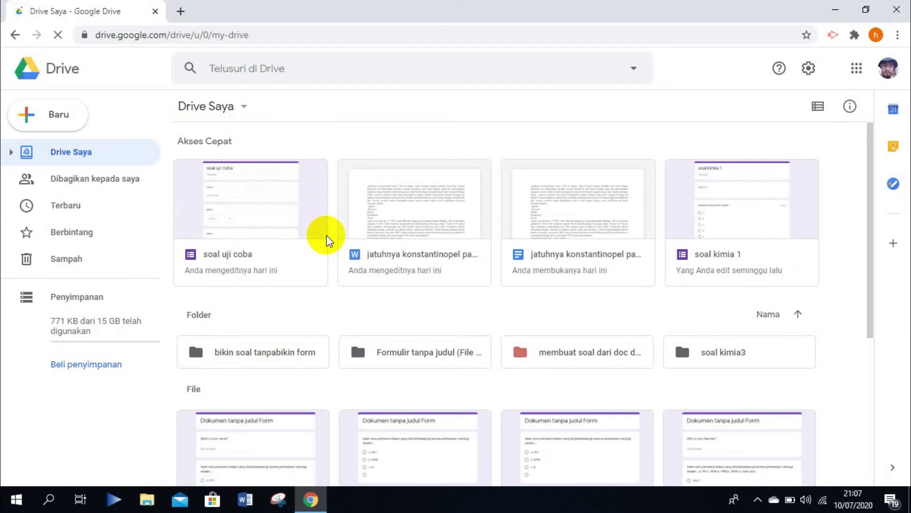
- Open the soal uji coba form from the folder membuat soal dari doc dan form langsung jadi to view its questions
double_click(552, 354)
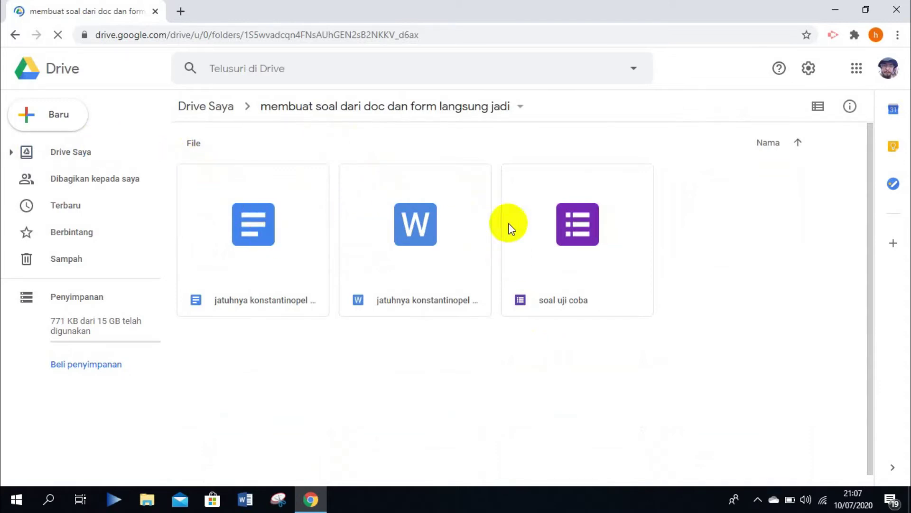
click(537, 225)
double_click(537, 225)
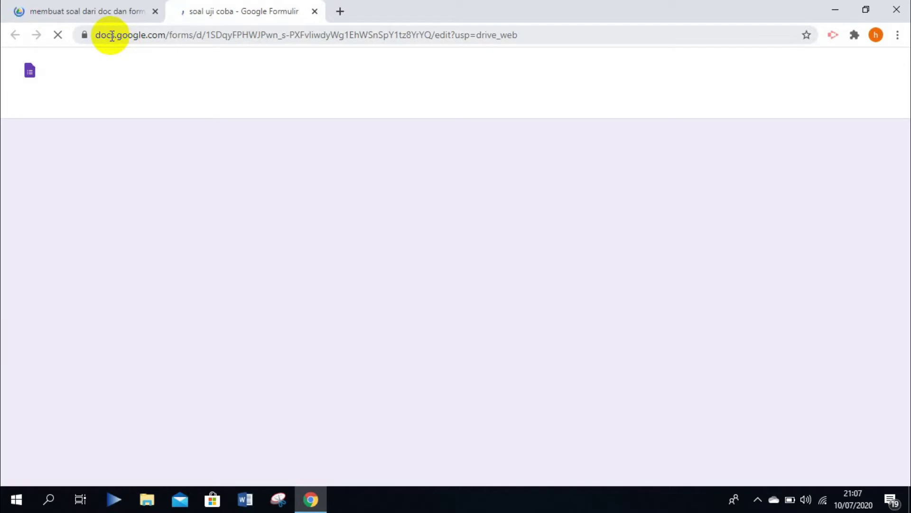
click(108, 11)
click(277, 11)
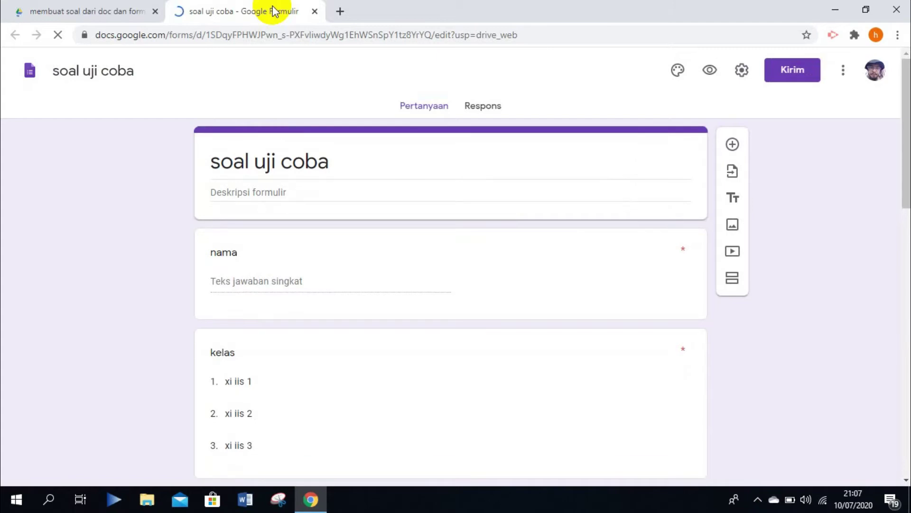
drag(905, 83, 888, 55)
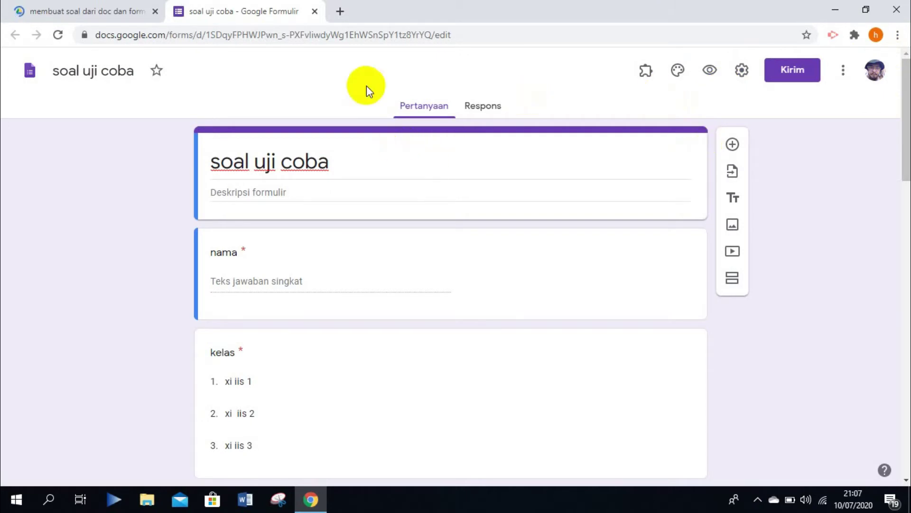
- Return to the Drive folder and look at the additional Google file types it offers for creation
click(130, 15)
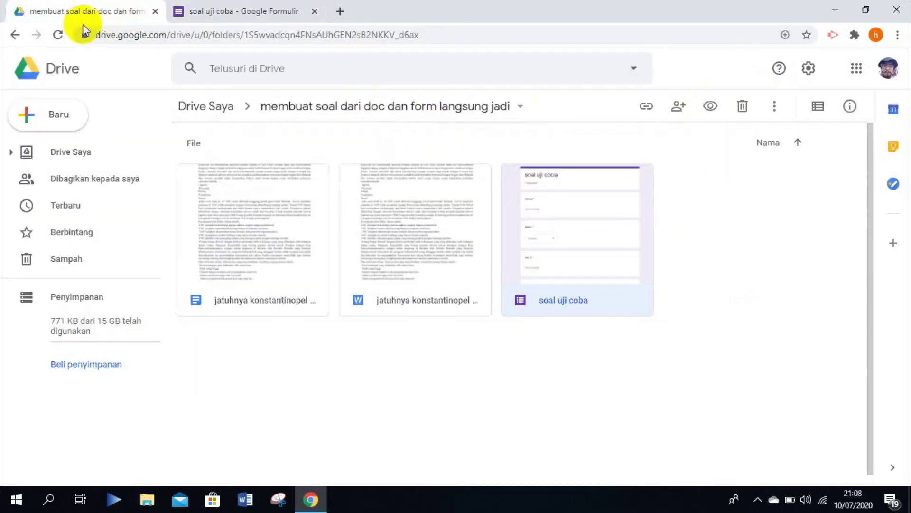
click(282, 352)
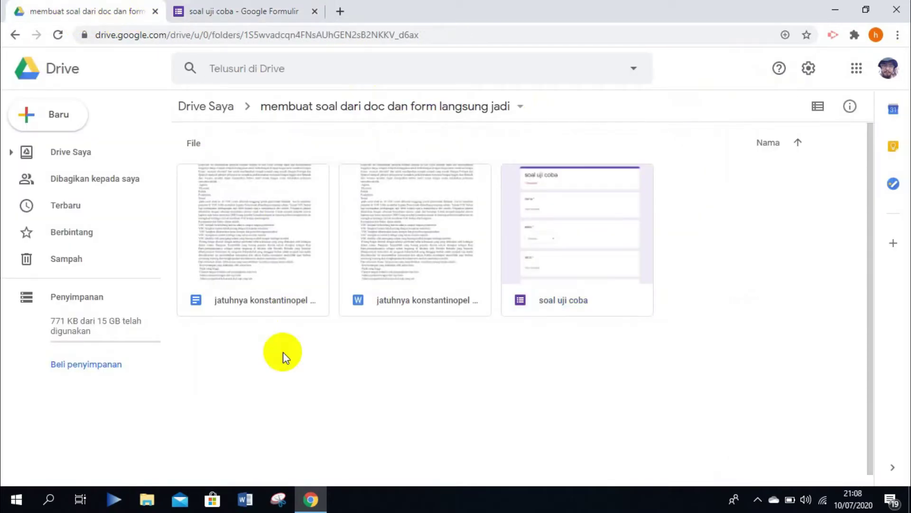
right_click(283, 352)
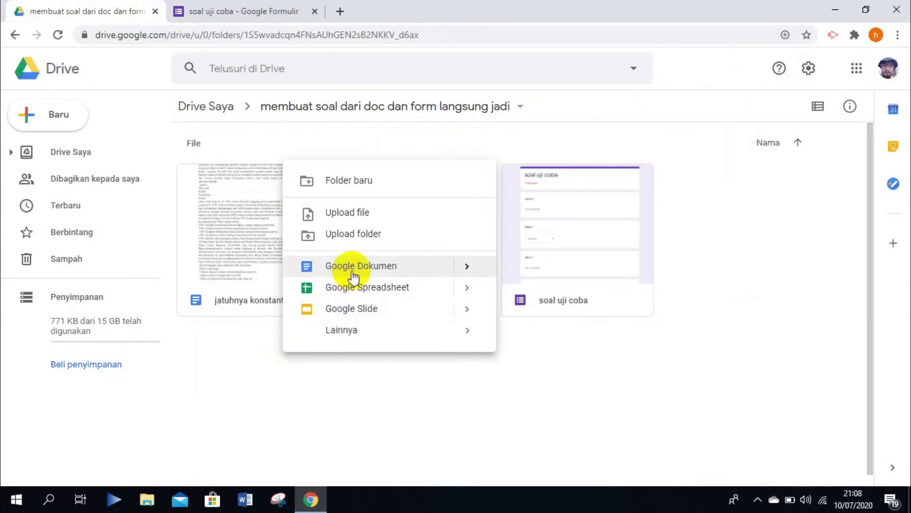
mouse_move(386, 331)
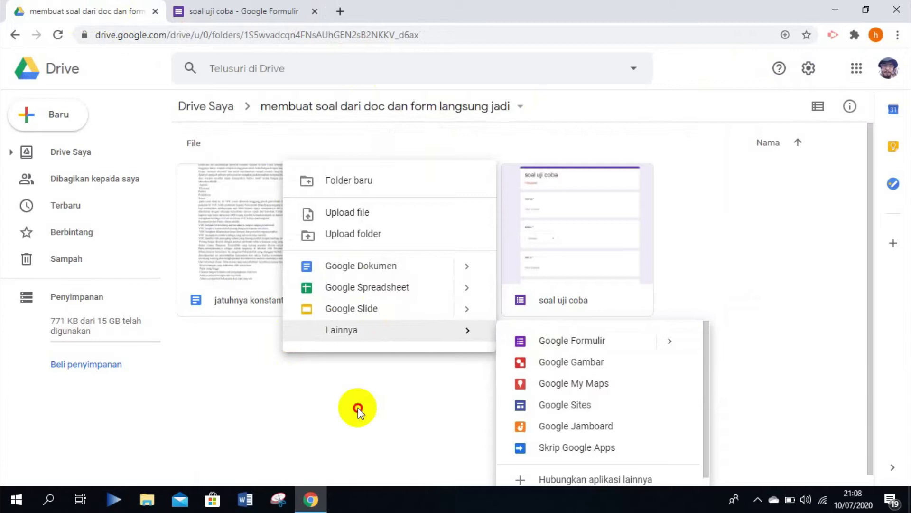
click(357, 408)
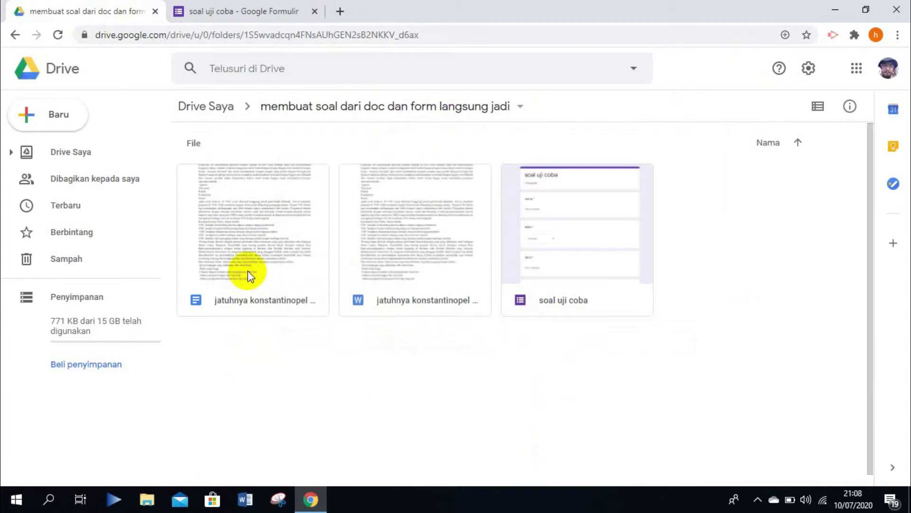
- Open the Google Docs version of the jatuhnya konstantinopel question document from the folder to view its text
double_click(252, 244)
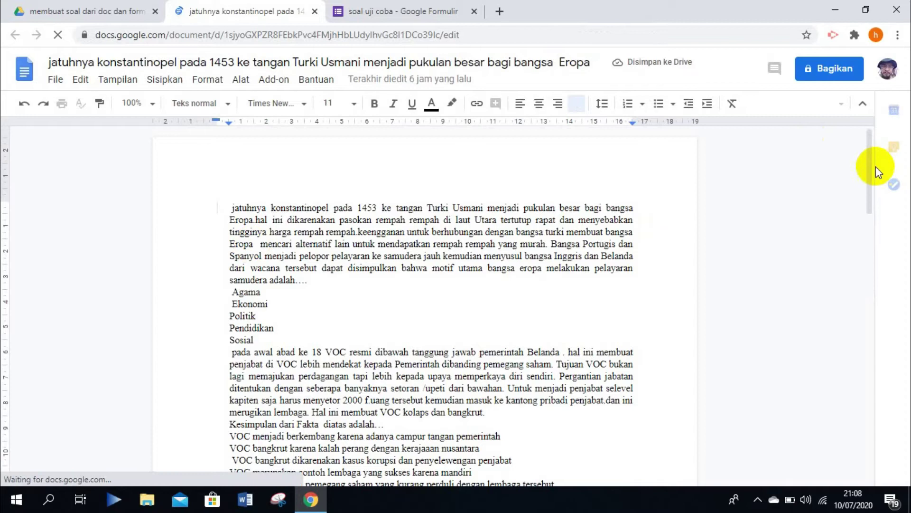
mouse_move(870, 170)
mouse_down()
mouse_move(867, 186)
mouse_move(865, 165)
mouse_up()
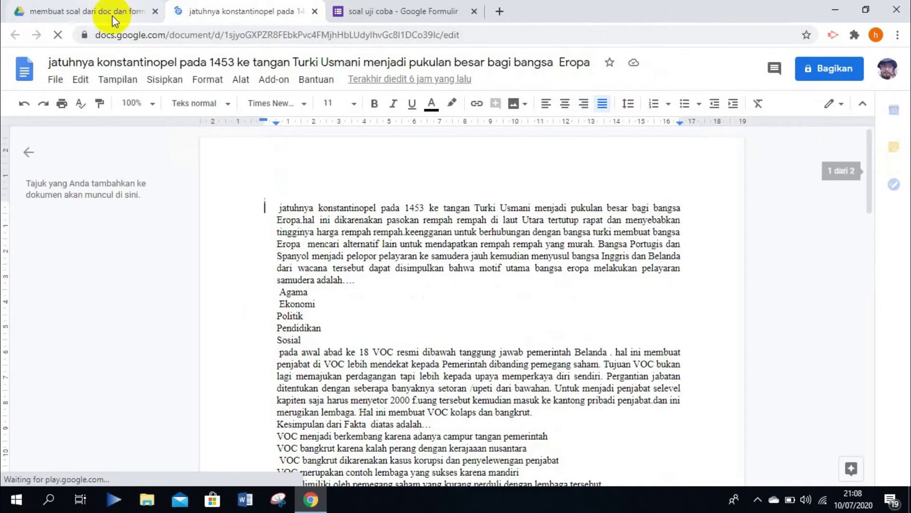
- Upload the Word file soal USBK from the baru sejarah folder into the Drive folder, finding it with the search term soal usbk
click(44, 12)
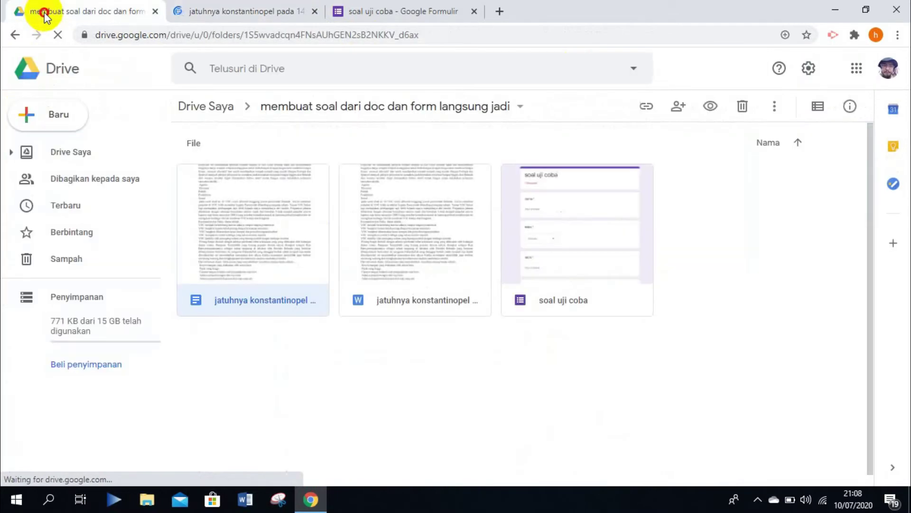
right_click(250, 344)
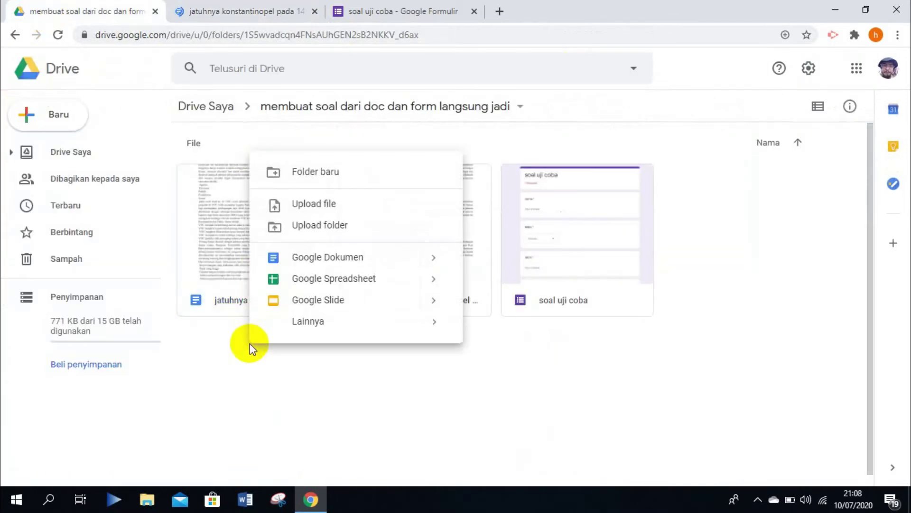
click(299, 207)
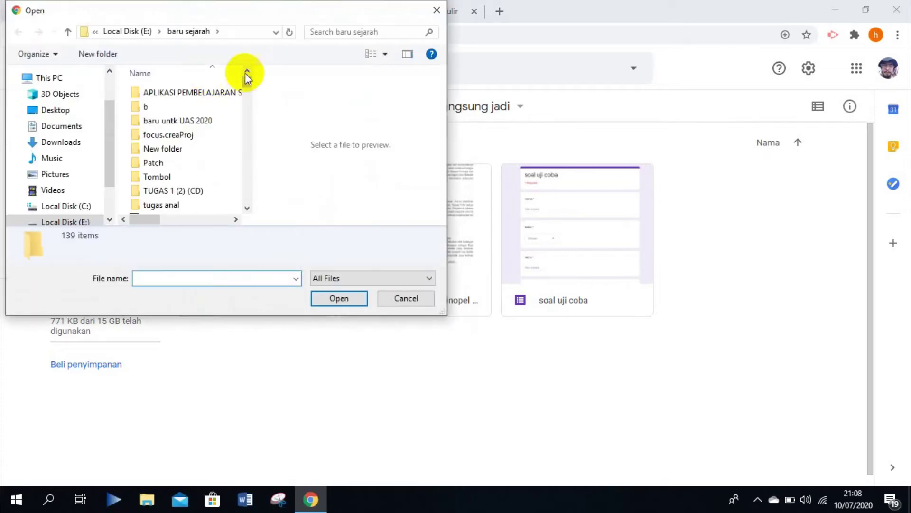
drag(246, 78, 348, 144)
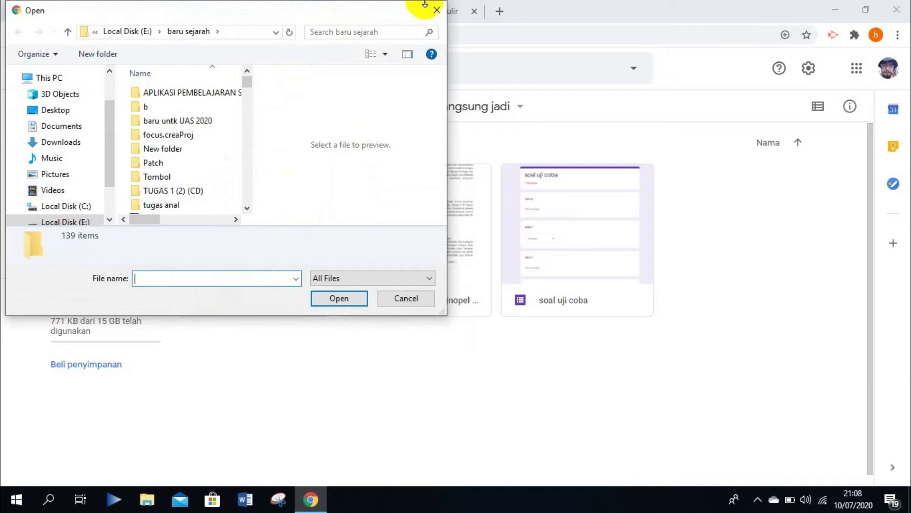
click(375, 34)
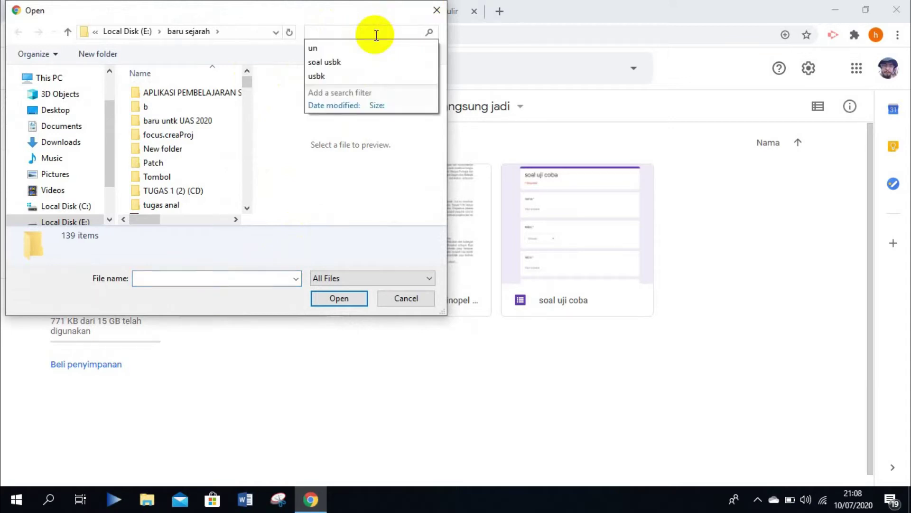
click(361, 62)
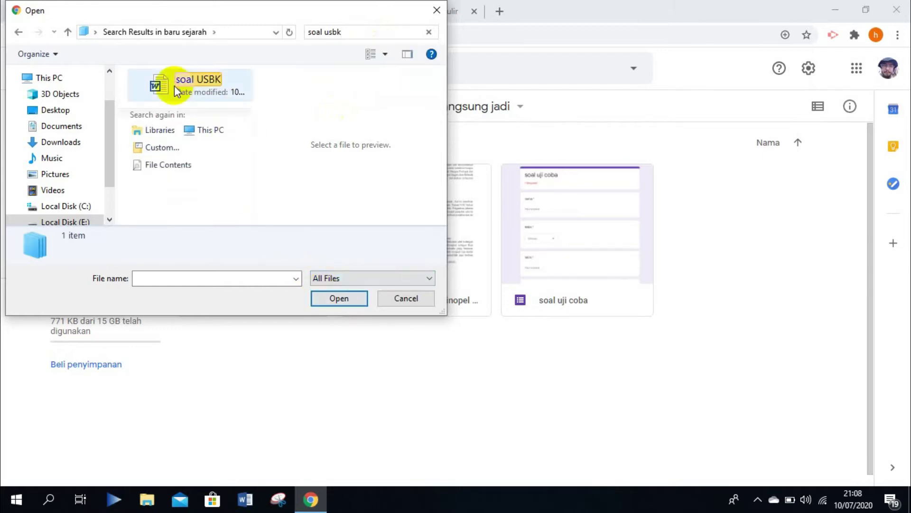
double_click(175, 86)
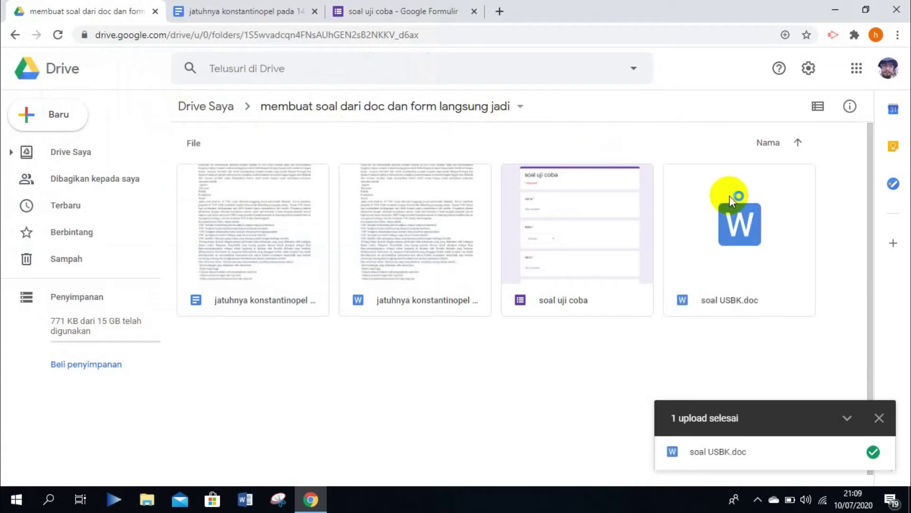
- Preview the uploaded soal USBK.doc and open it with Google Docs
double_click(684, 228)
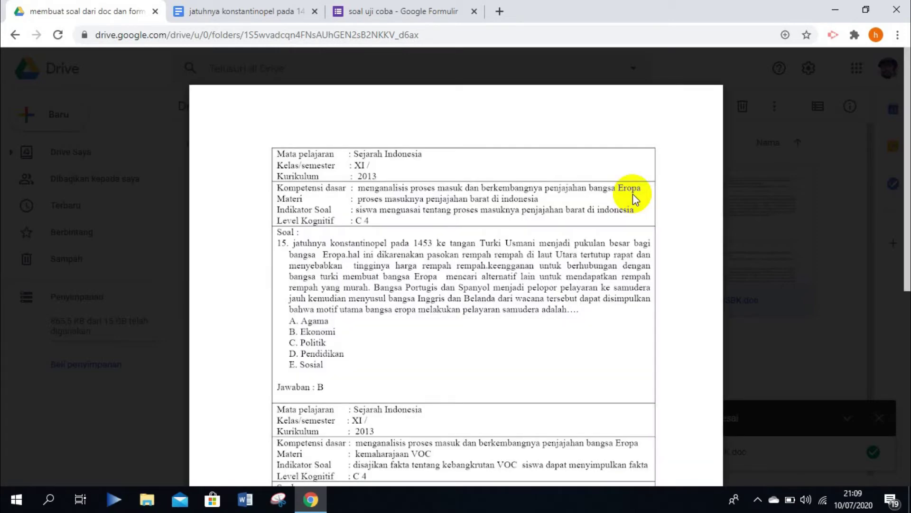
drag(908, 113, 906, 90)
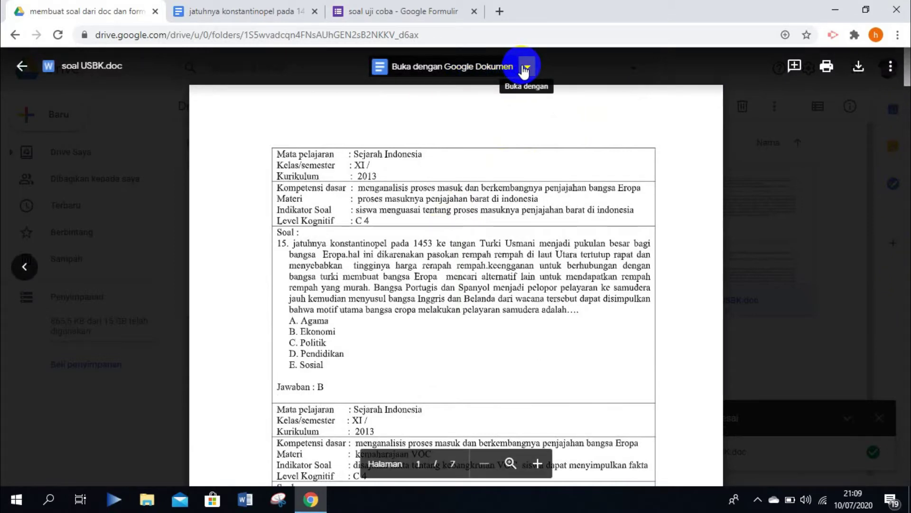
click(526, 69)
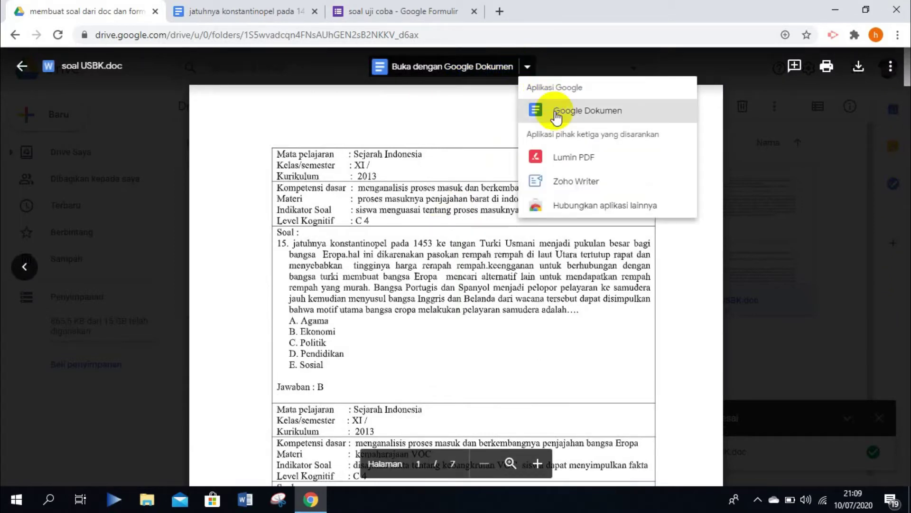
click(437, 106)
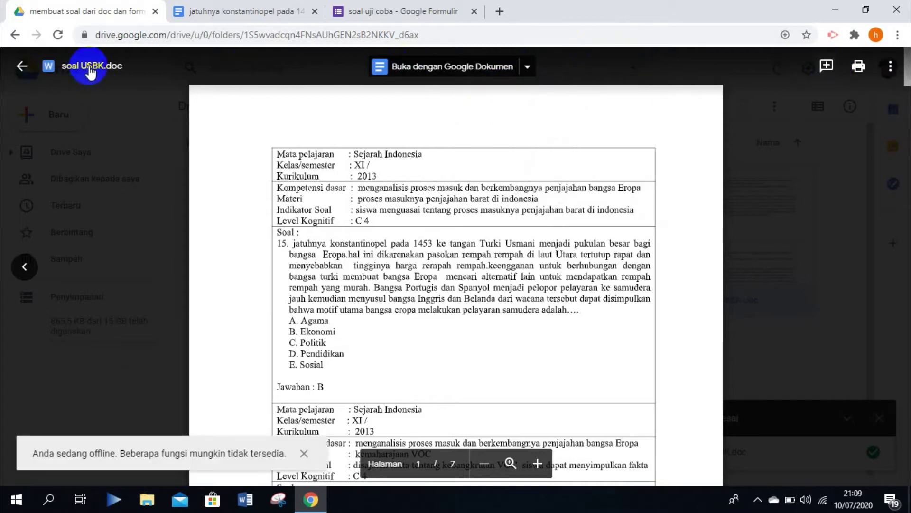
click(526, 67)
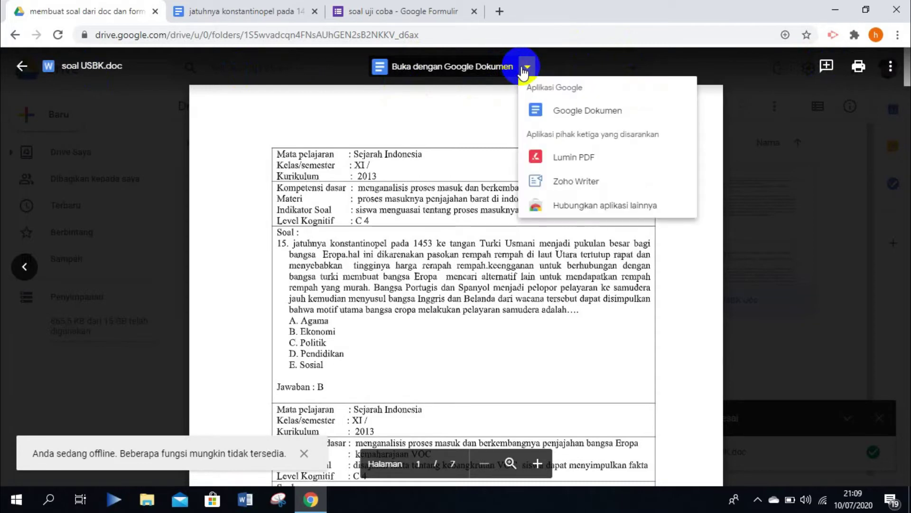
click(538, 110)
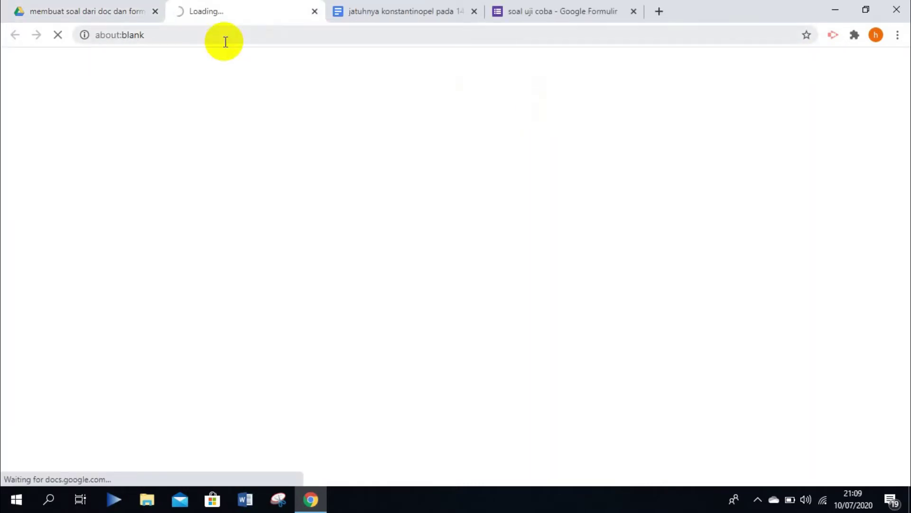
- Close the open soal uji coba form while keeping the jatuhnya konstantinopel document open
click(434, 16)
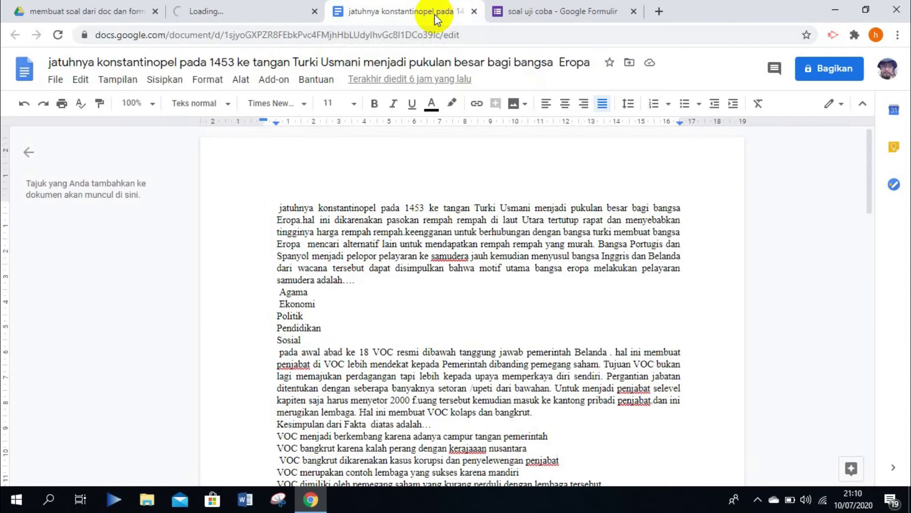
click(549, 16)
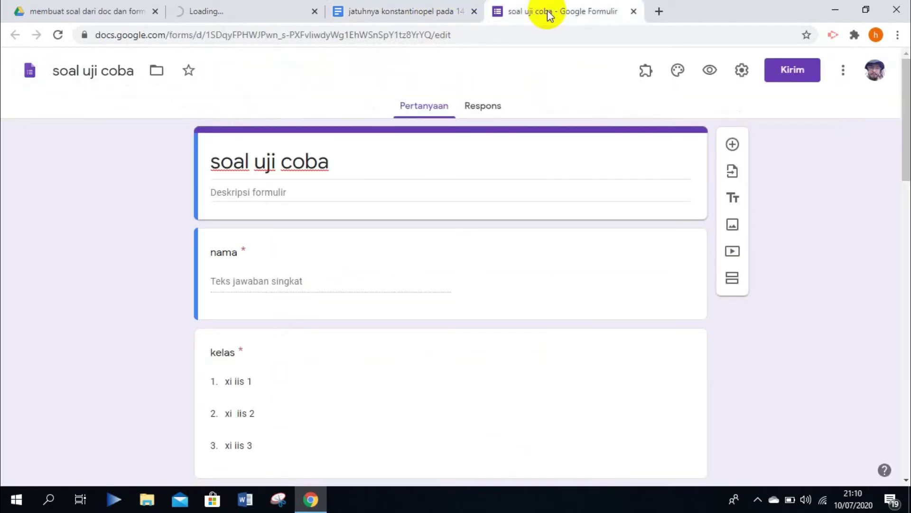
click(634, 11)
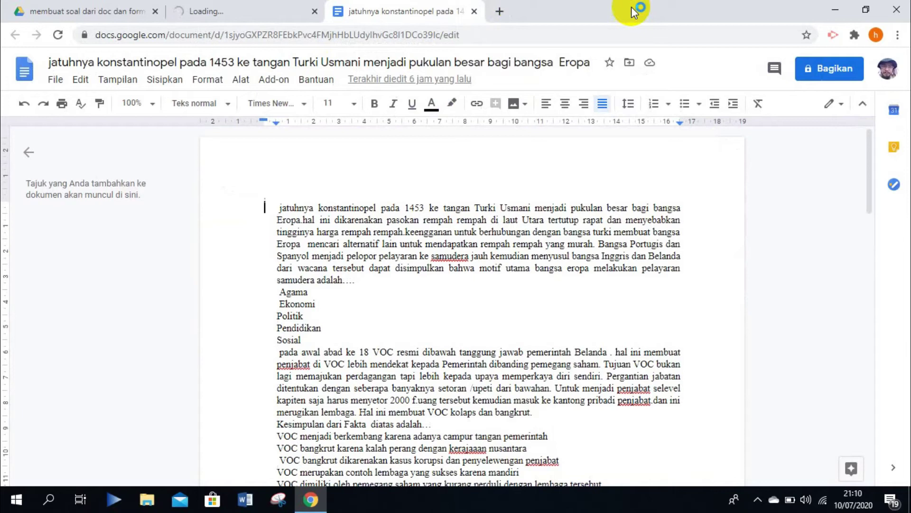
- Switch to the loading soal USBK document and close all the surplus loading browser tabs
click(218, 10)
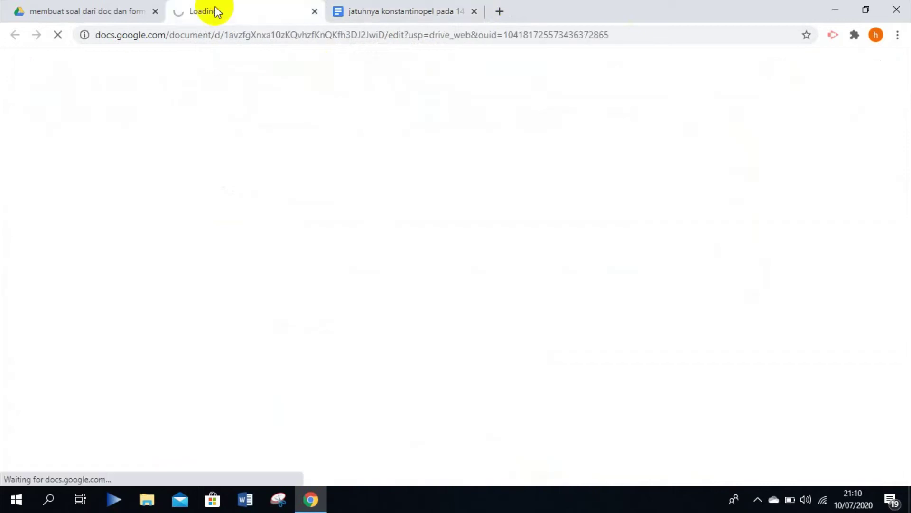
click(178, 10)
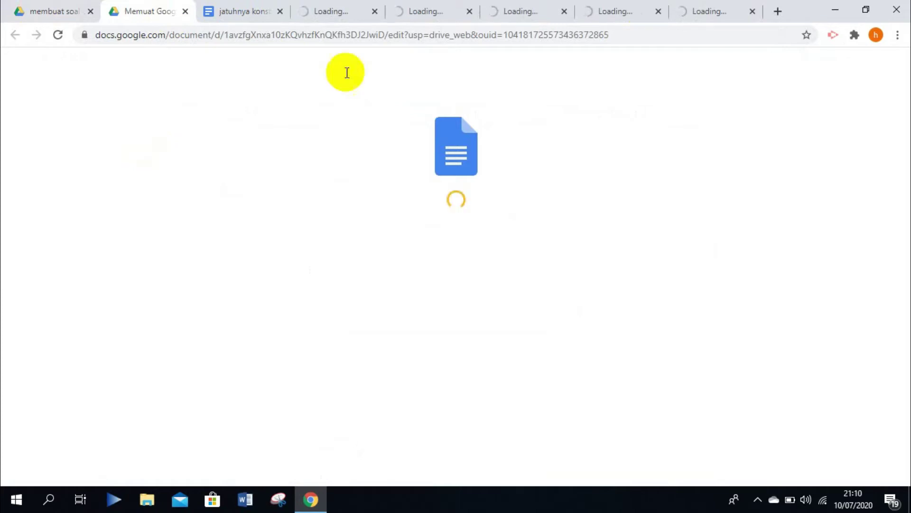
click(752, 11)
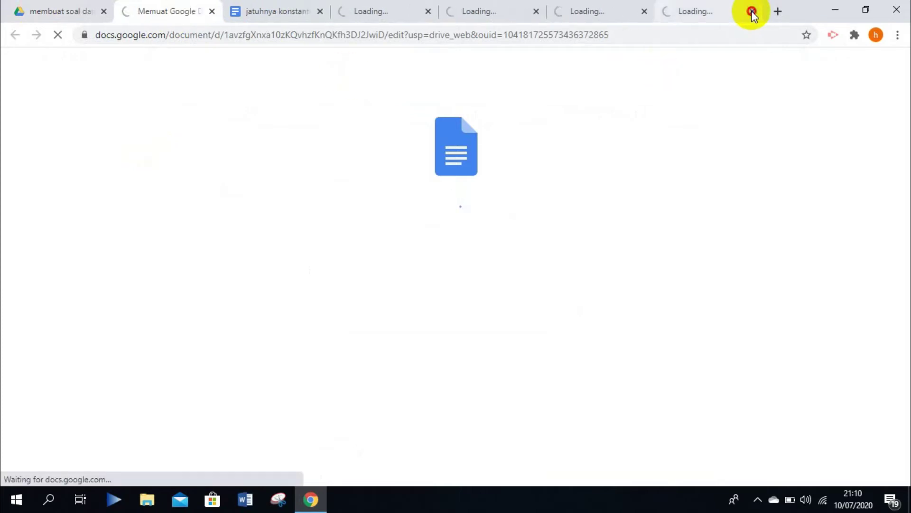
click(752, 11)
click(752, 11)
click(753, 12)
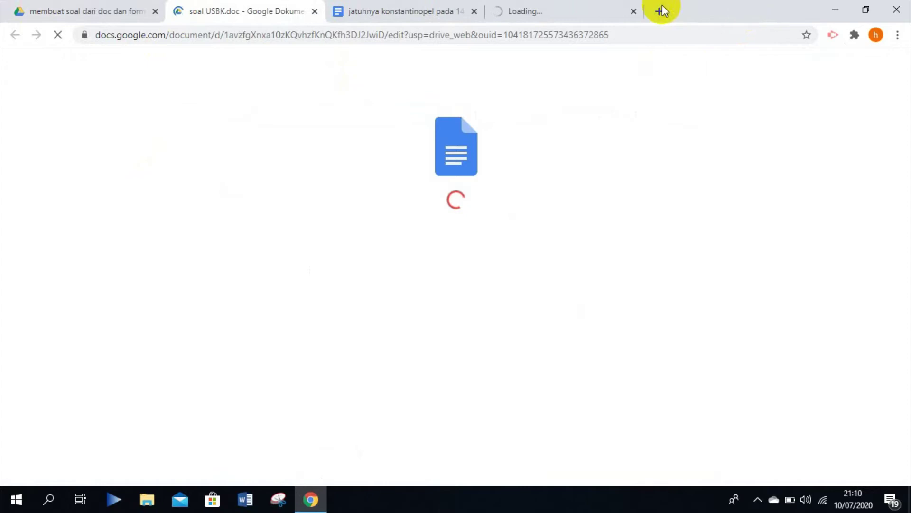
click(632, 12)
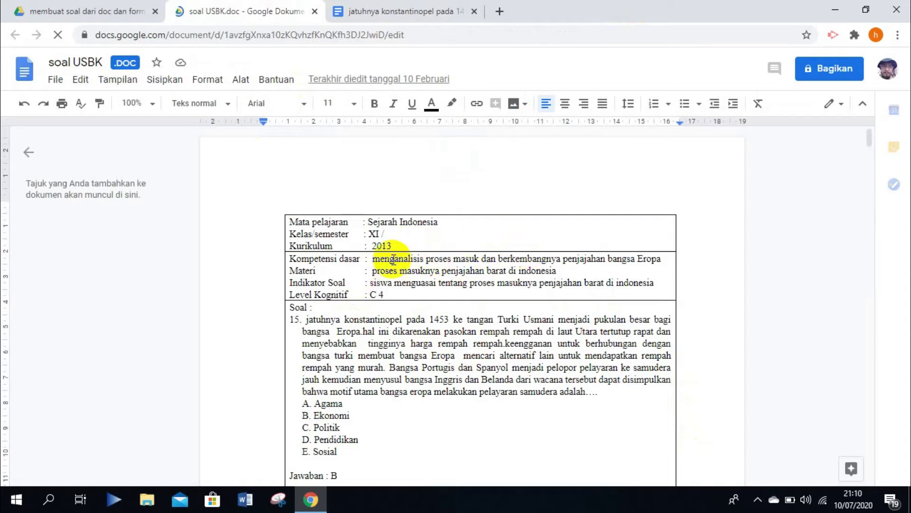
- Save soal USBK.doc as a Google Docs document and close the original .DOC version
click(55, 79)
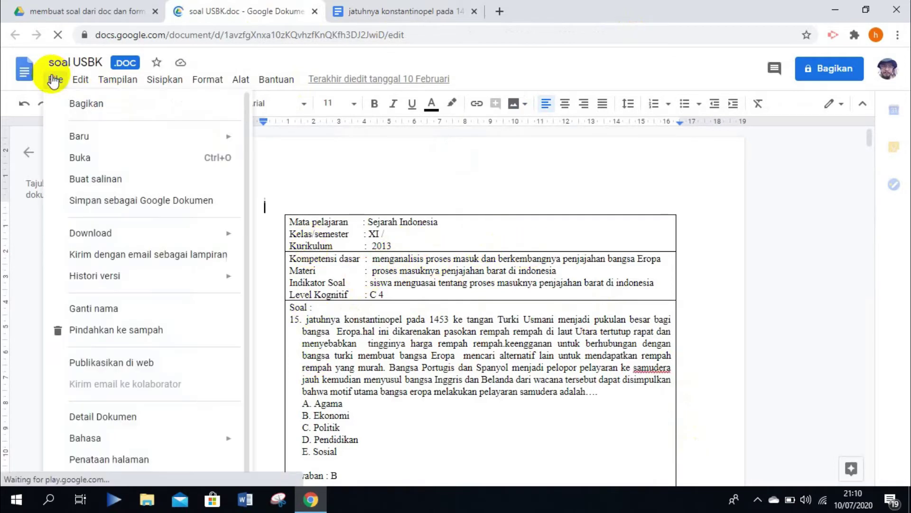
click(93, 200)
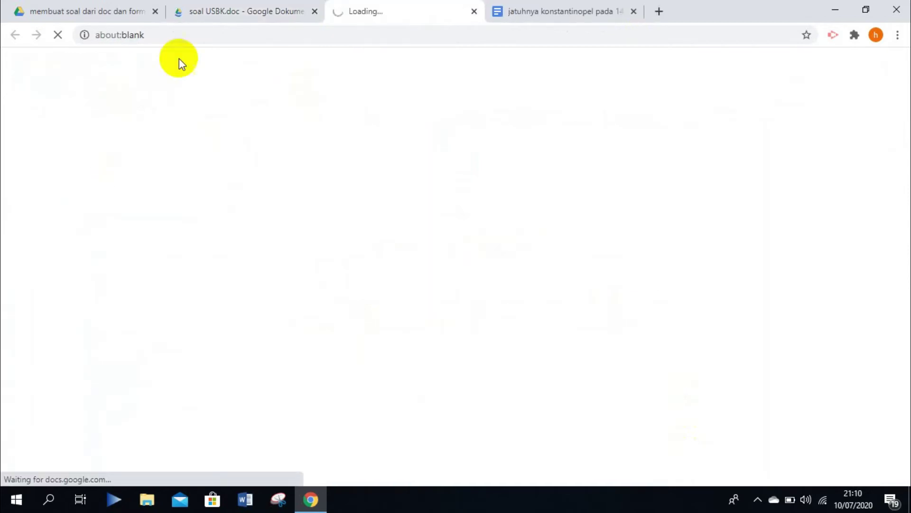
click(251, 11)
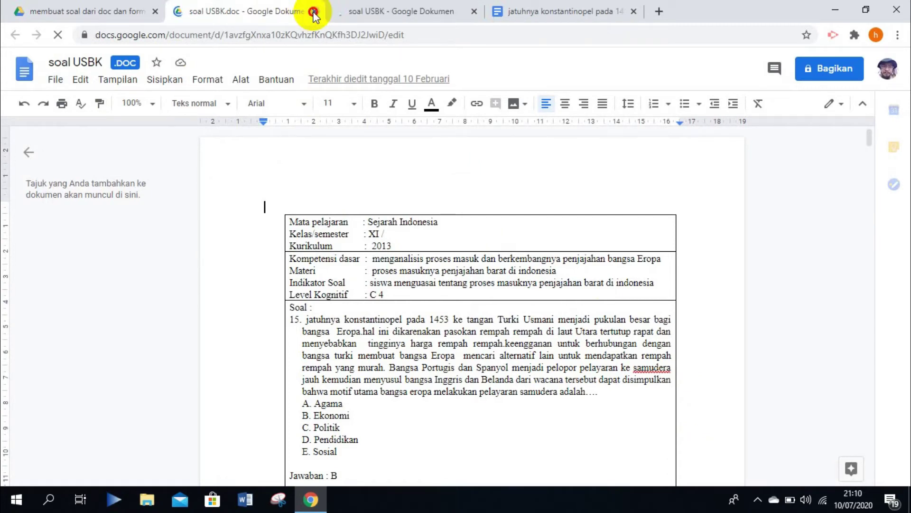
click(315, 12)
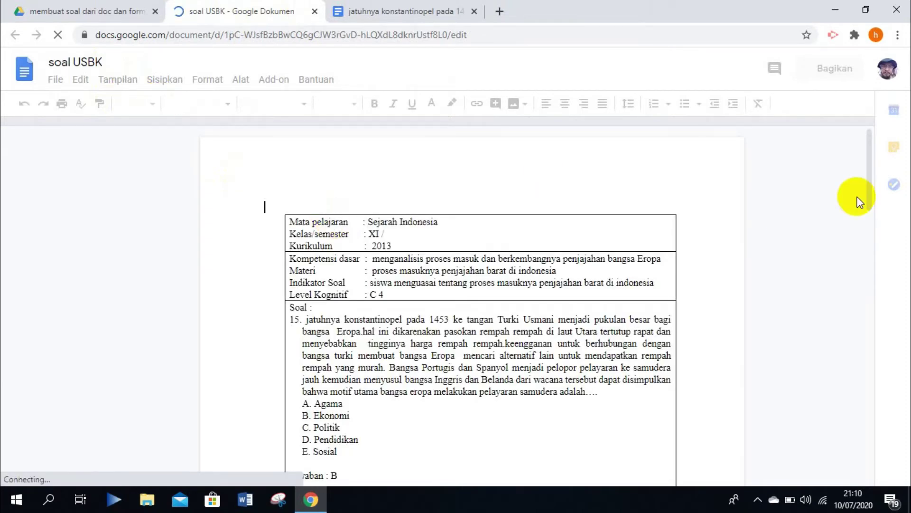
- Look up the Doc To Form add-on in the G Suite Marketplace, read its summary, and close the marketplace
mouse_move(873, 164)
mouse_down()
mouse_move(870, 180)
mouse_move(868, 132)
mouse_move(868, 149)
mouse_up()
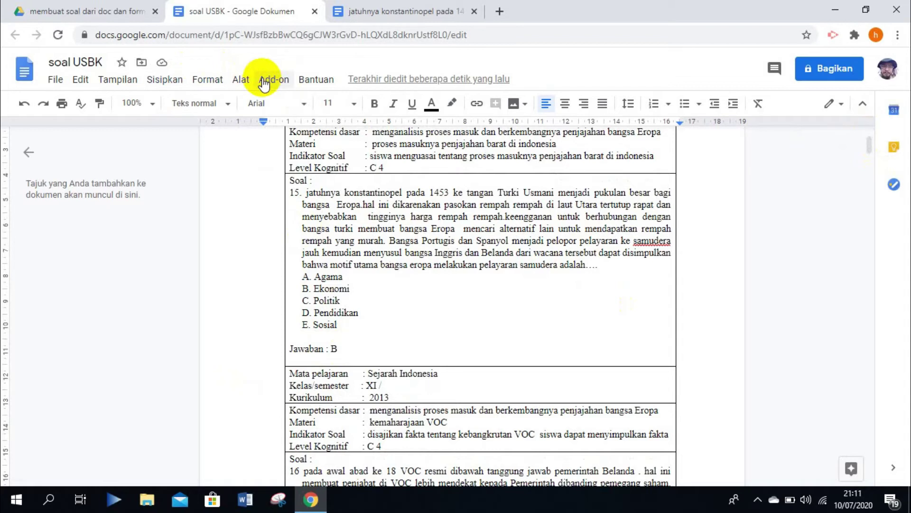
click(274, 80)
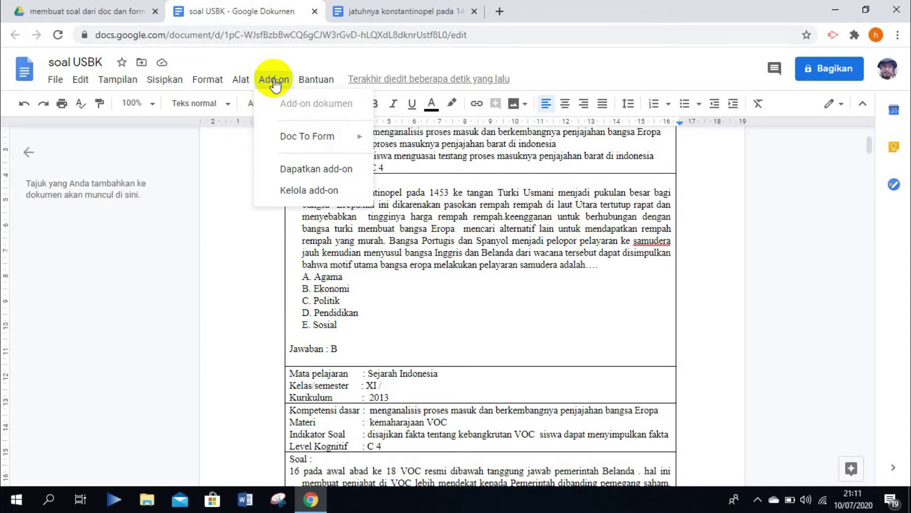
click(295, 169)
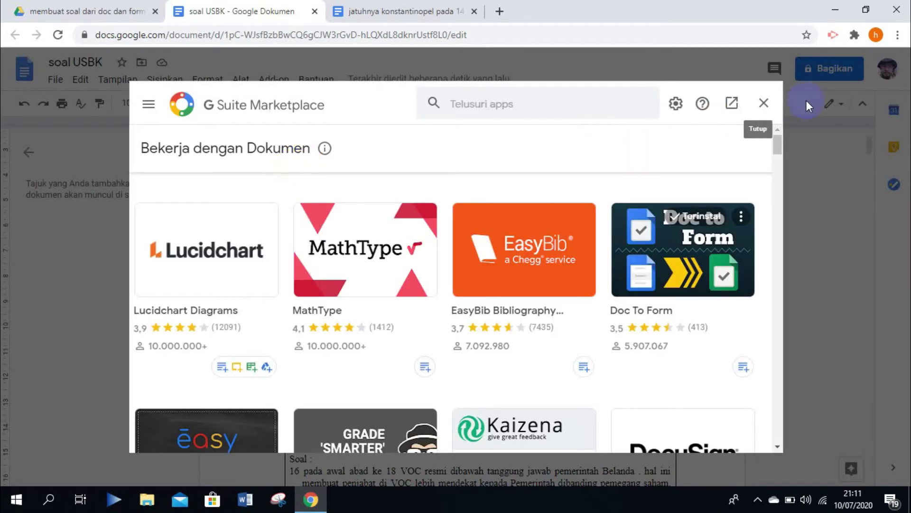
mouse_move(783, 135)
mouse_down()
mouse_move(780, 163)
mouse_move(779, 118)
mouse_up()
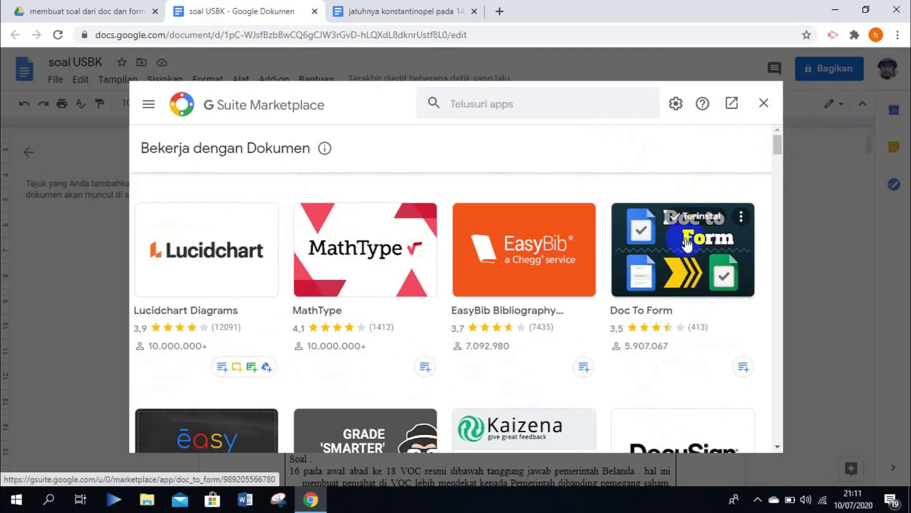
click(642, 245)
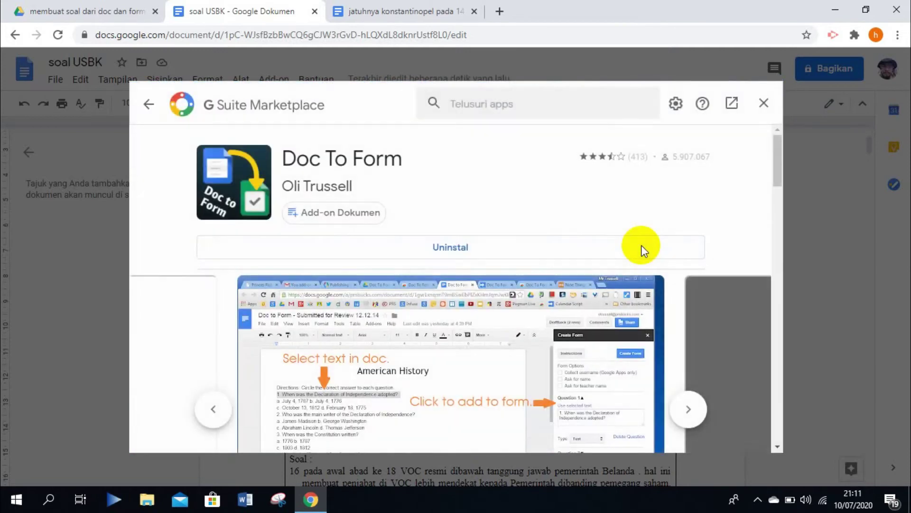
mouse_move(776, 147)
mouse_down()
mouse_move(764, 243)
mouse_move(755, 156)
mouse_move(779, 155)
mouse_up()
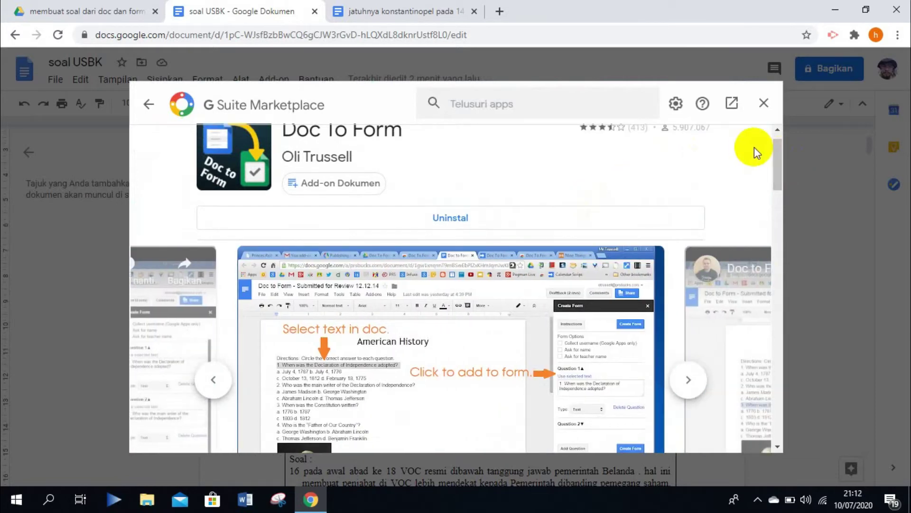
drag(778, 151, 776, 212)
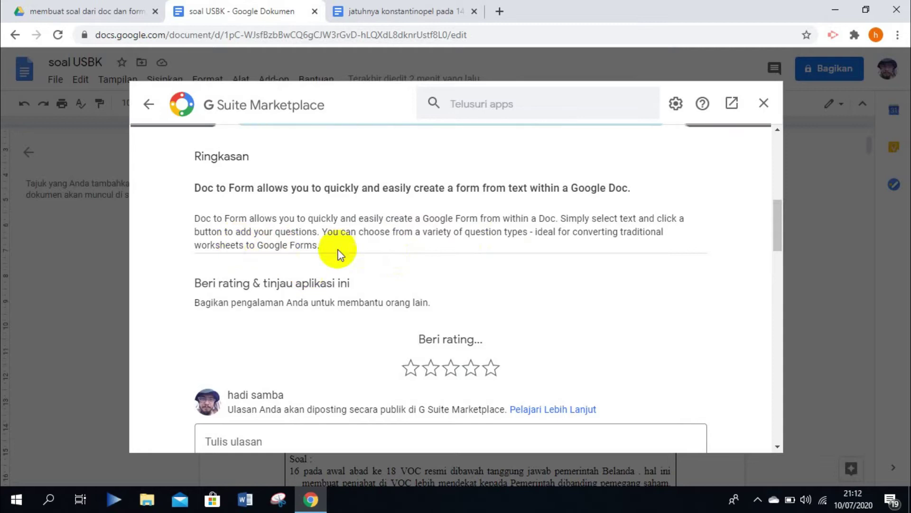
drag(776, 219, 780, 164)
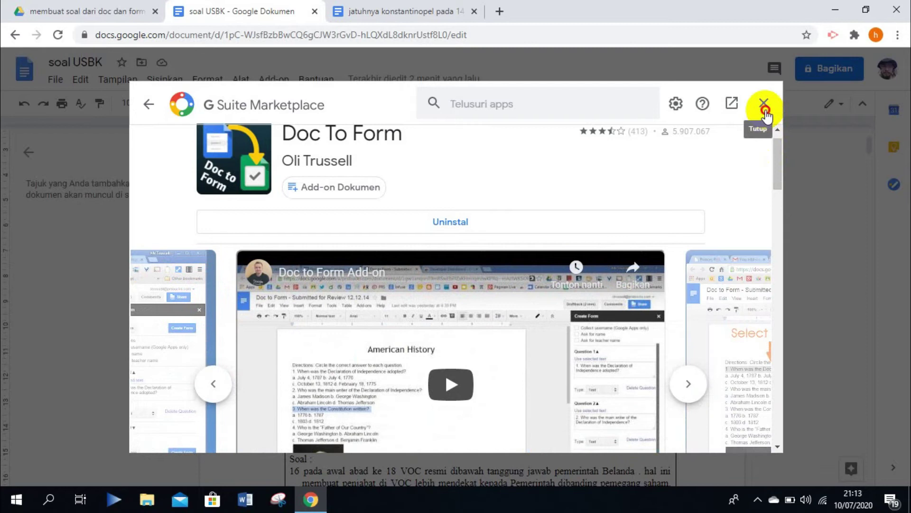
click(764, 104)
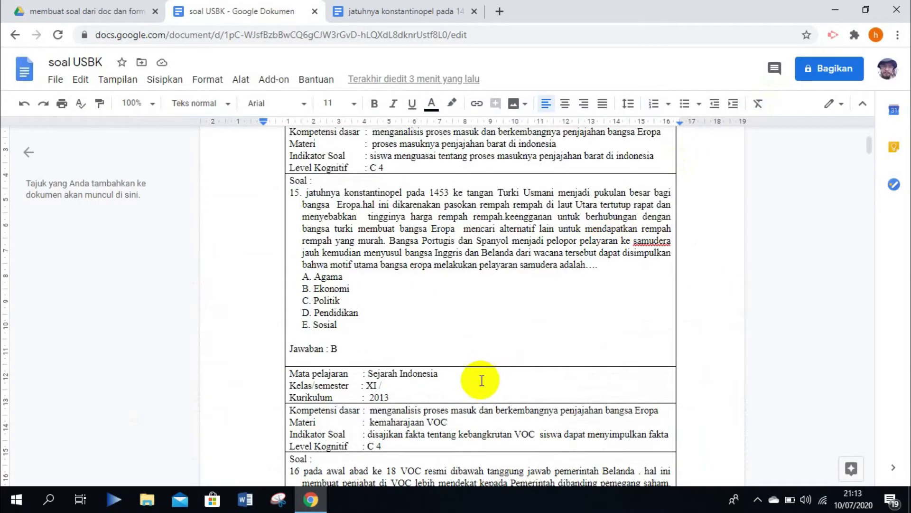
- Delete the number 15 before the jatuhnya konstantinopel question and check the extent of its question text and answer options
drag(303, 195, 290, 191)
key(BackSpace)
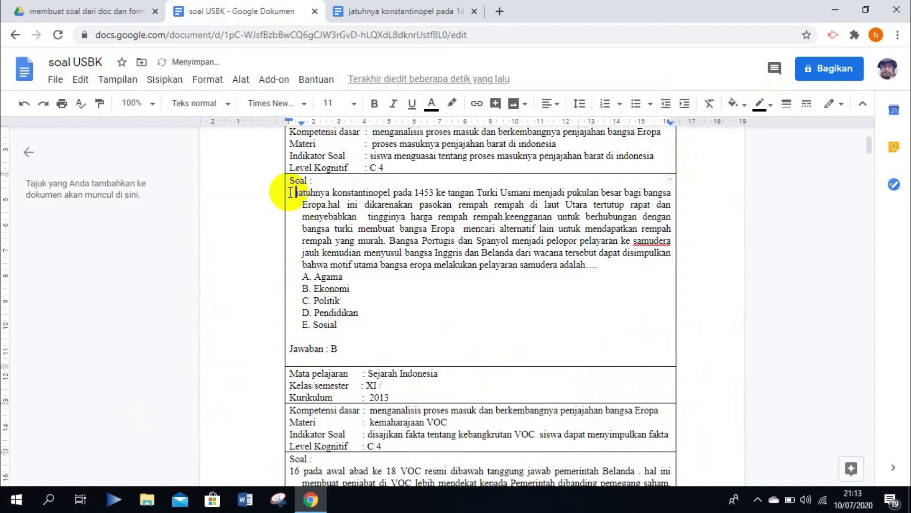
drag(594, 266, 292, 190)
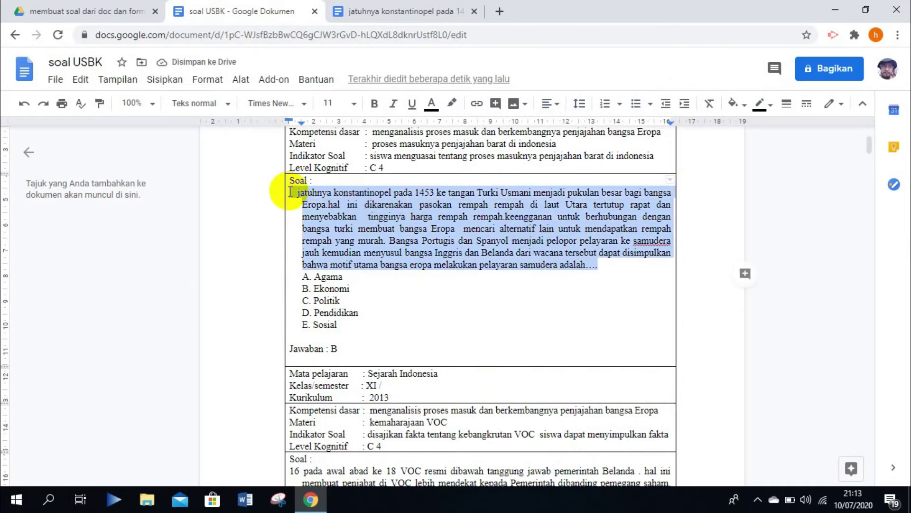
drag(342, 276, 306, 276)
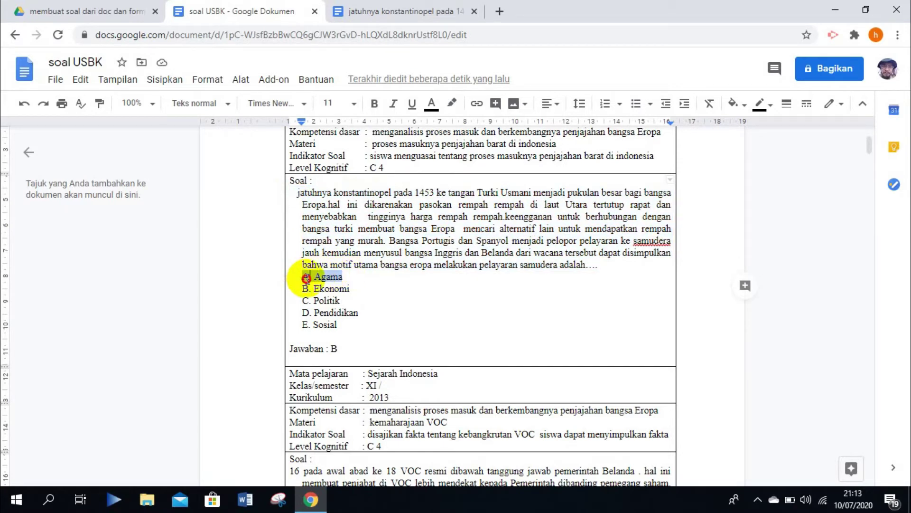
click(307, 278)
drag(297, 192, 364, 321)
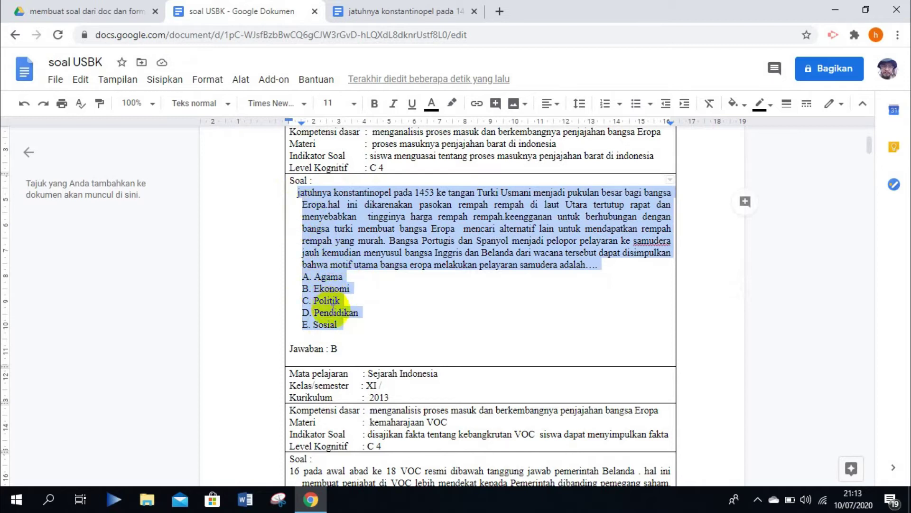
- Remove the letters A to E from the answer options Agama, Ekonomi, Politik, Pendidikan and Sosial
click(352, 326)
click(301, 325)
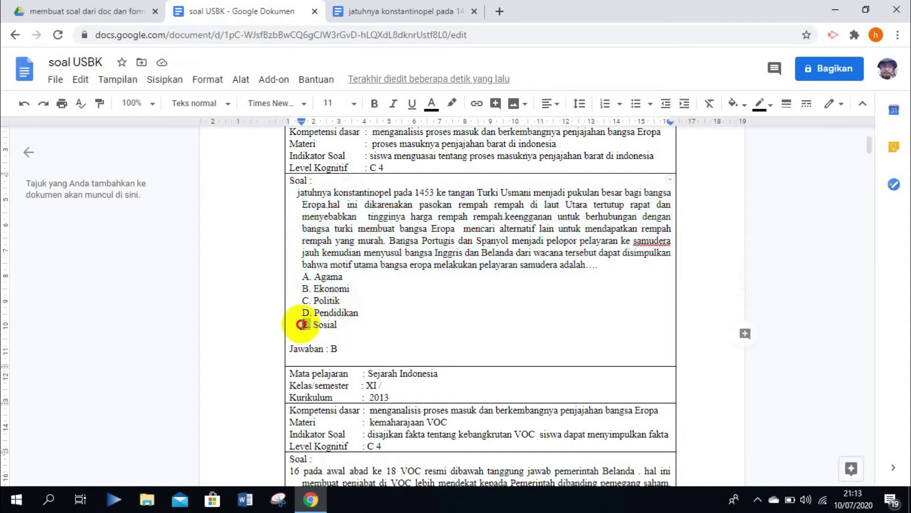
key(BackSpace)
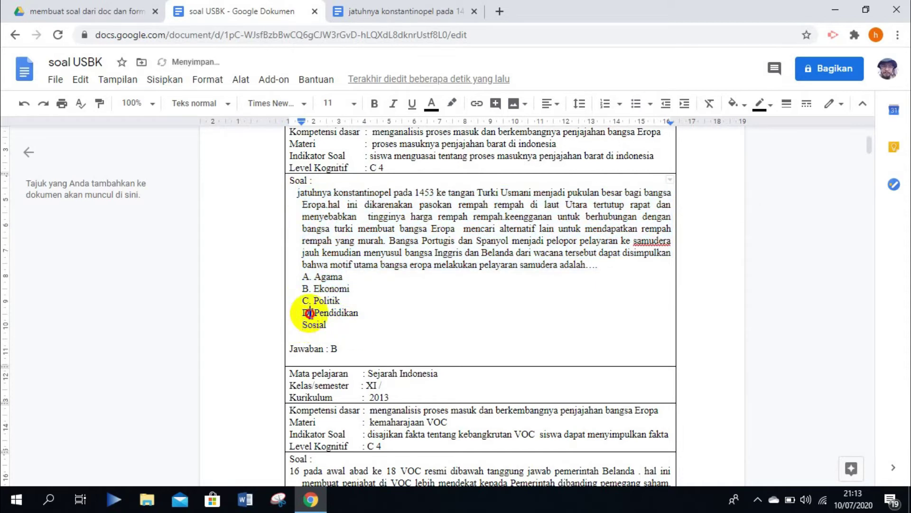
key(BackSpace)
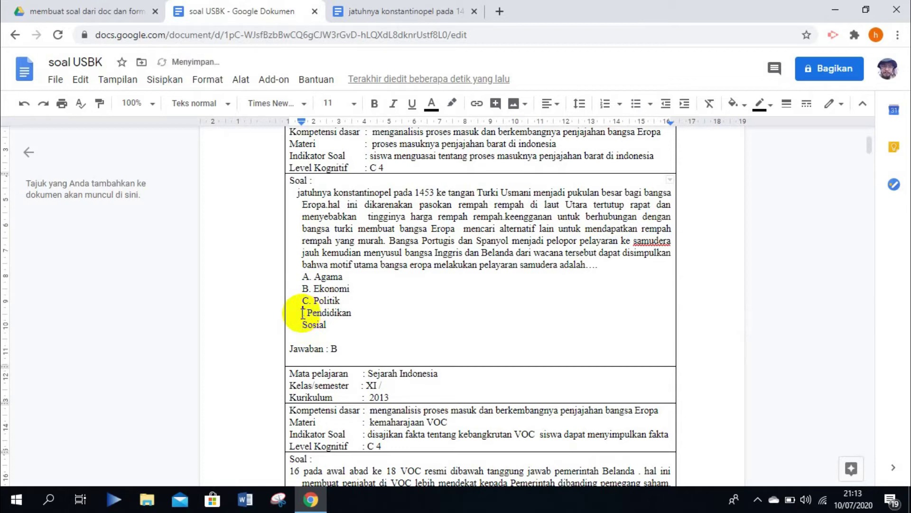
drag(312, 303, 299, 278)
key(BackSpace)
key(BackSpace)
key(BackSpace)
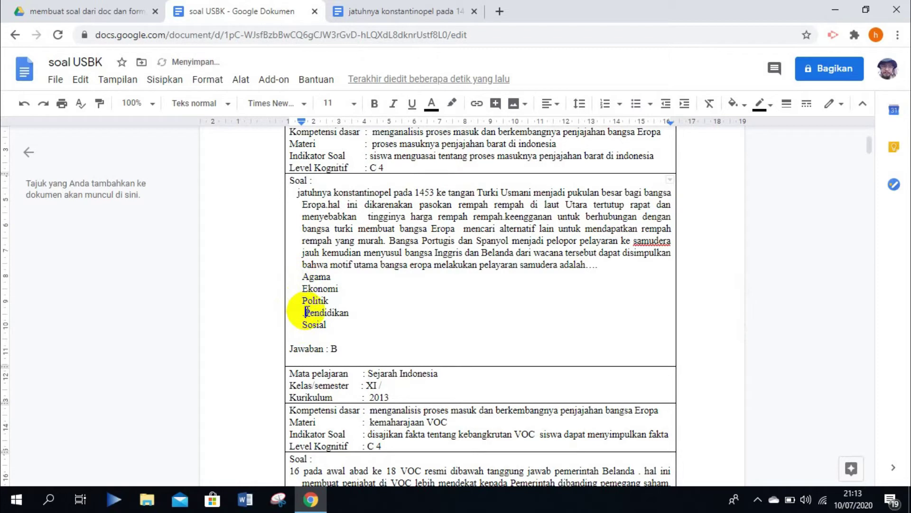
- Indent the first line of the jatuhnya konstantinopel question to line up with the rest of its paragraph
click(296, 196)
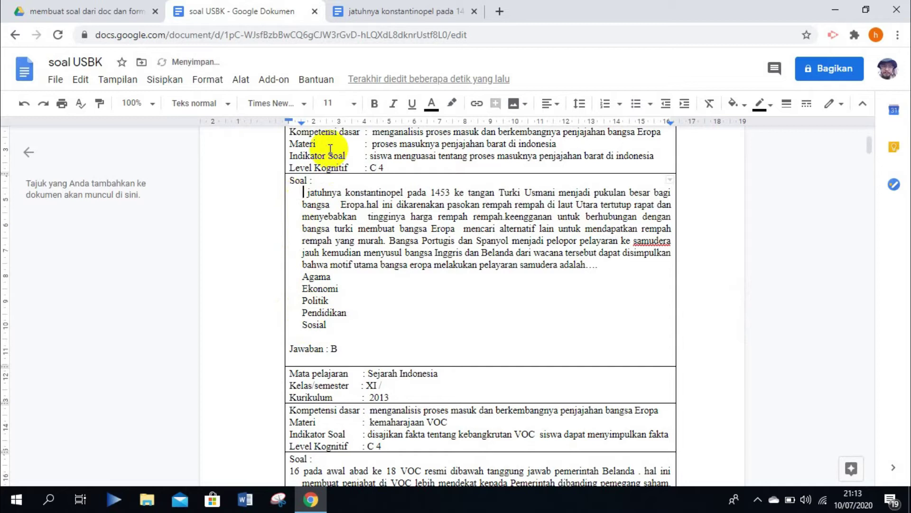
drag(300, 125, 301, 127)
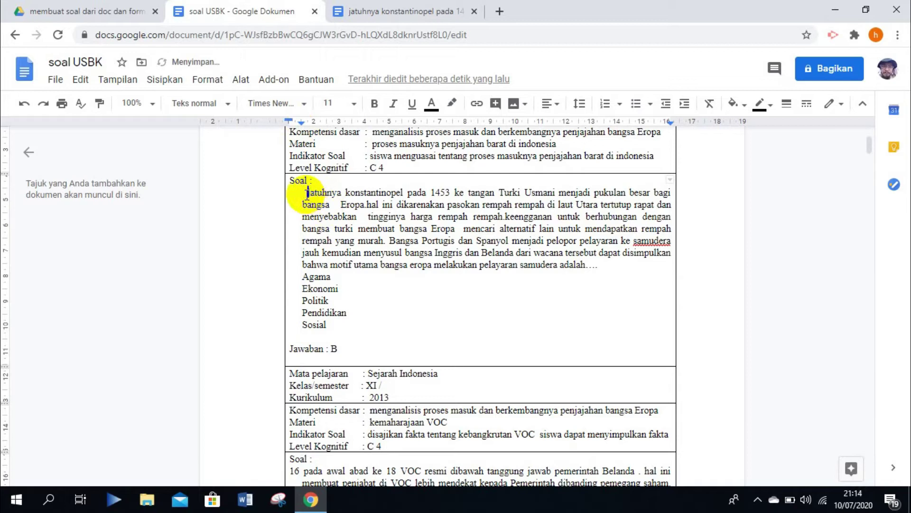
key(BackSpace)
key(ctrl+z)
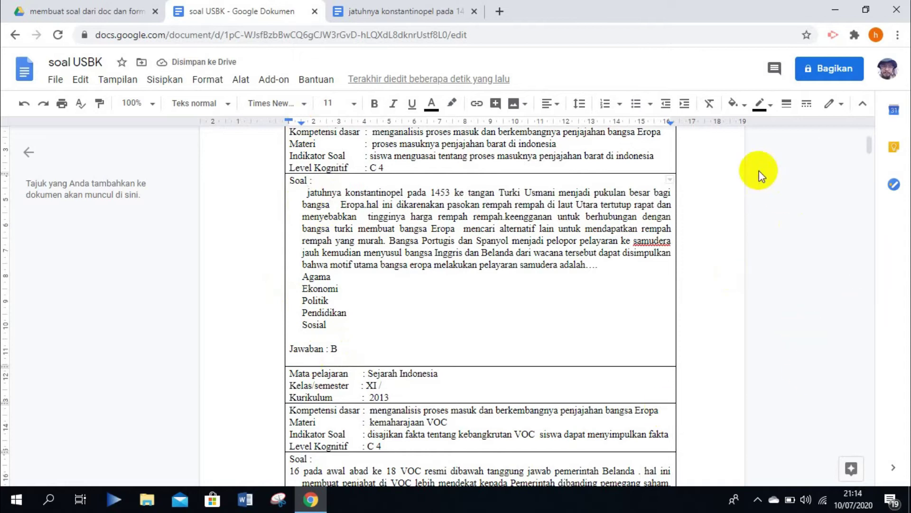
- Delete the number 16 before the question about VOC under the Dutch government
mouse_move(868, 153)
drag(867, 153, 866, 167)
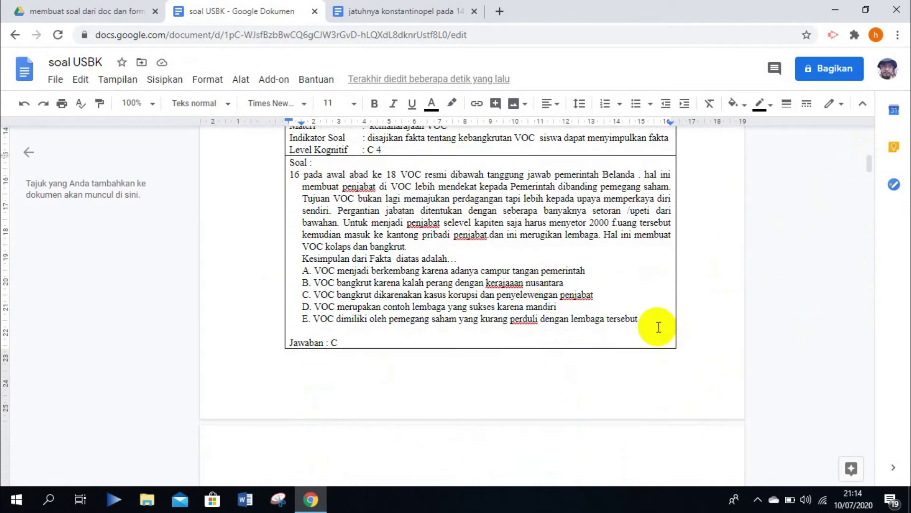
drag(659, 327, 608, 319)
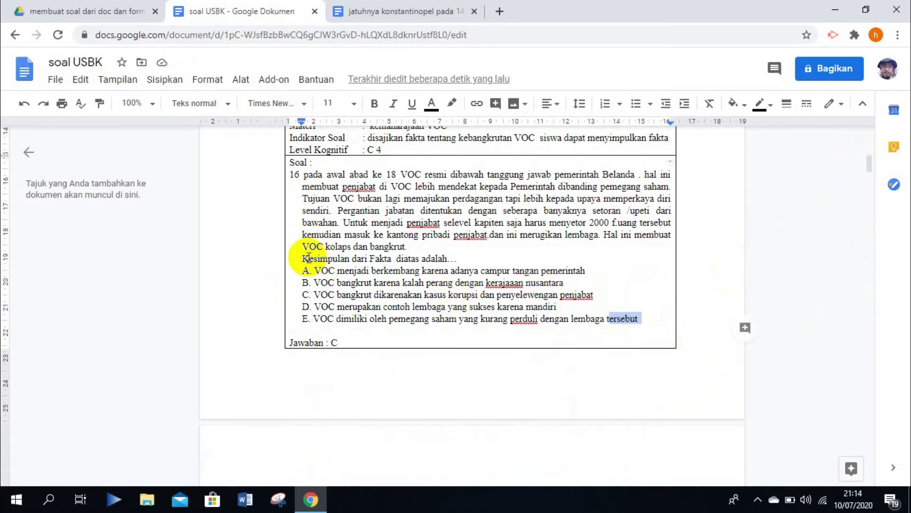
double_click(295, 173)
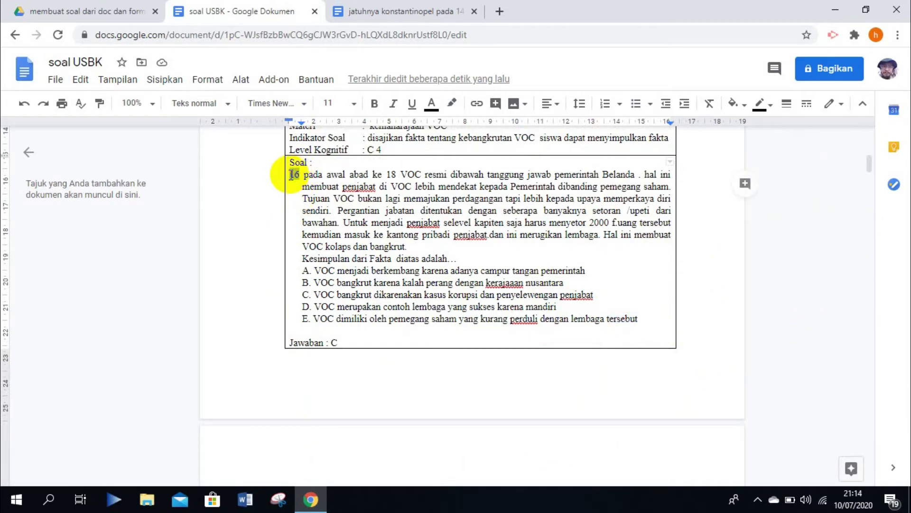
key(BackSpace)
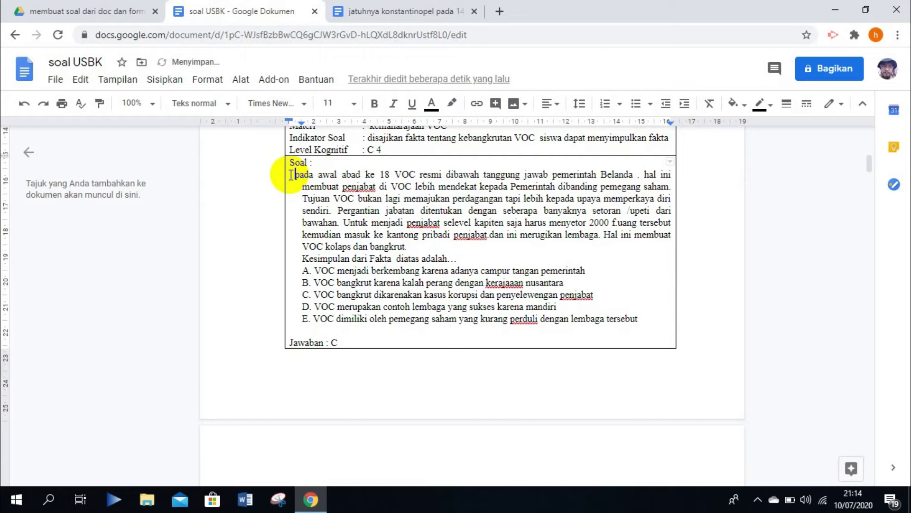
- Remove the letters A to E from the five answer options of the question about VOC's bankruptcy
drag(311, 269, 305, 269)
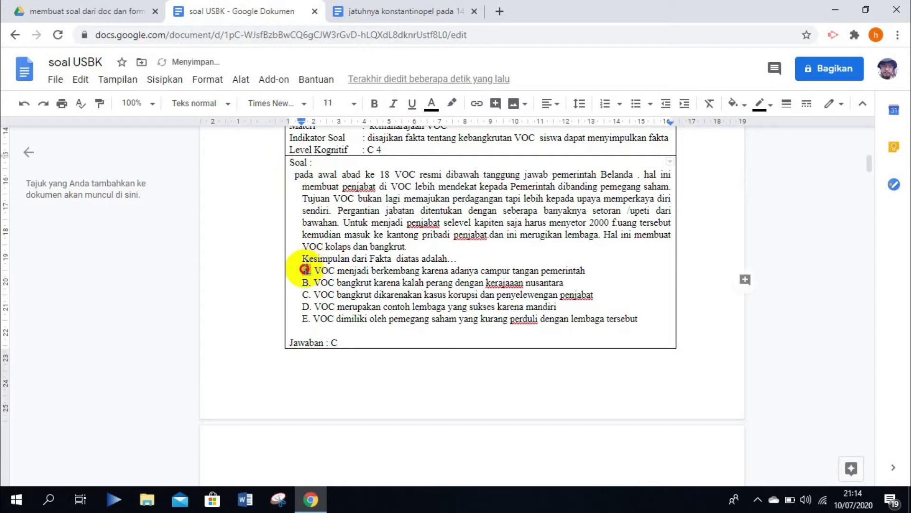
key(BackSpace)
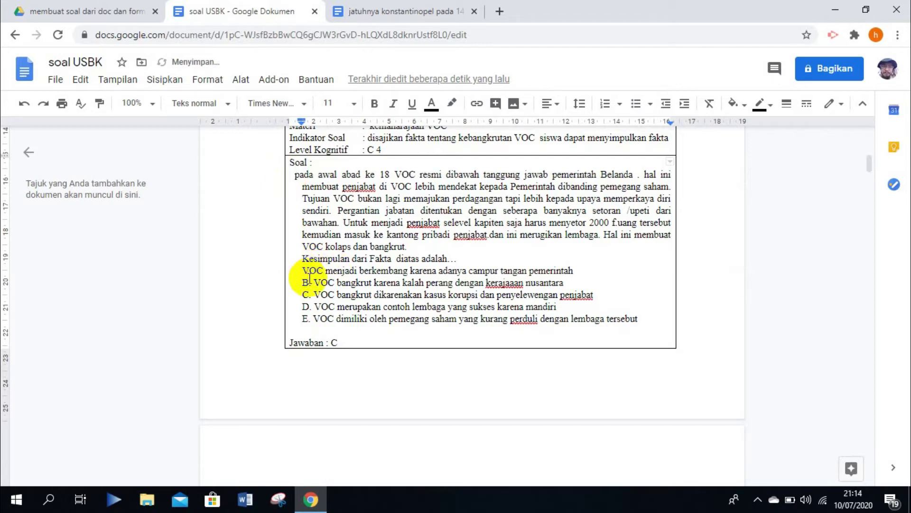
mouse_move(312, 280)
mouse_down()
mouse_move(304, 279)
mouse_move(304, 293)
mouse_up()
key(BackSpace)
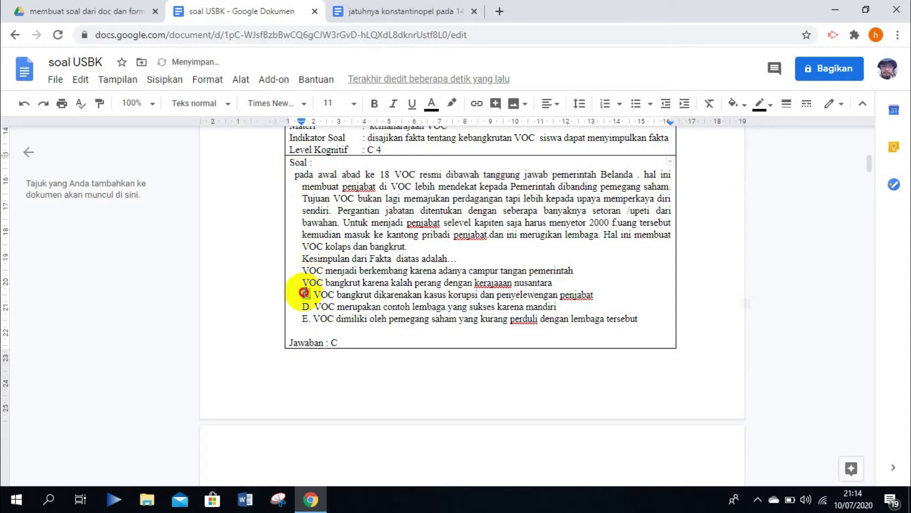
key(BackSpace)
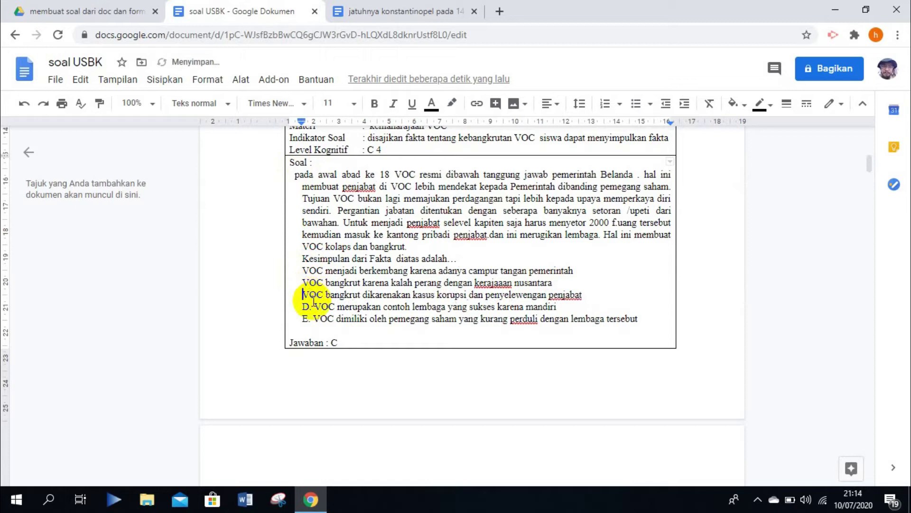
mouse_move(313, 306)
mouse_down()
mouse_move(300, 304)
mouse_move(303, 318)
mouse_up()
key(BackSpace)
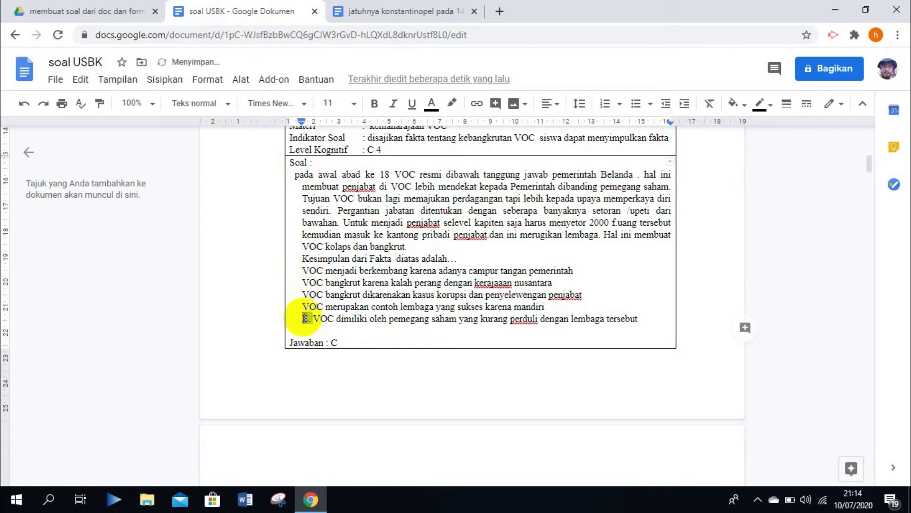
key(BackSpace)
- Delete the number 17 before the Perang banjar question
drag(865, 167, 868, 187)
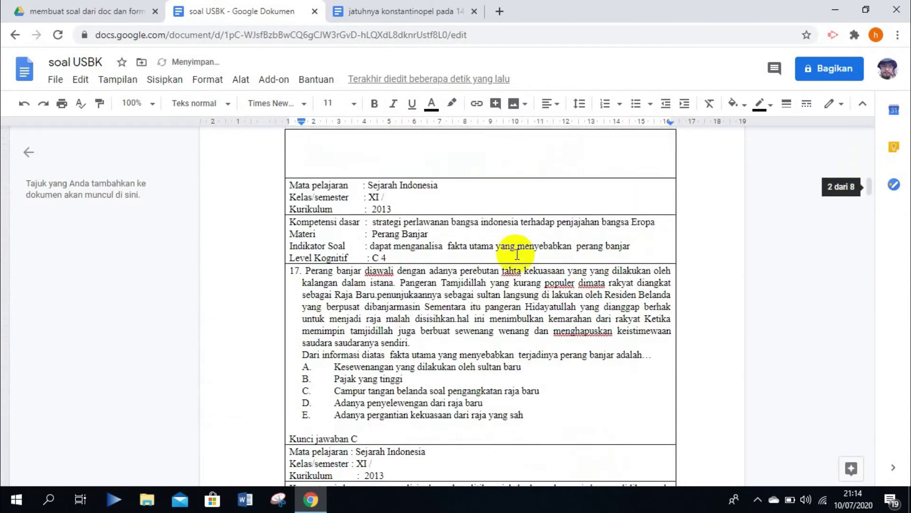
click(293, 270)
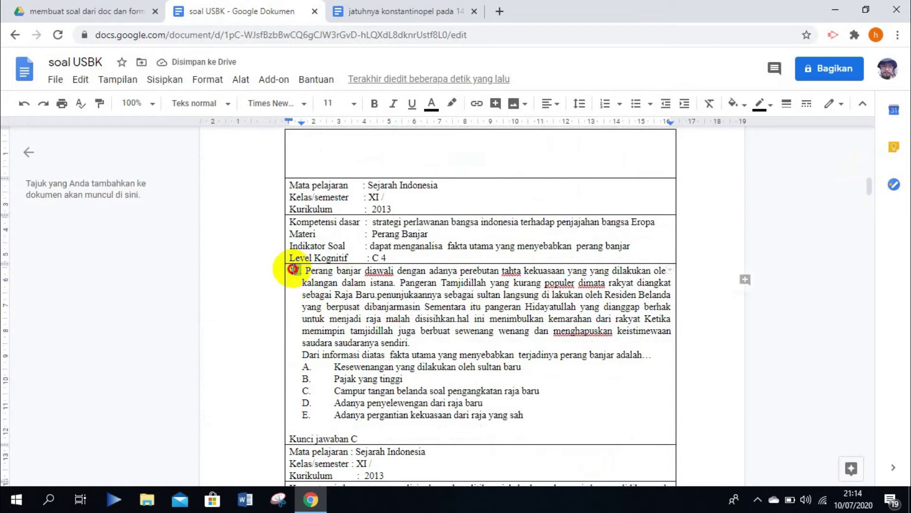
key(Delete)
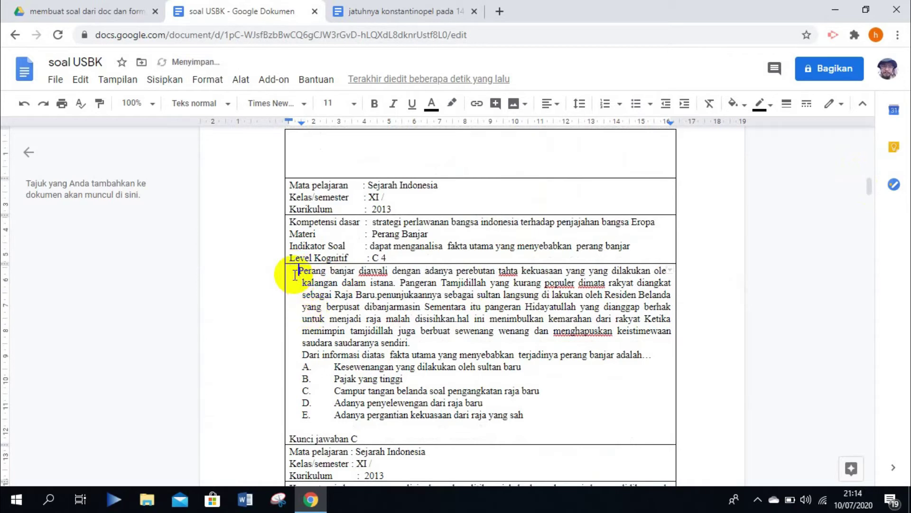
- Remove the list letters A to E from the five answer options of the Perang banjar question
click(311, 368)
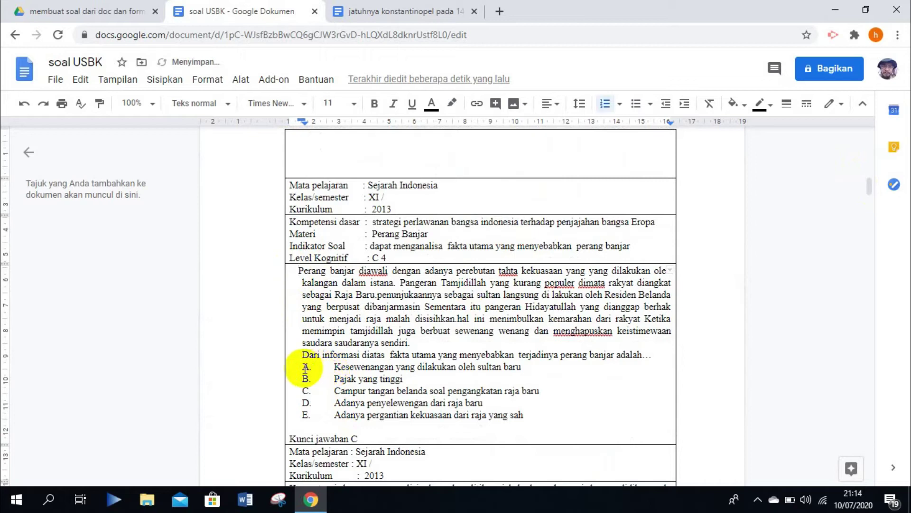
click(331, 362)
key(BackSpace)
key(BackSpace)
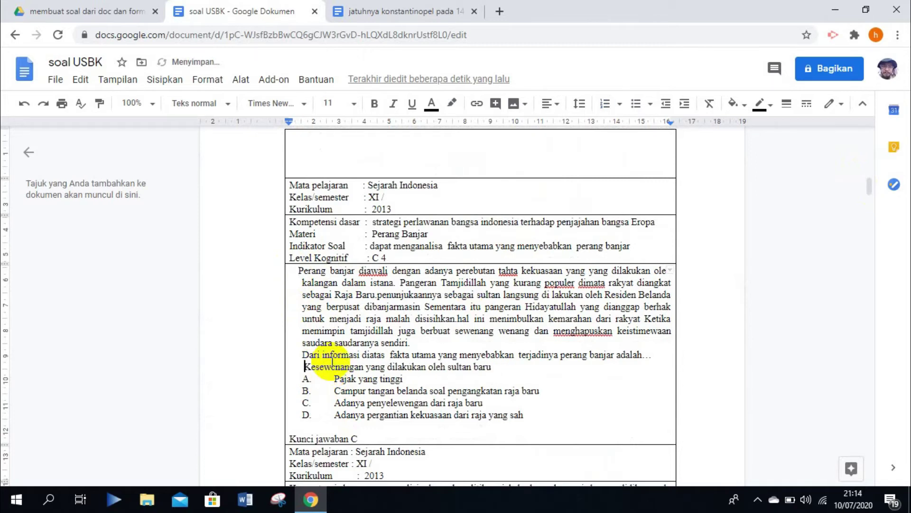
click(333, 378)
key(BackSpace)
key(BackSpace)
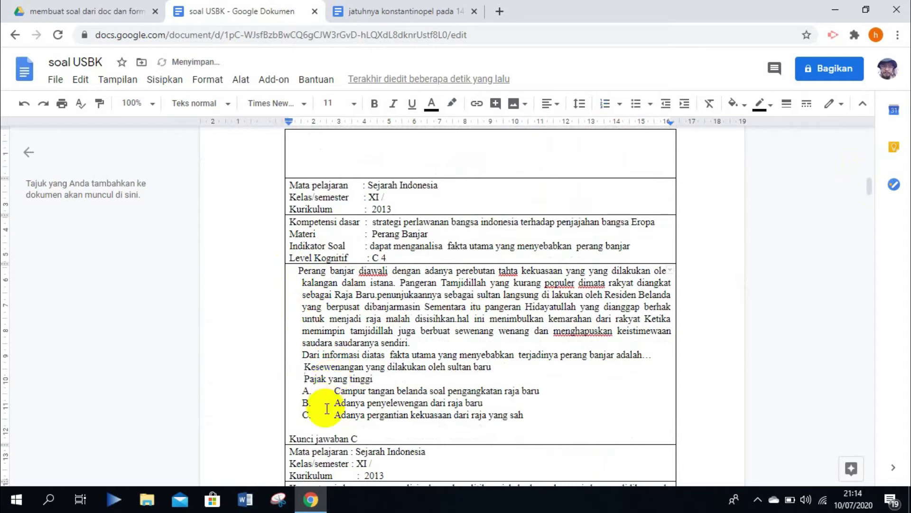
click(331, 392)
key(BackSpace)
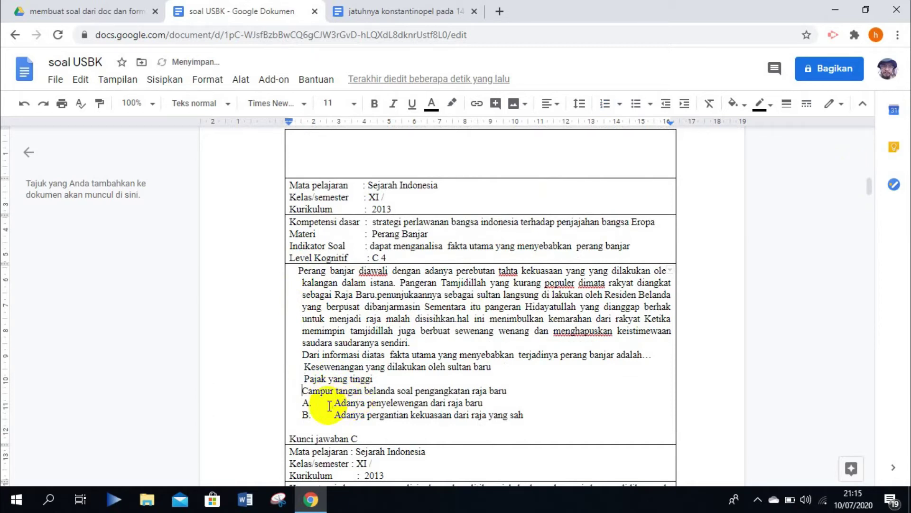
key(BackSpace)
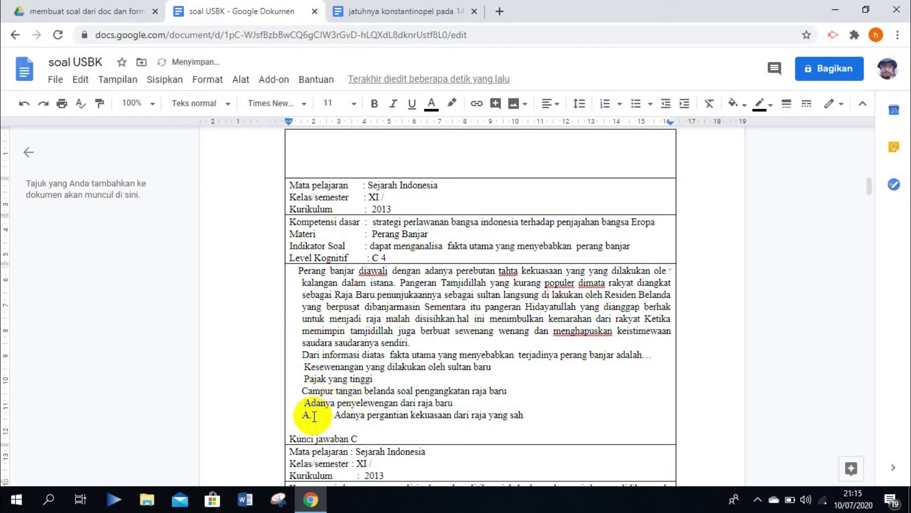
click(338, 413)
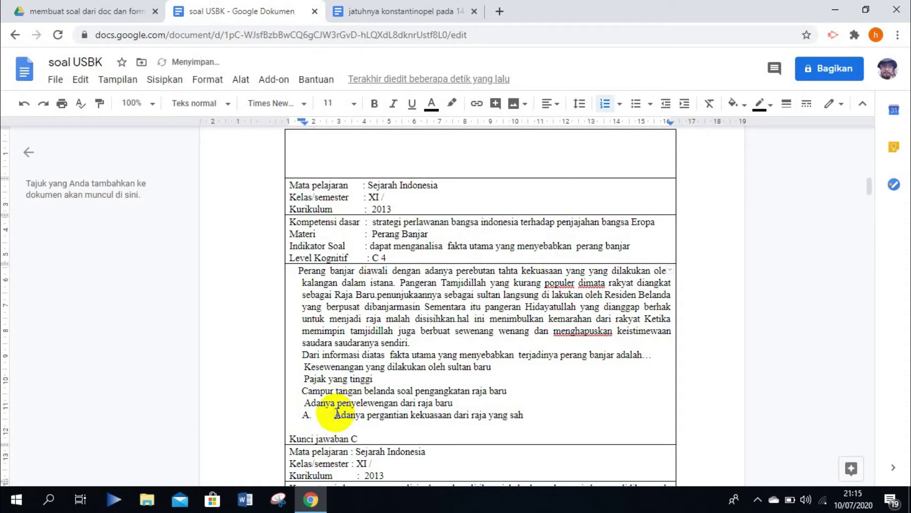
key(BackSpace)
key(BackSpace)
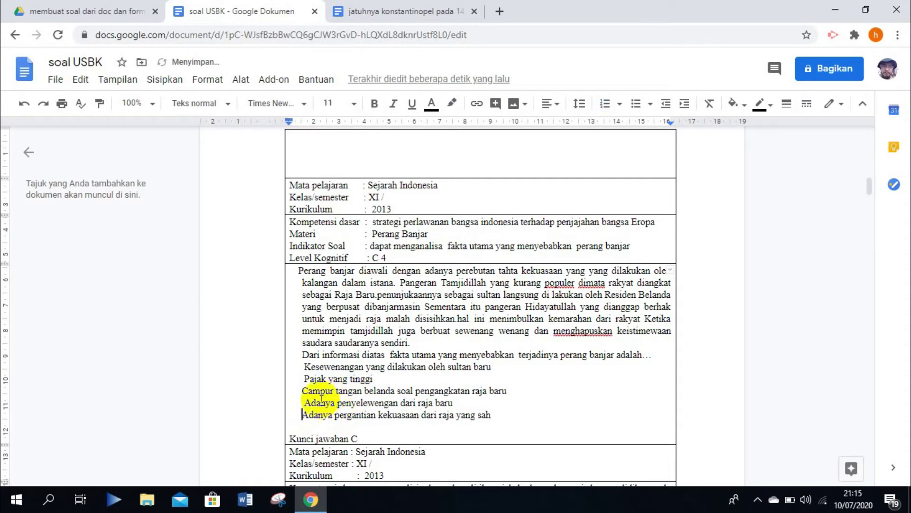
- Delete the extra space before the answer option Adanya penyelewengan dari raja baru
click(302, 401)
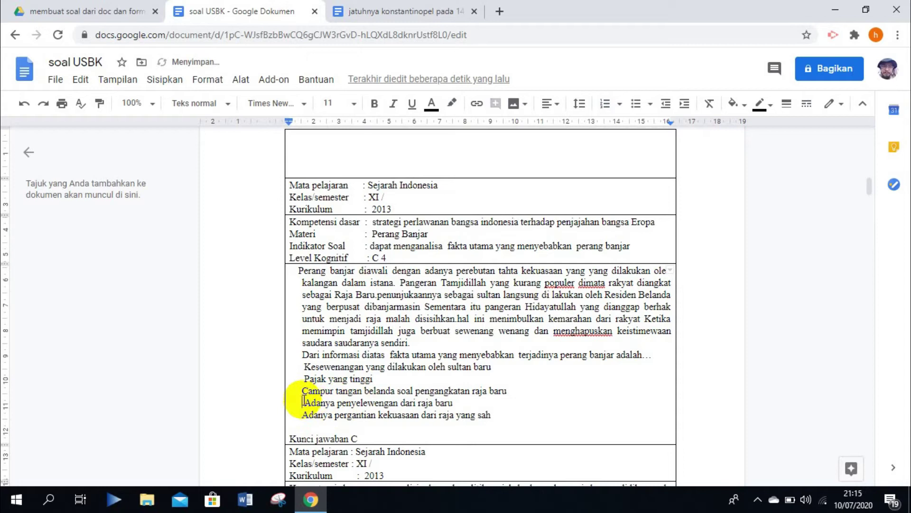
click(304, 400)
key(BackSpace)
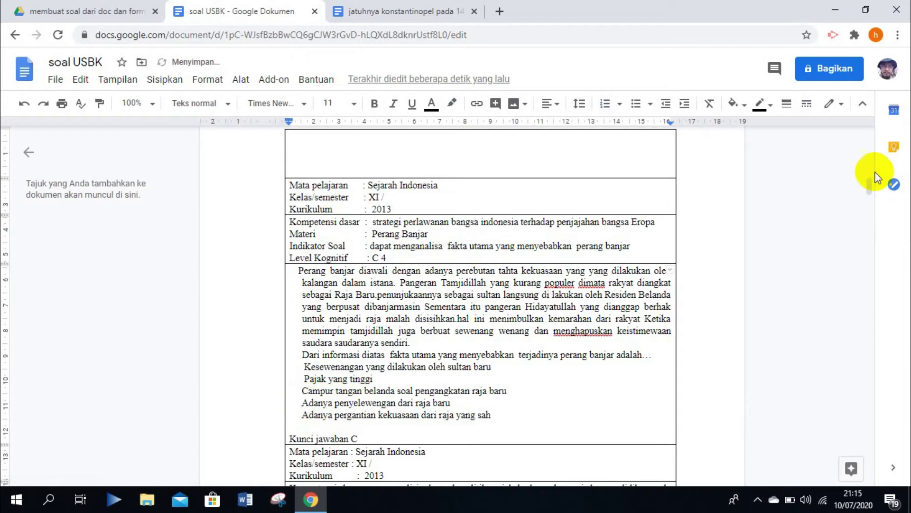
- Delete the number 18 before the Sumpah Pemuda question
drag(871, 187, 870, 203)
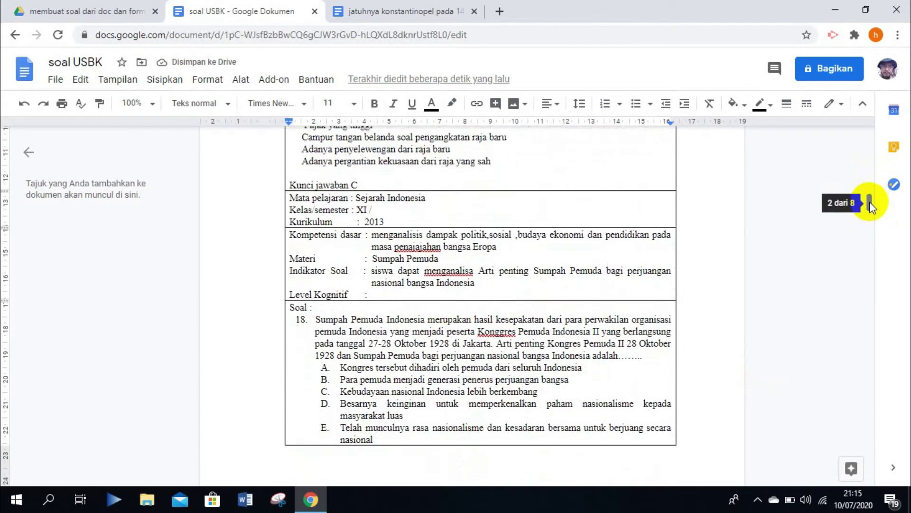
click(304, 321)
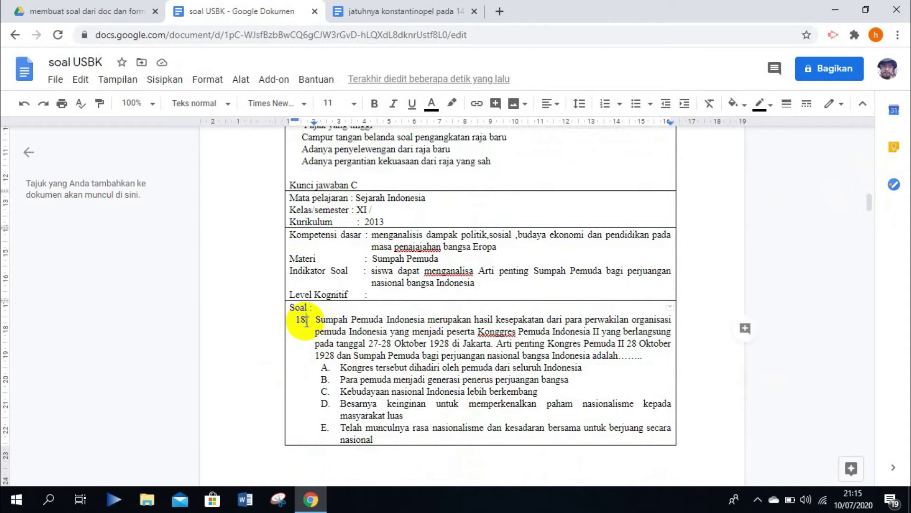
click(299, 320)
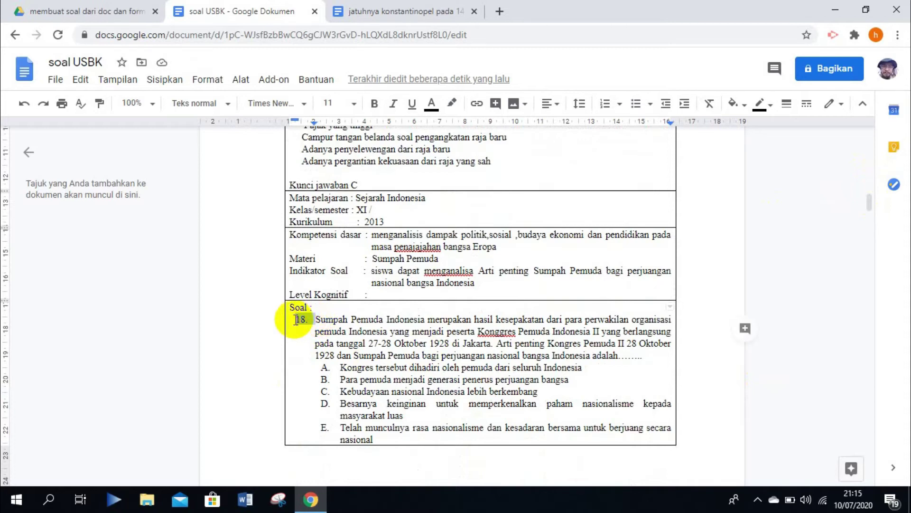
key(BackSpace)
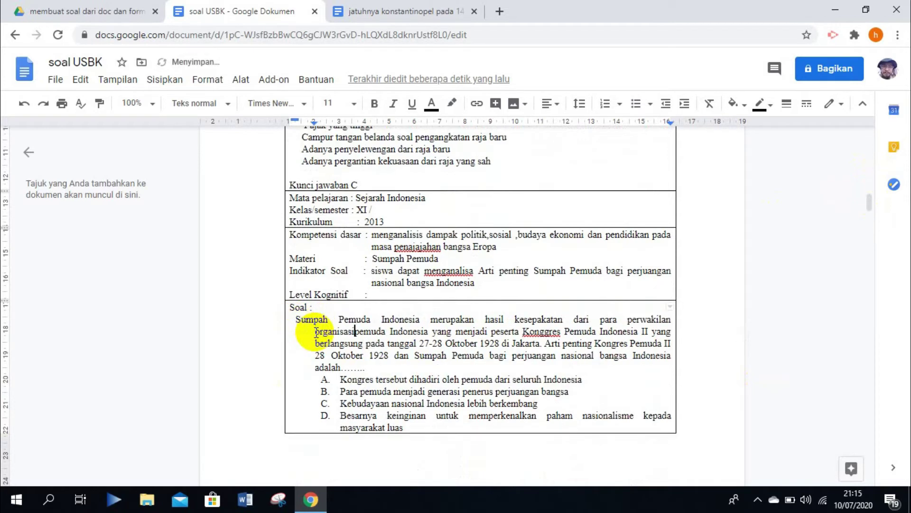
- Reduce the hanging indent of the Sumpah Pemuda question so all its lines start level with the first line
mouse_move(315, 332)
mouse_down()
mouse_move(634, 359)
mouse_move(611, 348)
mouse_move(300, 320)
mouse_up()
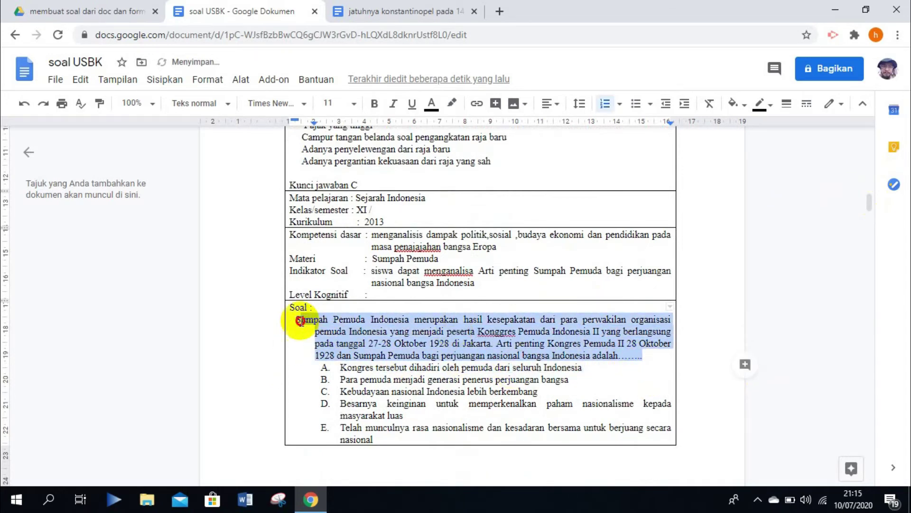
mouse_move(314, 122)
mouse_down()
mouse_move(267, 119)
mouse_move(285, 119)
mouse_up()
click(305, 306)
- Remove the list letters A to E from the five answer options of the Sumpah Pemuda question
click(336, 368)
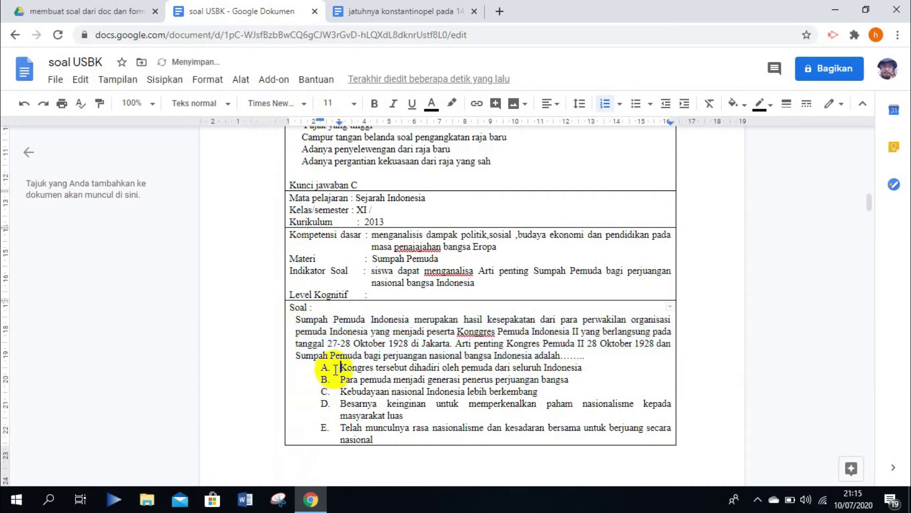
key(BackSpace)
click(335, 378)
key(BackSpace)
key(BackSpace)
click(335, 390)
key(BackSpace)
key(BackSpace)
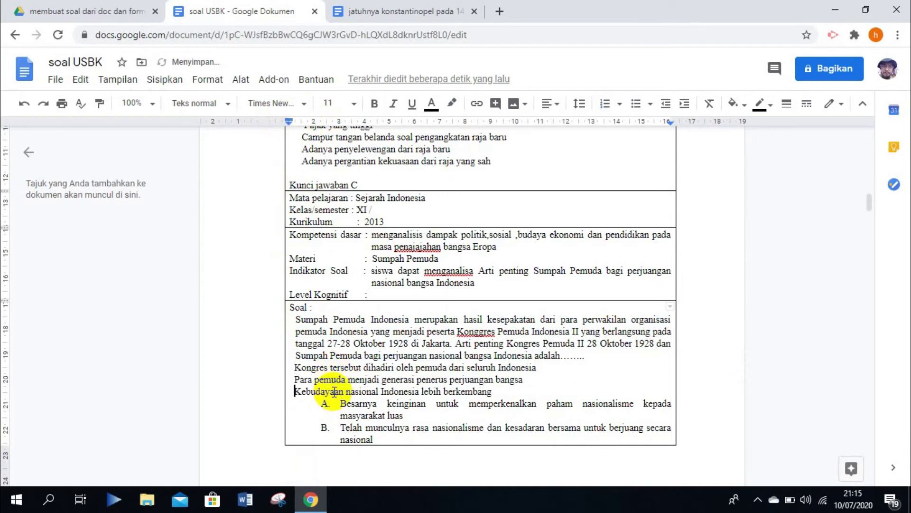
click(336, 403)
key(BackSpace)
key(BackSpace)
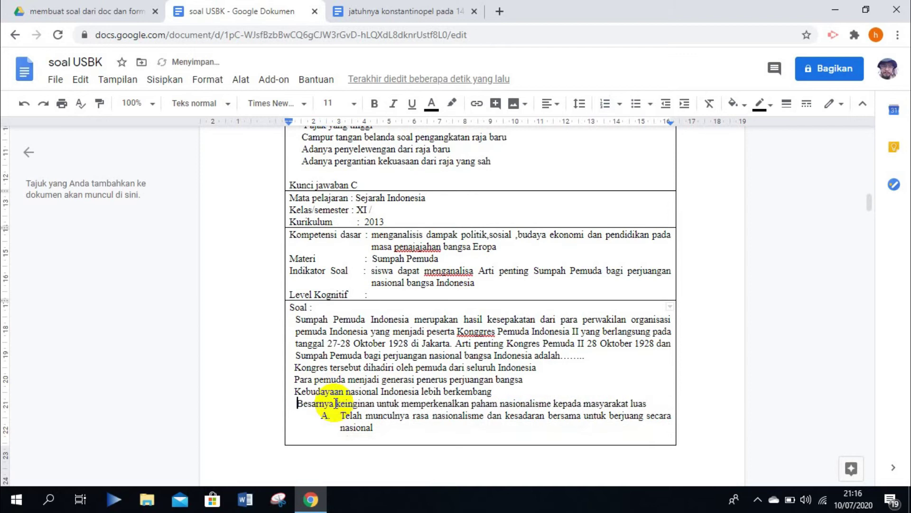
click(339, 416)
key(BackSpace)
key(BackSpace)
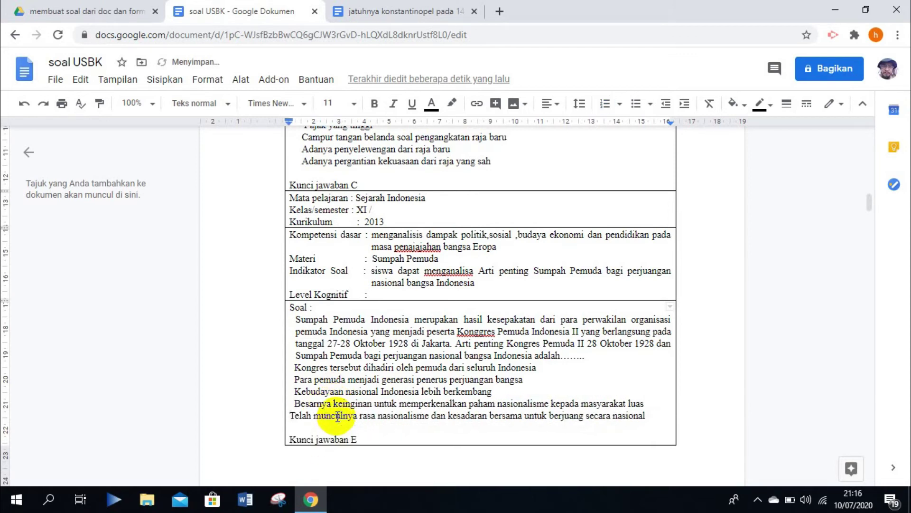
- Start Create Form from Doc in the Doc To Form add-on and read its instructions before returning to the form options
mouse_move(873, 203)
mouse_down()
mouse_move(873, 183)
mouse_move(875, 192)
mouse_up()
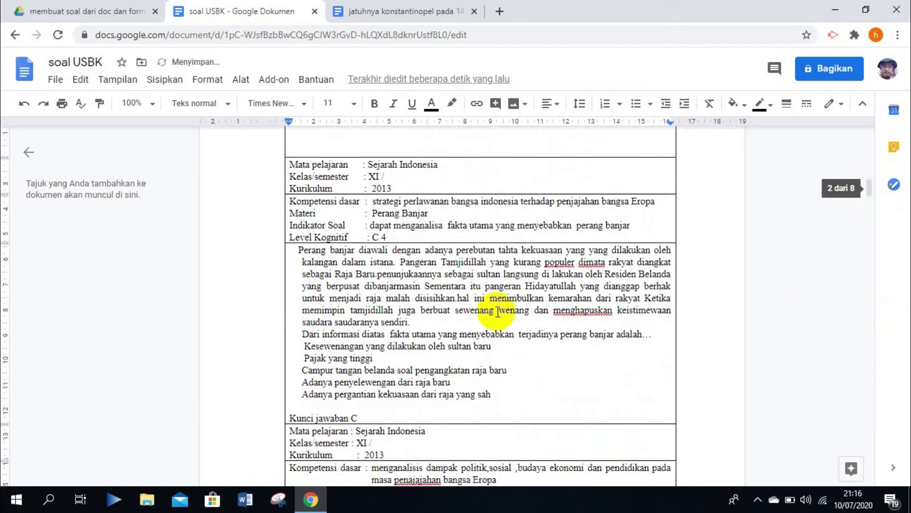
click(266, 81)
mouse_move(332, 136)
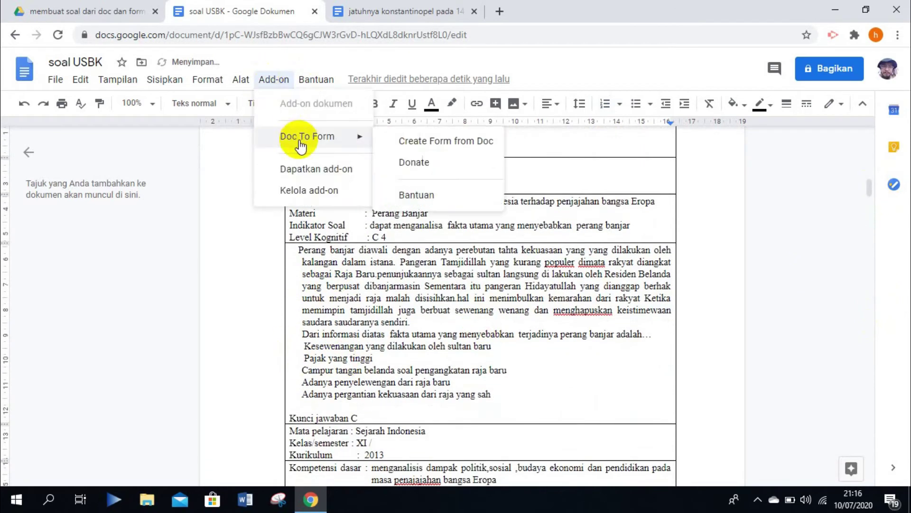
click(413, 140)
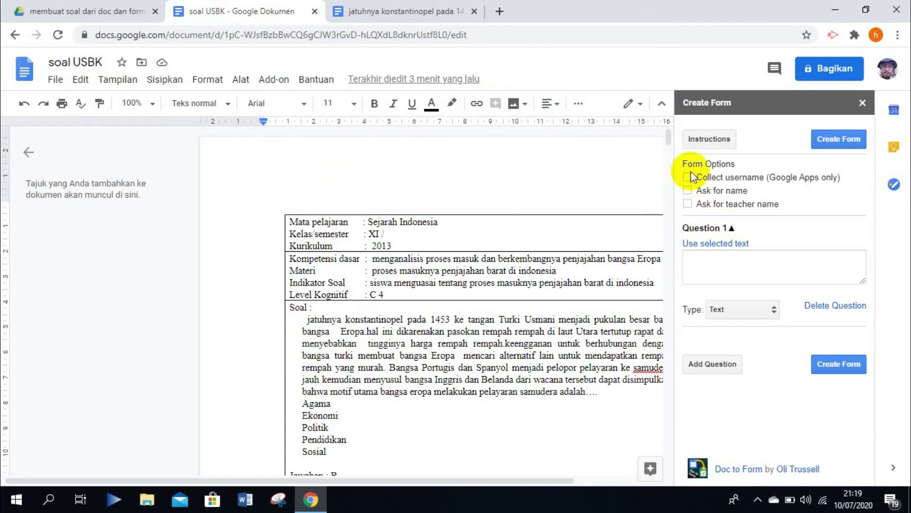
click(701, 142)
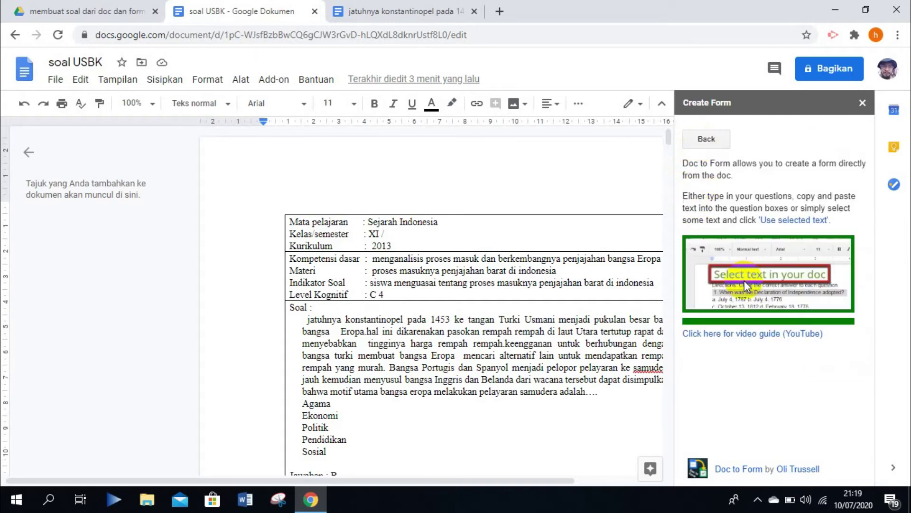
click(706, 139)
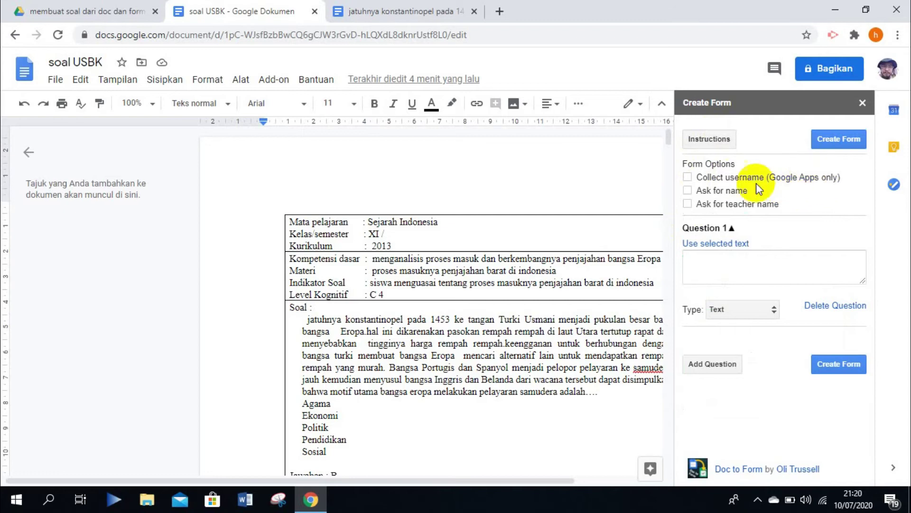
- Enable Ask for name in the form options and add empty slots for Question 2 and Question 3
click(687, 191)
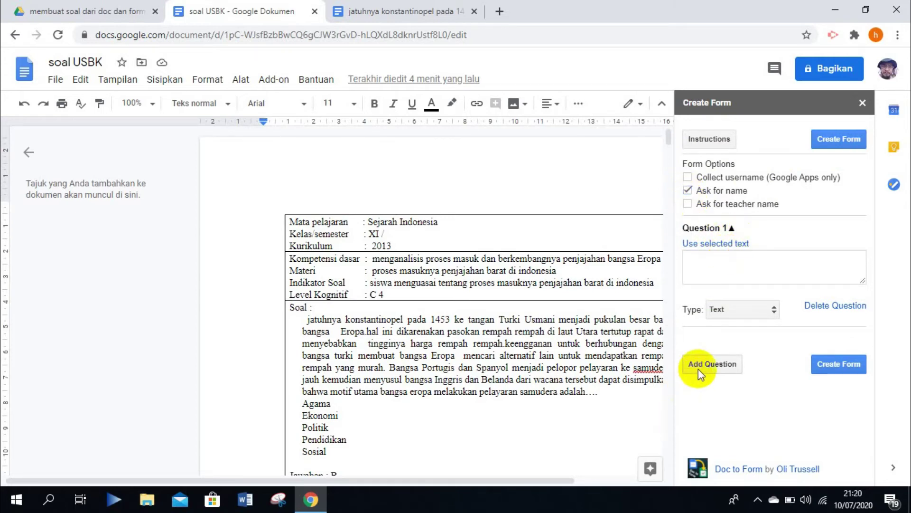
click(712, 364)
drag(871, 214, 875, 321)
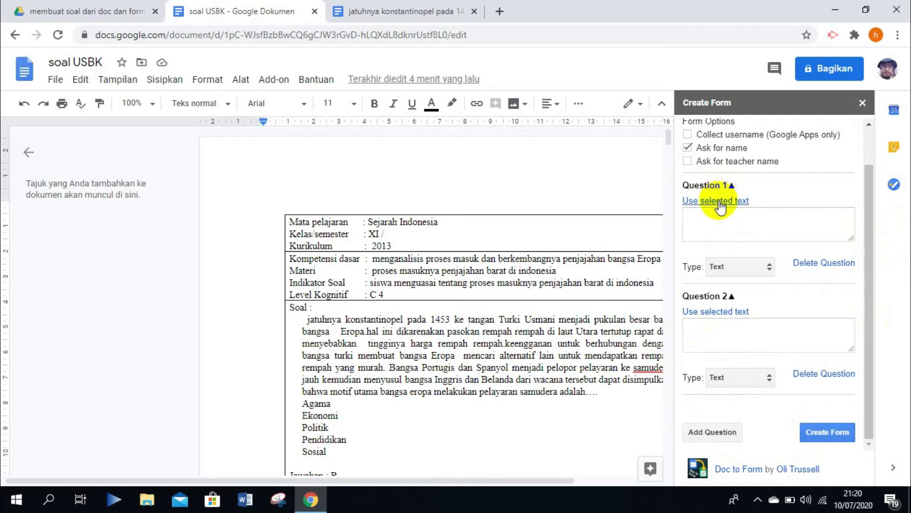
click(705, 433)
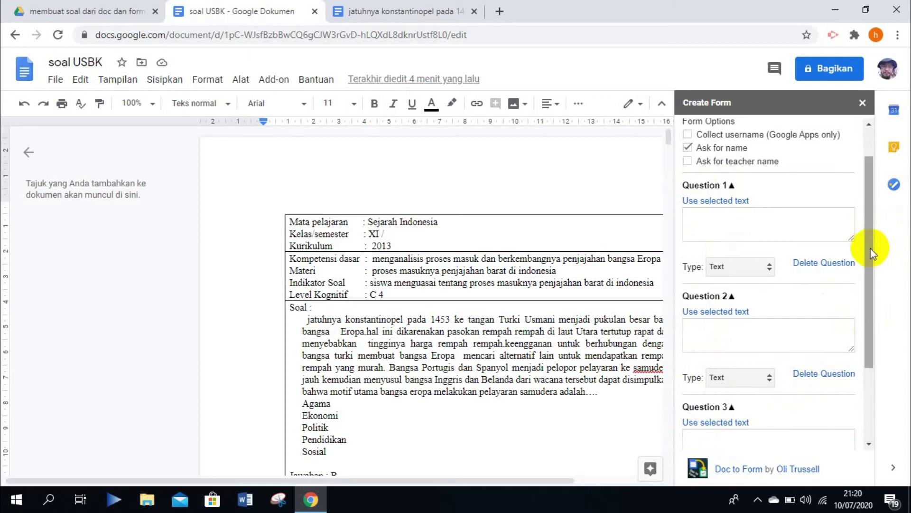
drag(873, 251, 870, 315)
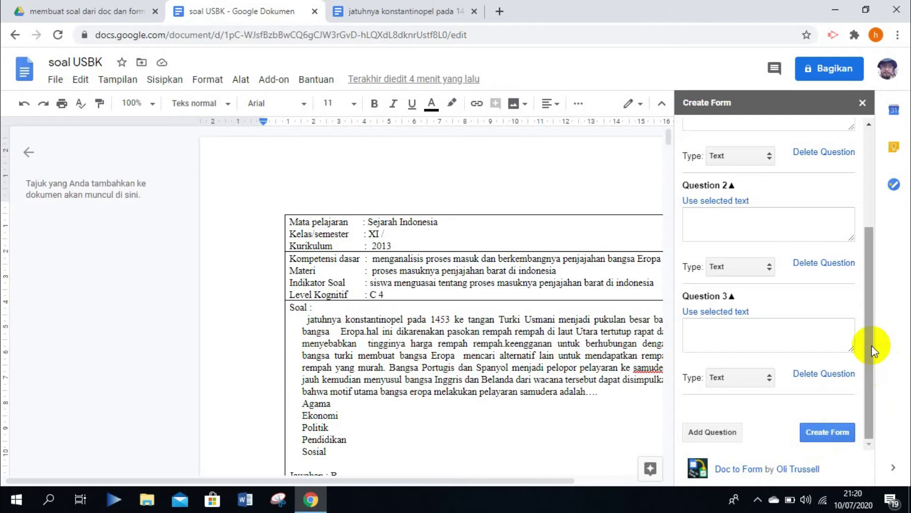
- Add an empty slot for Question 4 to the form
click(736, 432)
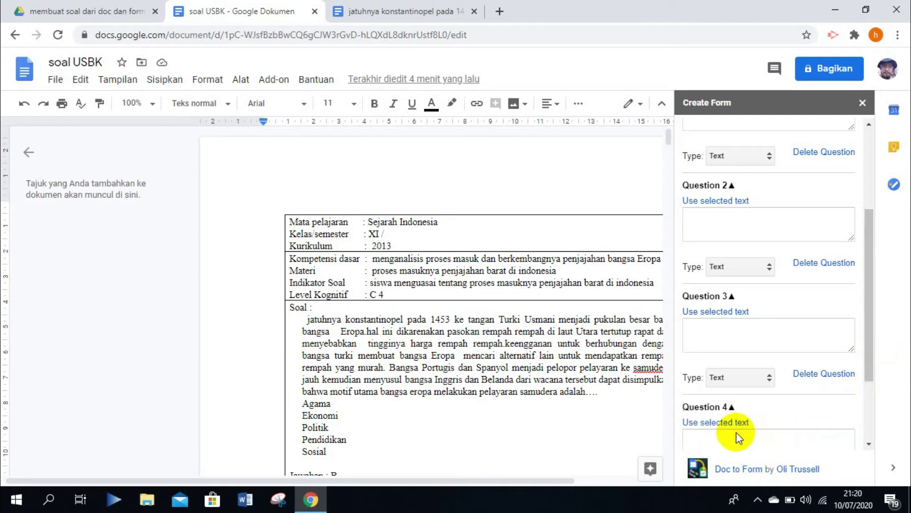
drag(869, 324, 869, 393)
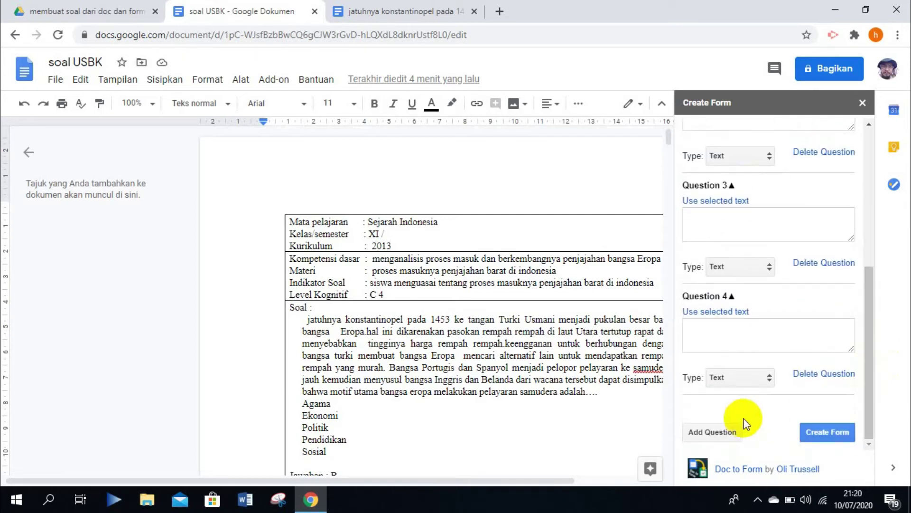
click(731, 430)
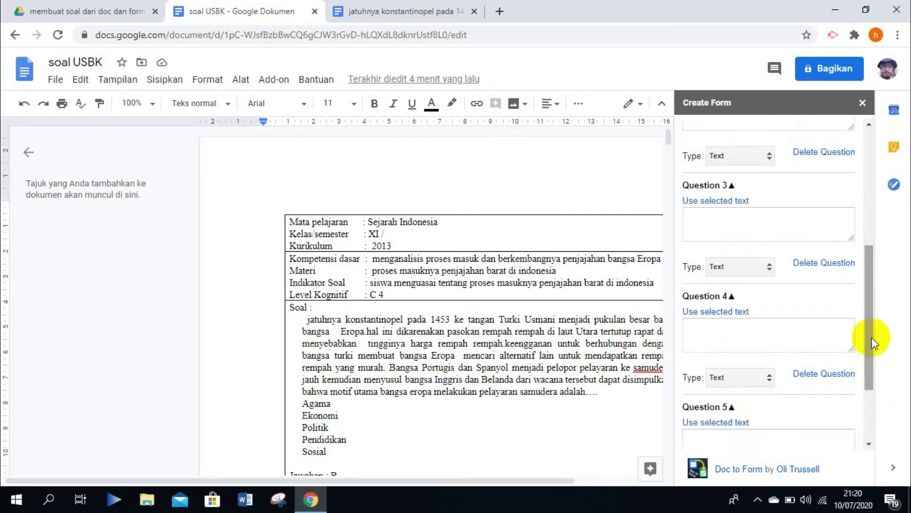
drag(871, 337, 874, 451)
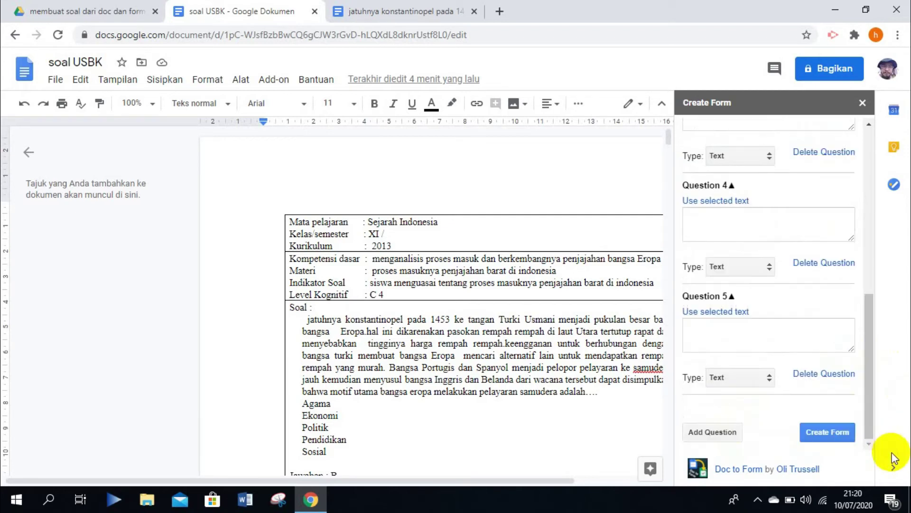
click(729, 432)
drag(863, 360, 866, 398)
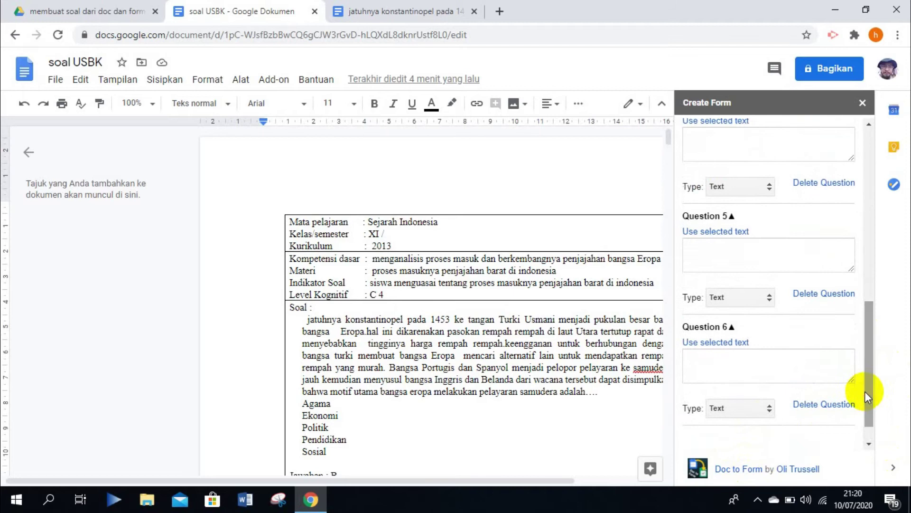
click(811, 405)
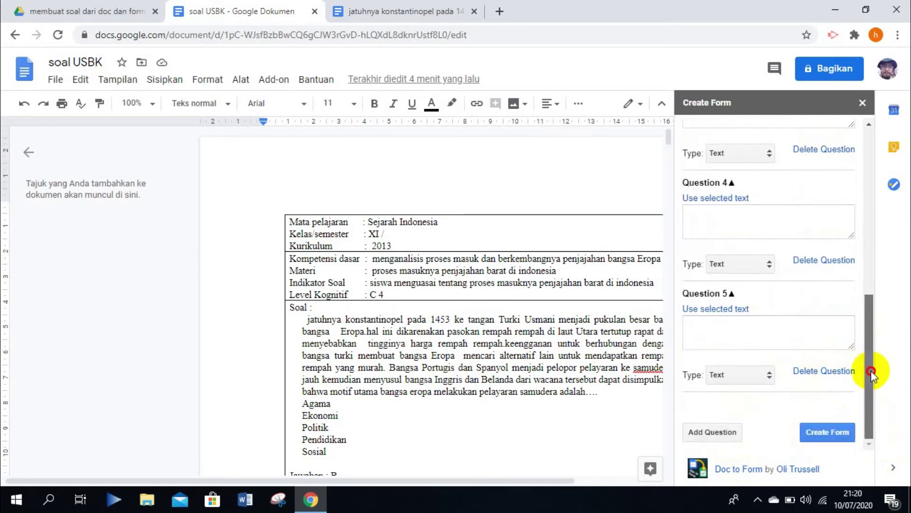
click(832, 375)
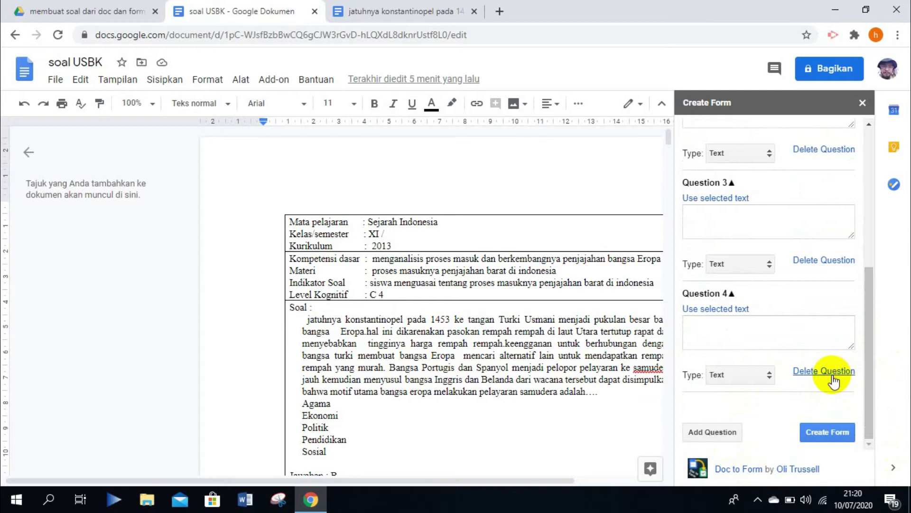
- Fill Question 1 with the full Konstantinopel question from the document, without its answer options
drag(875, 299, 868, 187)
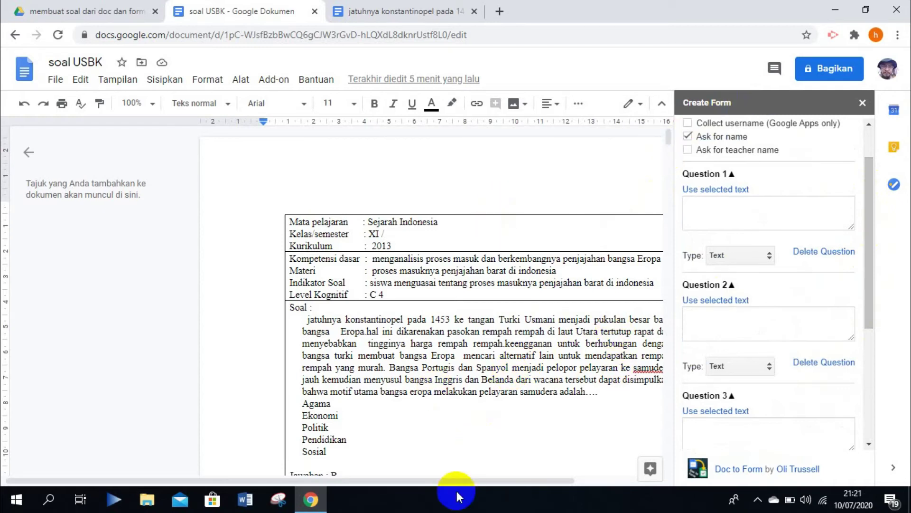
drag(449, 484, 494, 489)
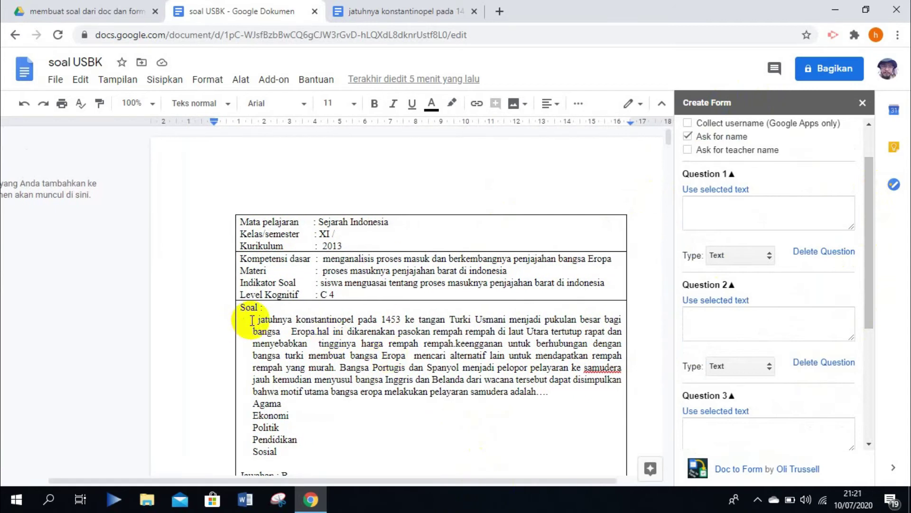
drag(254, 319, 550, 394)
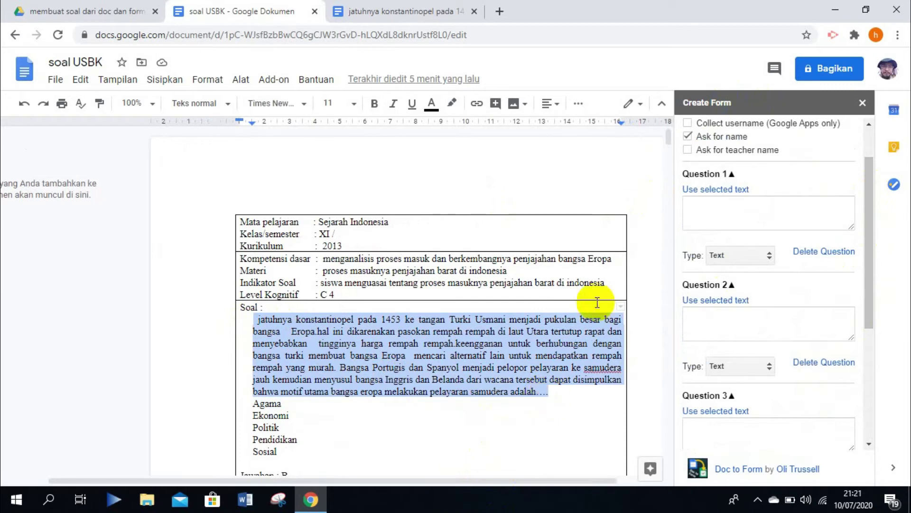
click(710, 190)
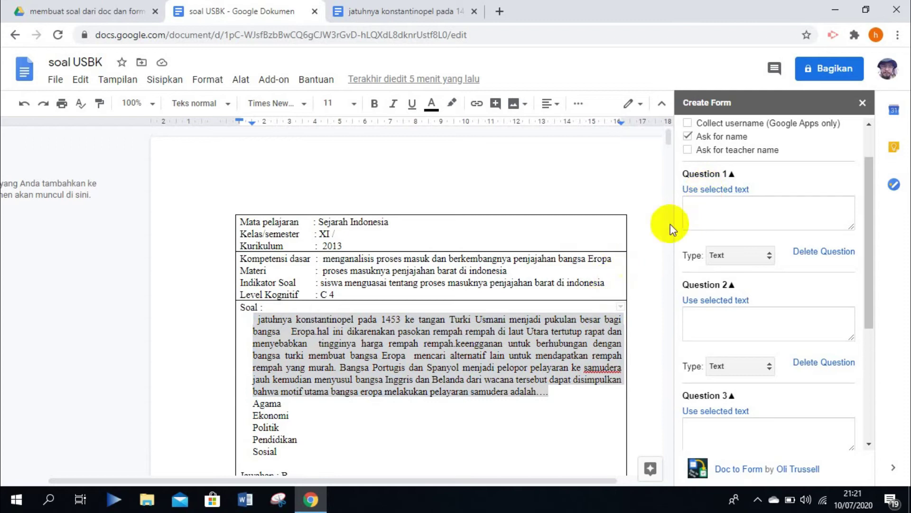
click(719, 190)
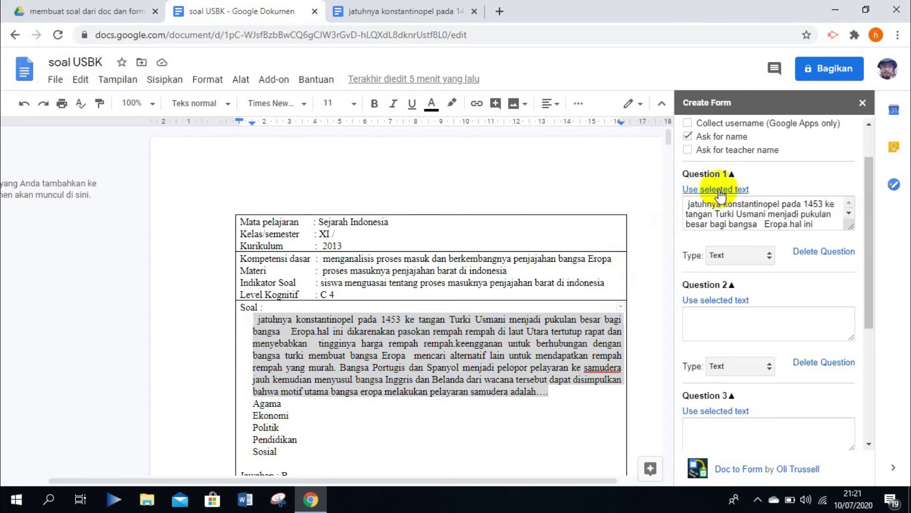
- Check the text inserted in Question 1 from beginning to end for completeness
click(849, 213)
click(850, 213)
click(850, 213)
click(849, 212)
click(850, 212)
click(850, 212)
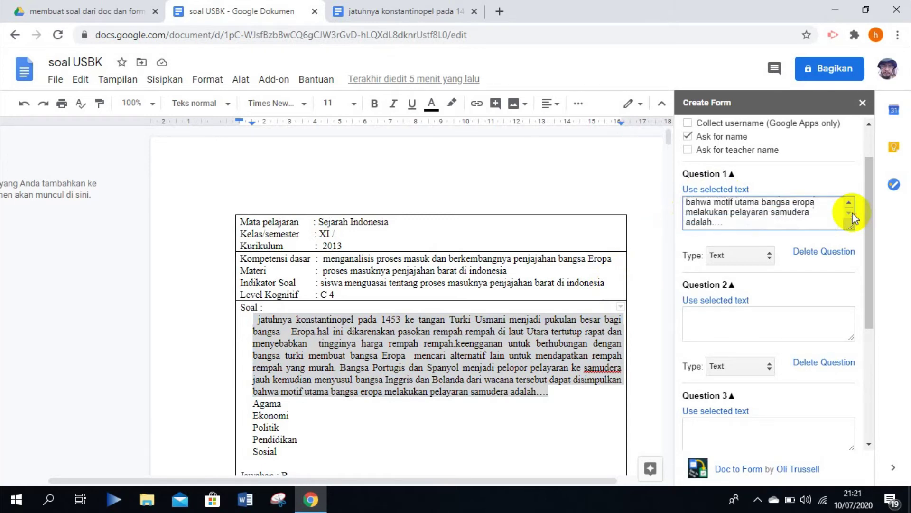
click(849, 203)
click(850, 203)
click(849, 203)
click(849, 202)
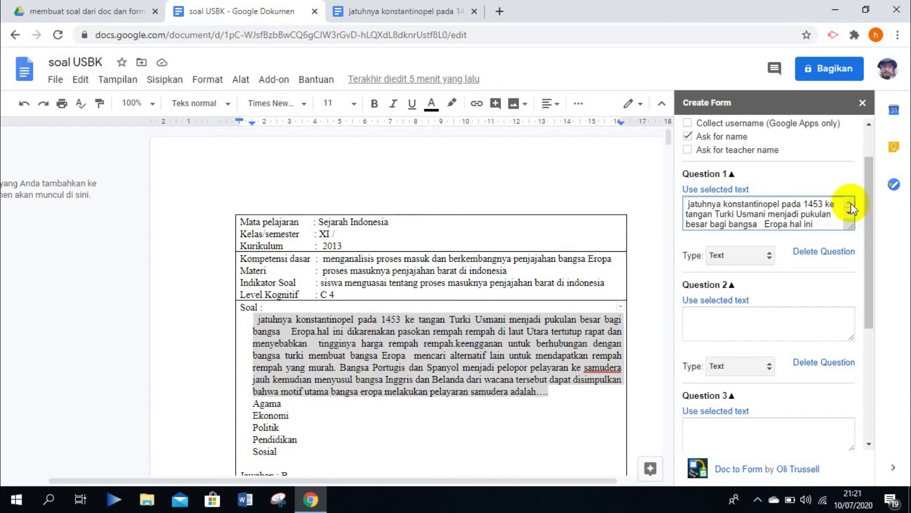
- Try the Paragraph, Multiple Choice, Checkboxes and Choose from a list types on Question 1
click(766, 256)
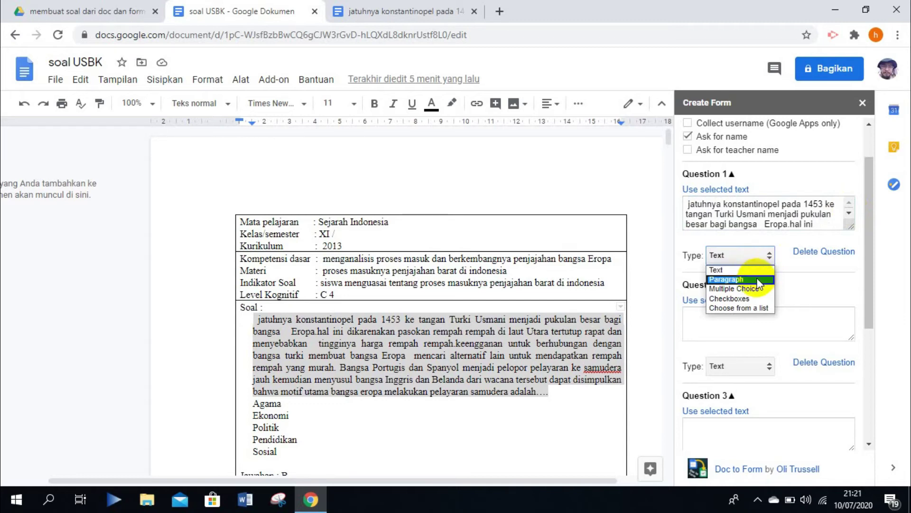
click(757, 279)
click(765, 255)
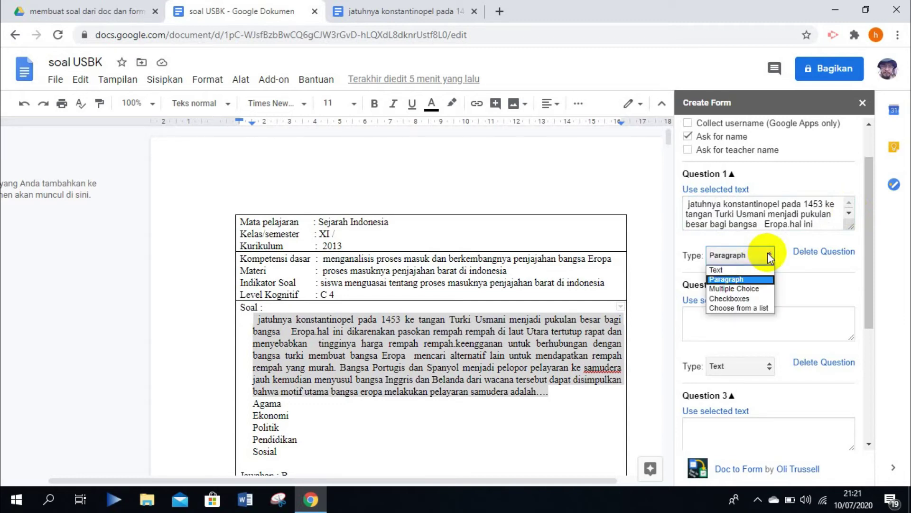
click(760, 288)
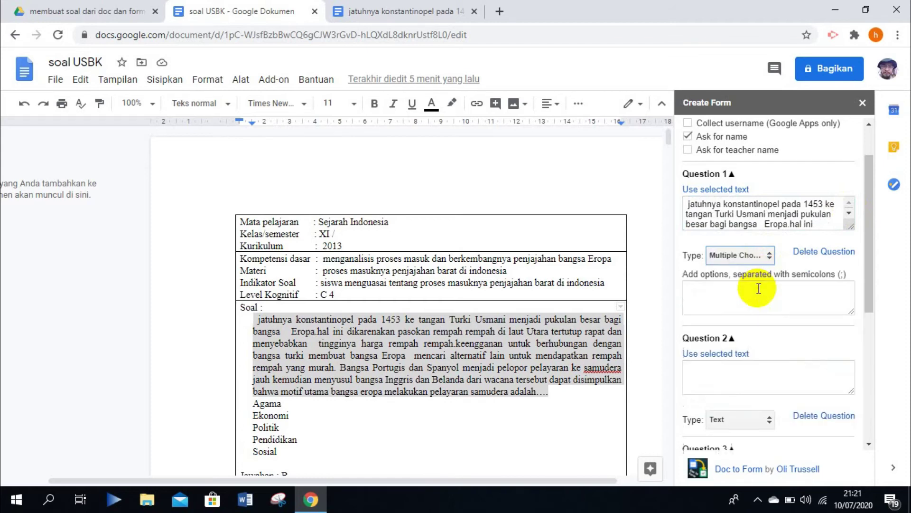
click(768, 255)
click(731, 298)
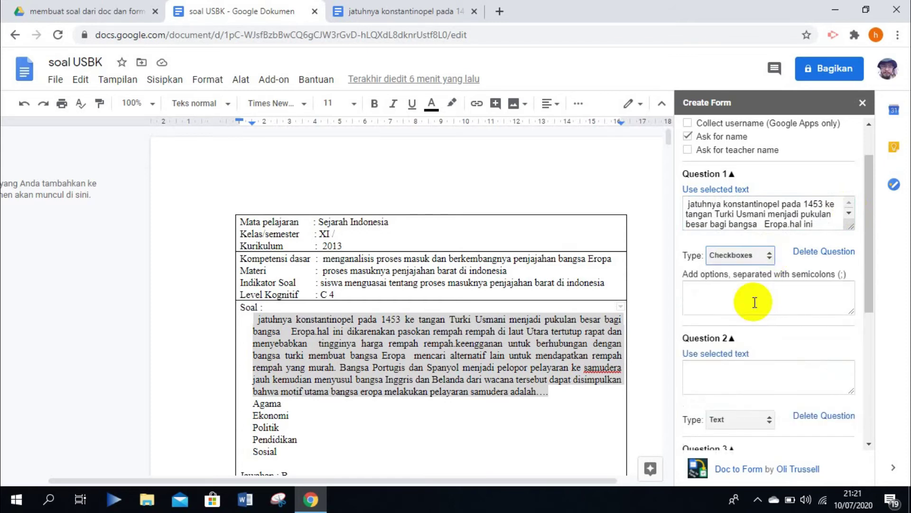
click(769, 252)
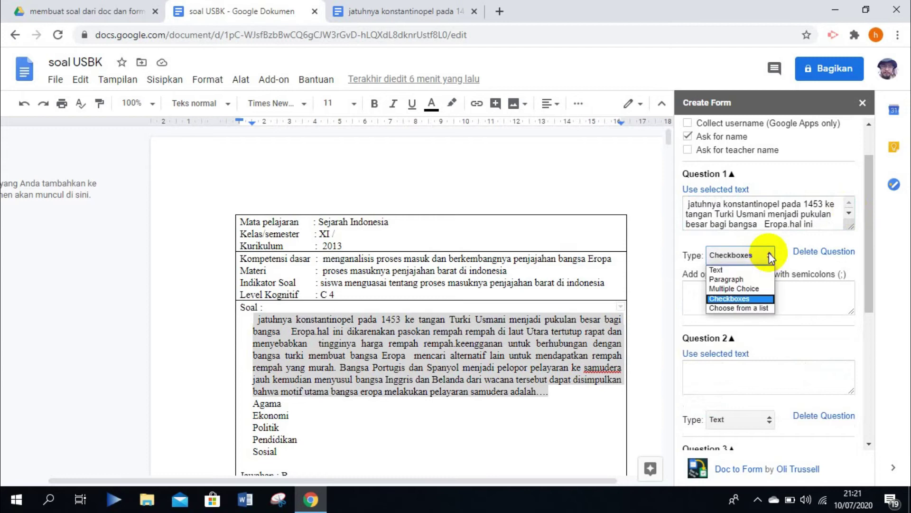
click(747, 309)
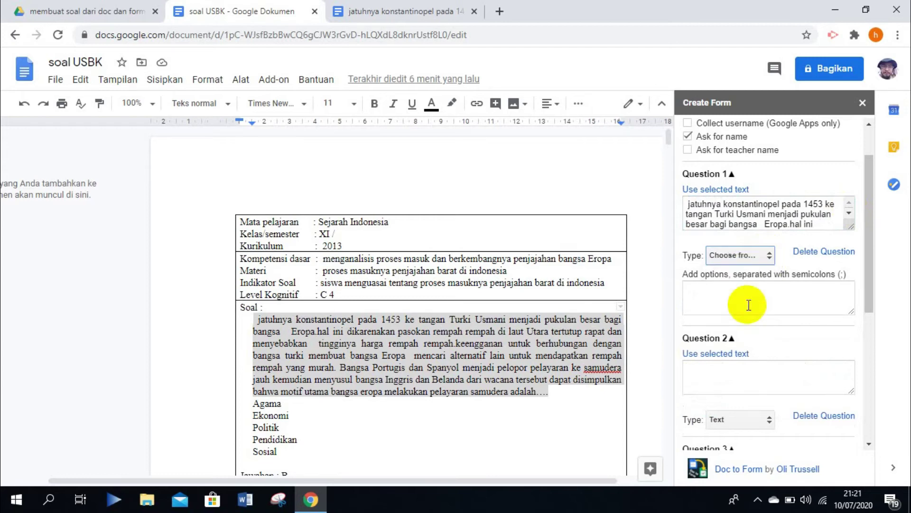
- Set Question 1's type to Multiple Choice and read the note on separating its answer options
click(769, 257)
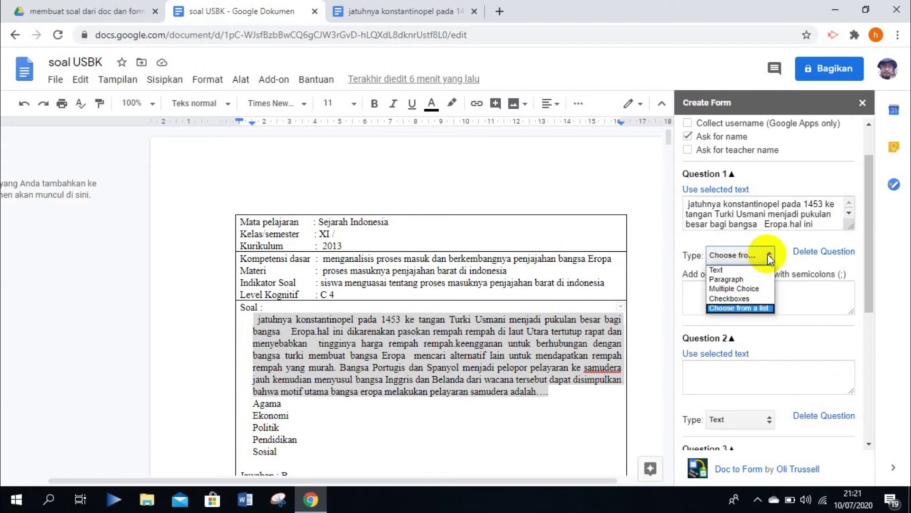
click(740, 289)
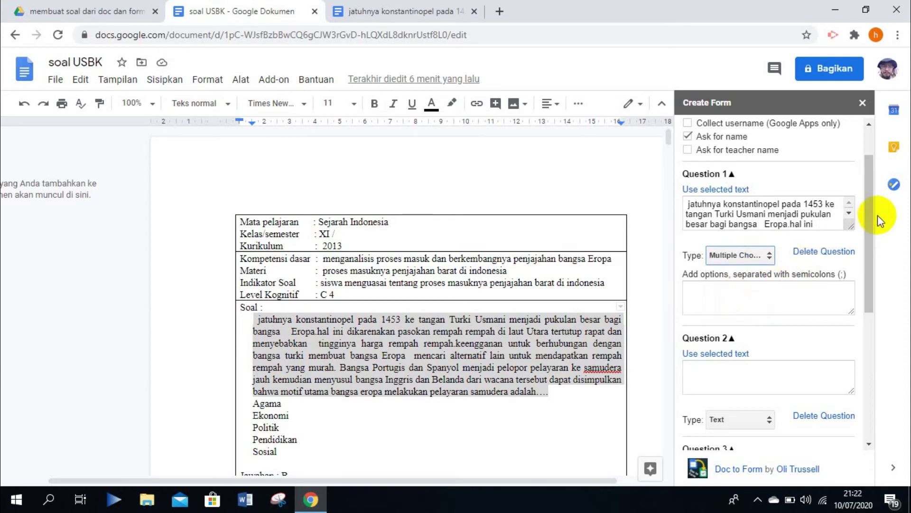
drag(872, 215, 875, 247)
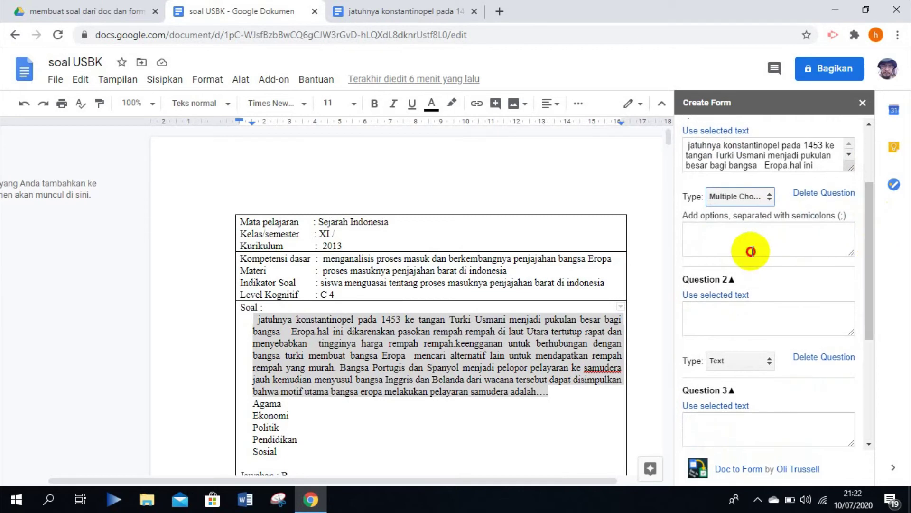
click(751, 251)
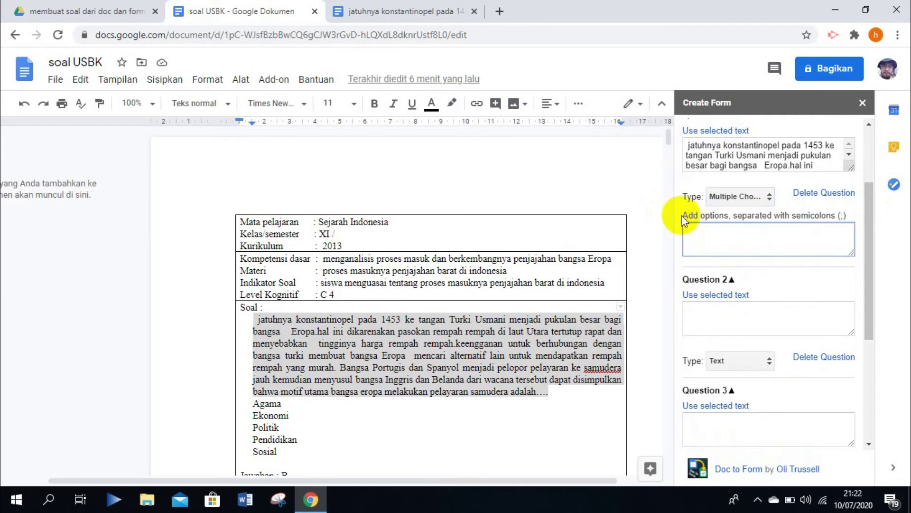
drag(684, 216, 836, 219)
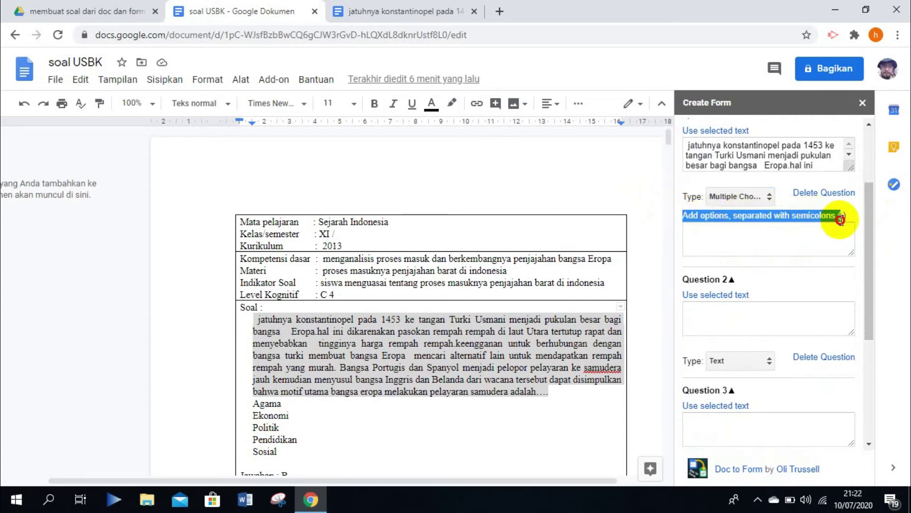
click(789, 238)
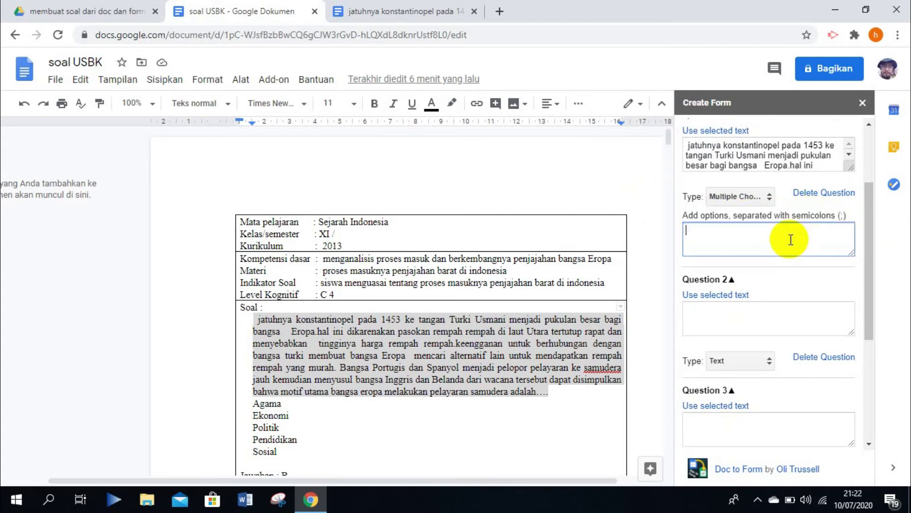
click(758, 500)
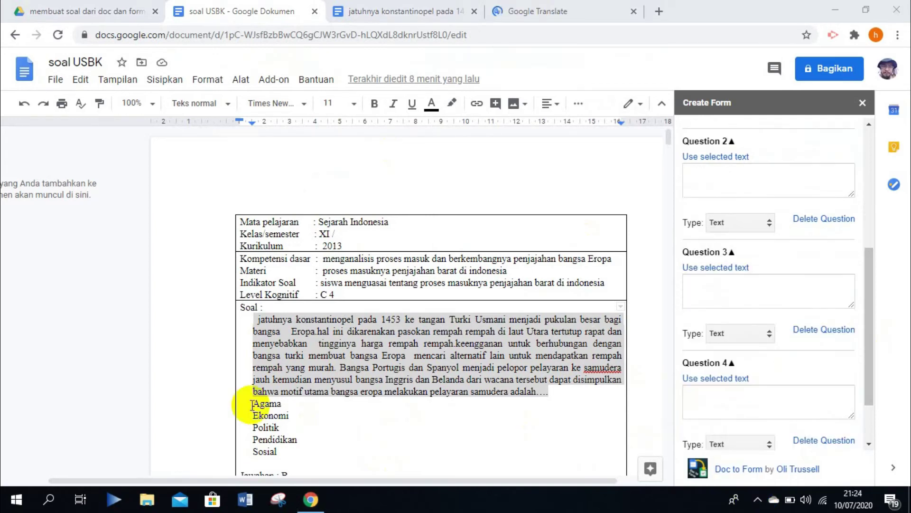
- Copy the answers Agama, Ekonomi, Politik, Pendidikan and Sosial from the document into Question 1's options and check the pasted list
drag(252, 403, 292, 453)
key(ctrl+c)
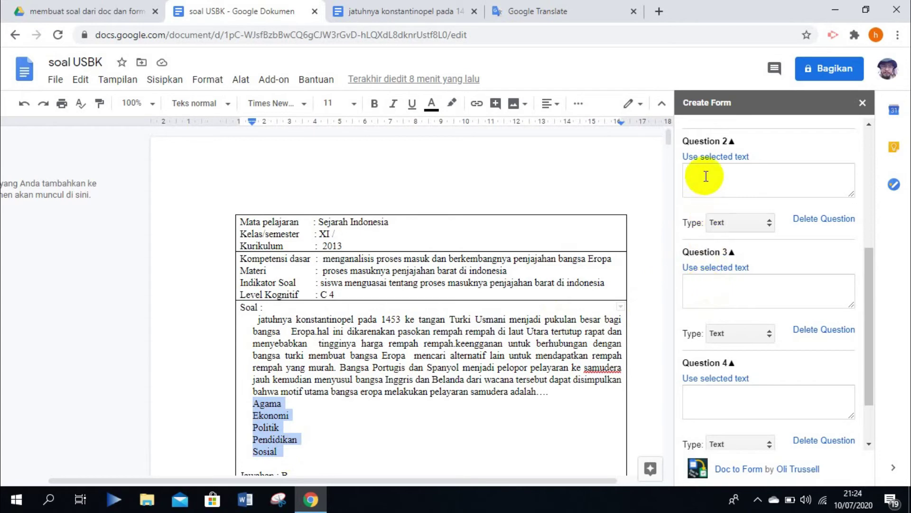
drag(868, 253, 865, 199)
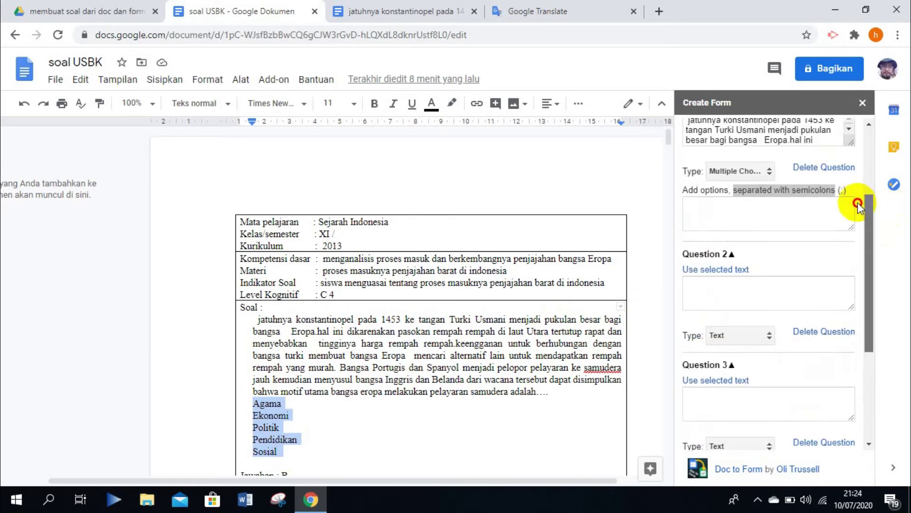
click(697, 206)
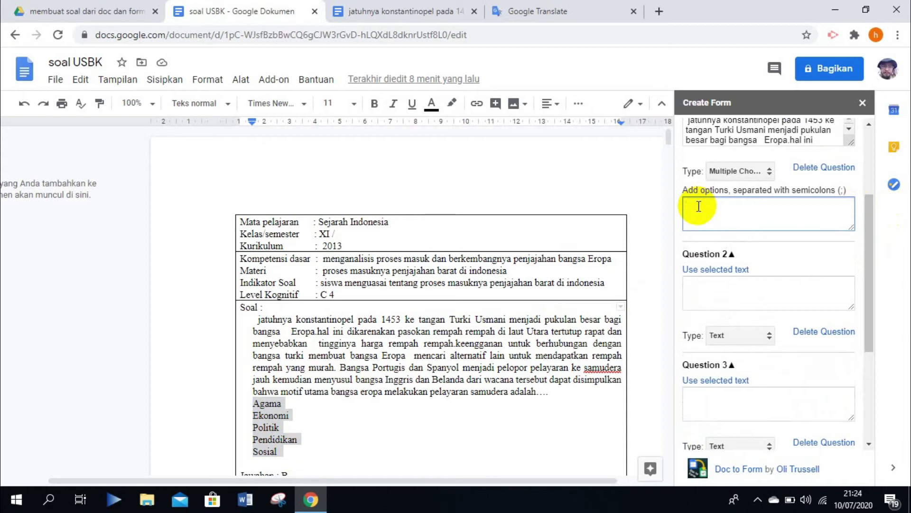
key(ctrl+v)
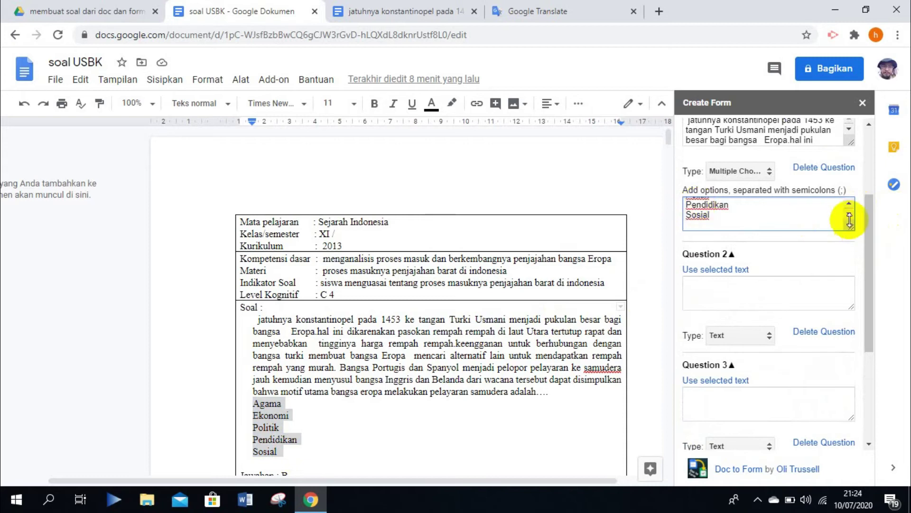
click(849, 205)
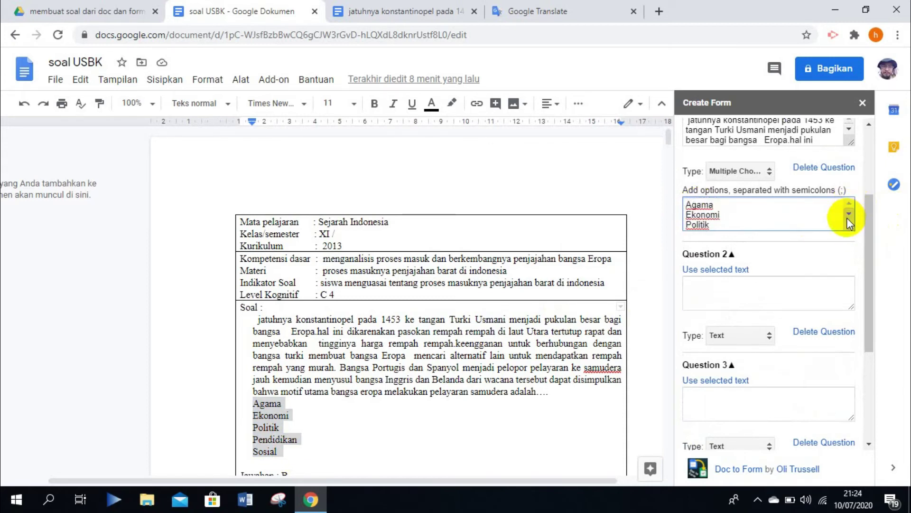
scroll(848, 209, down, 1)
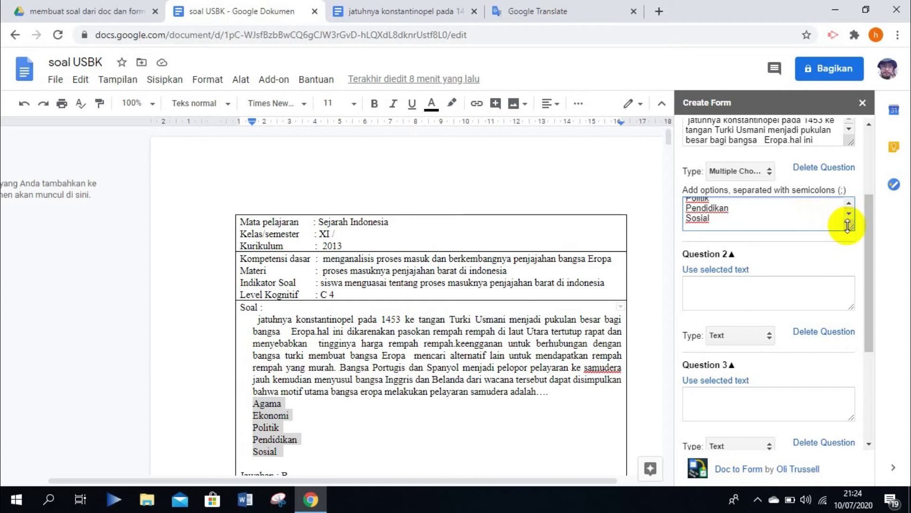
- Insert the document's VOC question, from "pada awal abad ke 18" through "diatas adalah…", into Question 2 and check the inserted text
drag(866, 217, 871, 260)
click(726, 251)
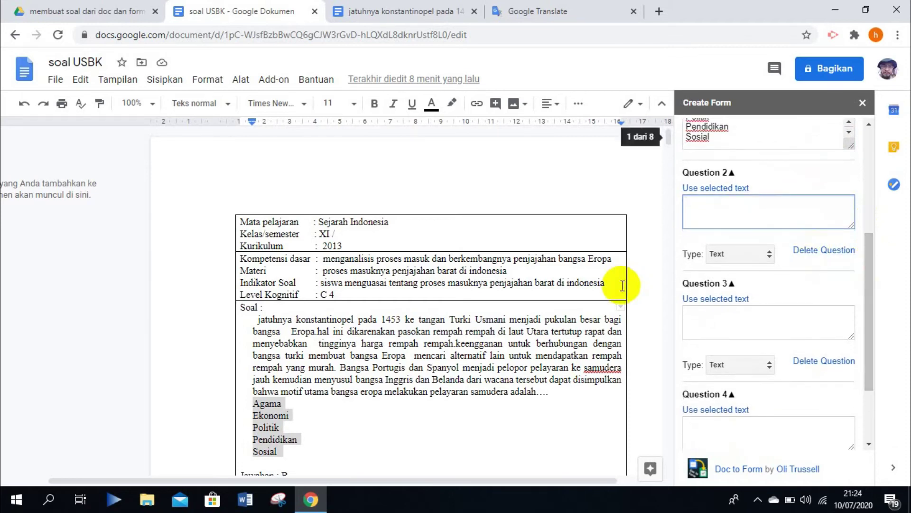
drag(666, 137, 668, 161)
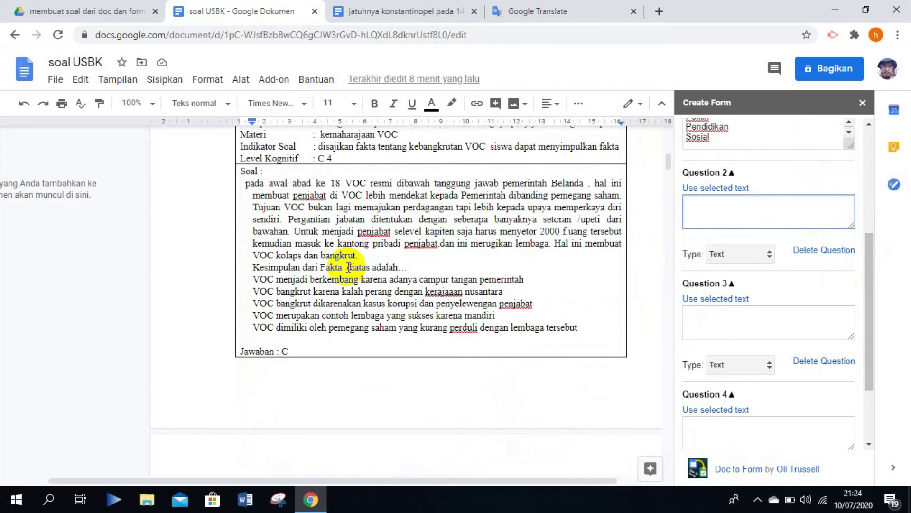
drag(407, 267, 244, 186)
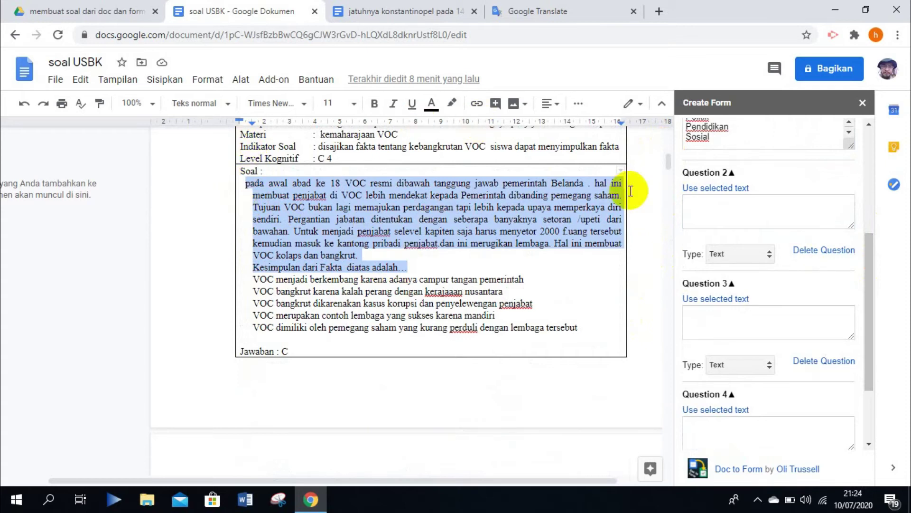
click(714, 189)
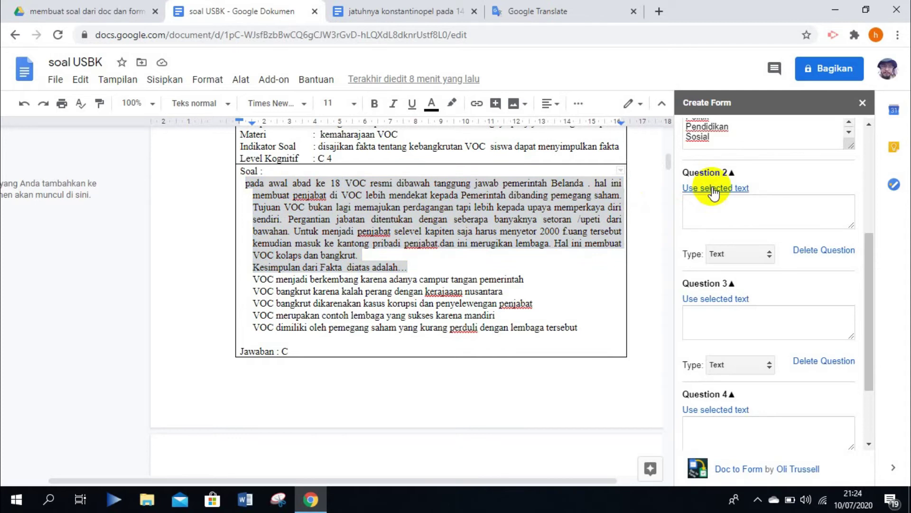
click(714, 189)
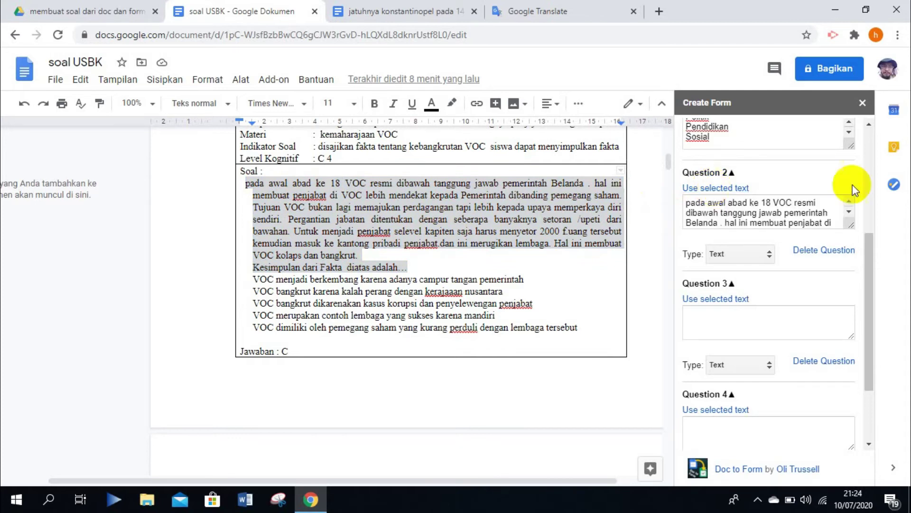
scroll(849, 212, down, 4)
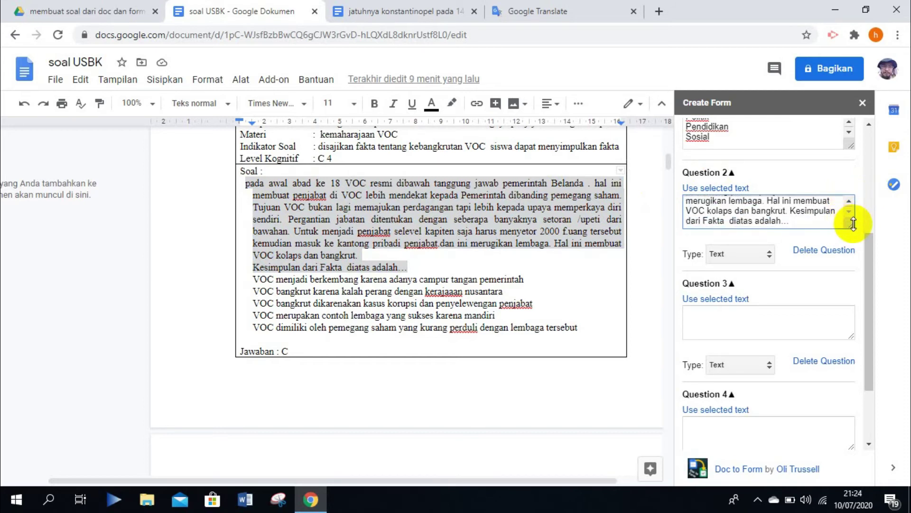
click(849, 203)
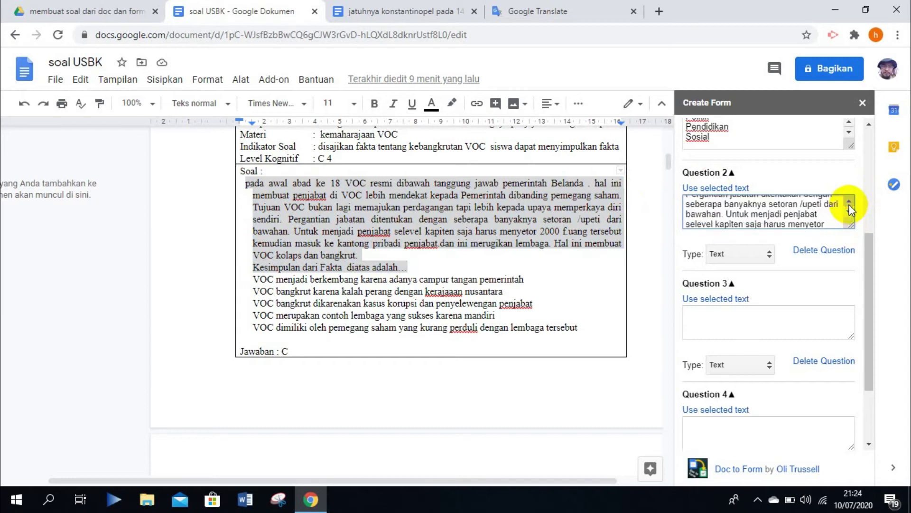
click(850, 204)
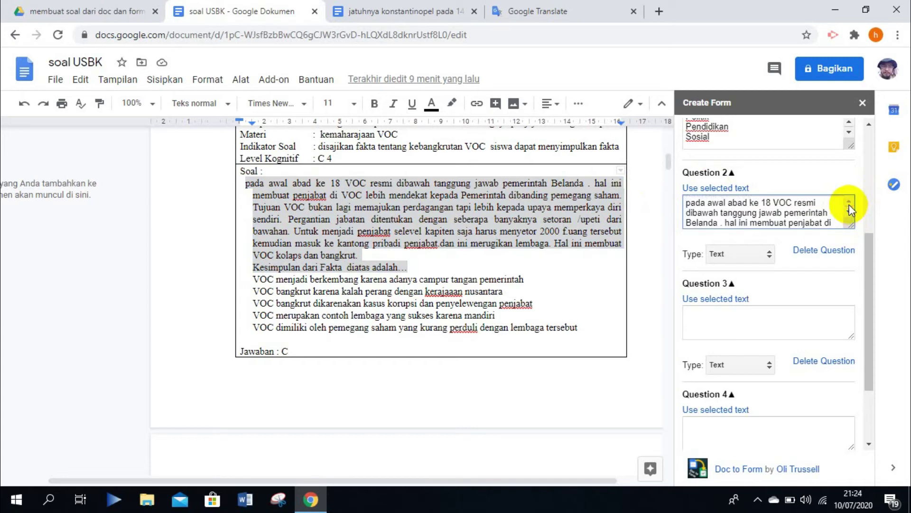
- Set Question 2's type to Multiple Choice
click(773, 254)
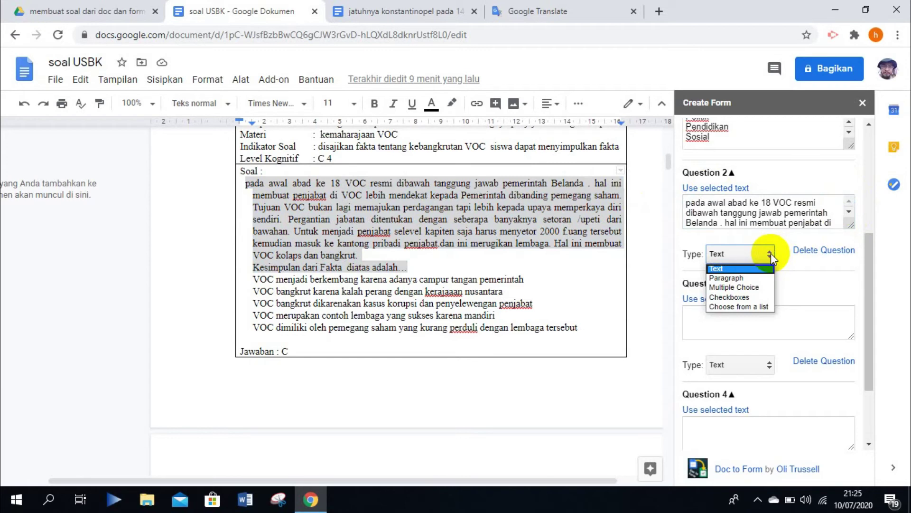
click(749, 287)
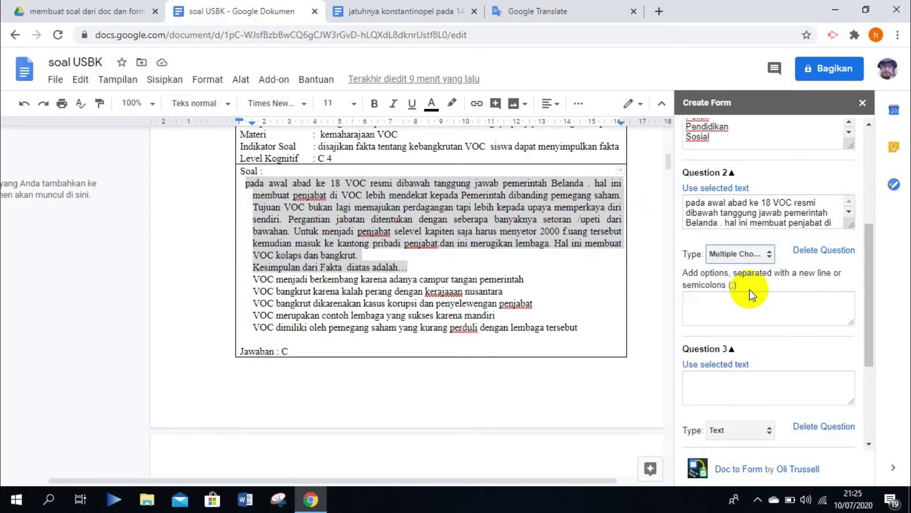
scroll(864, 322, down, 3)
drag(862, 321, 865, 253)
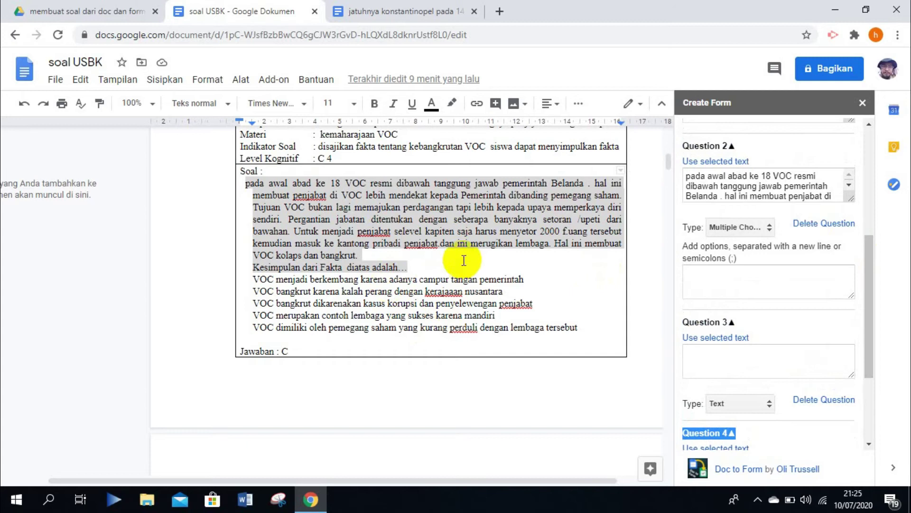
- Copy the five answers beginning with "VOC" from the document into Question 2's options and check the pasted list
drag(585, 330, 252, 281)
key(ctrl+c)
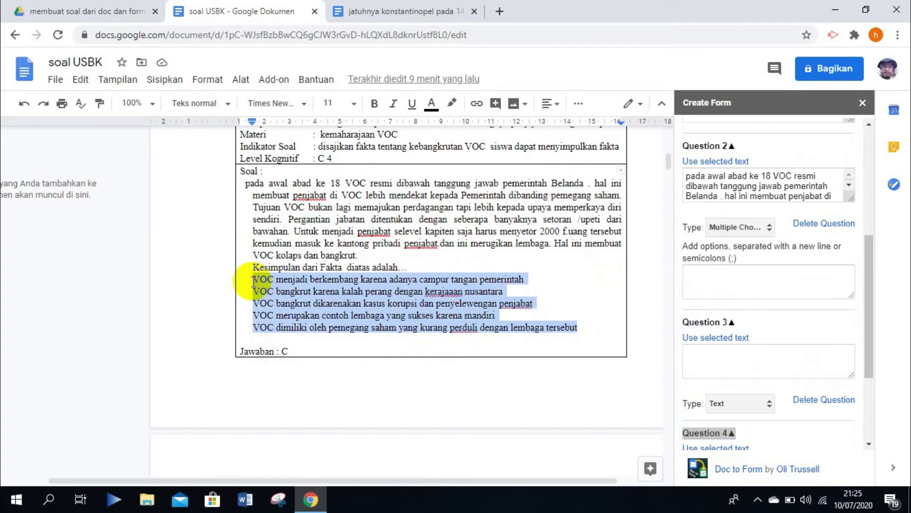
click(252, 280)
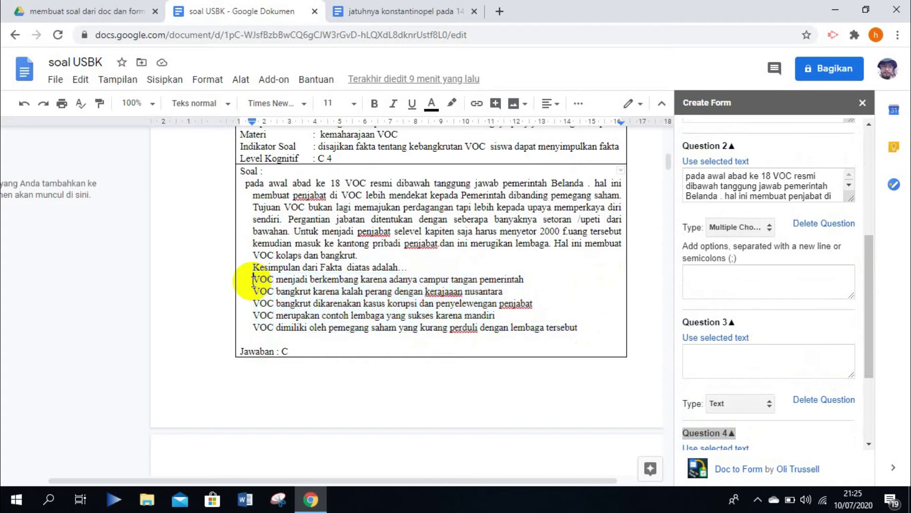
click(699, 273)
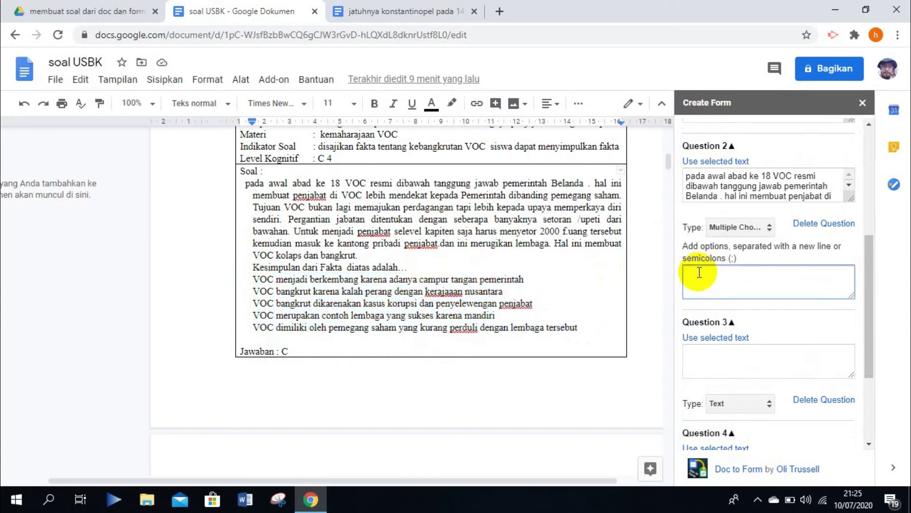
key(ctrl+v)
click(850, 271)
click(849, 272)
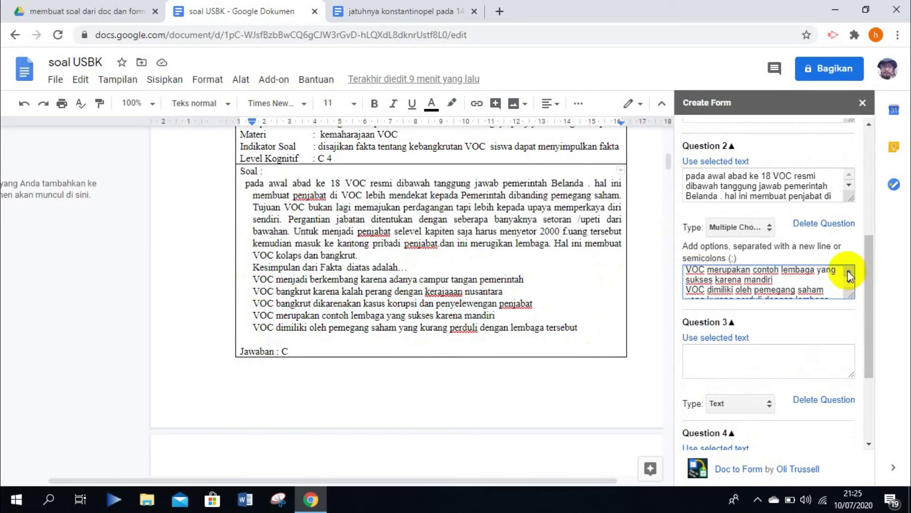
click(850, 273)
click(849, 273)
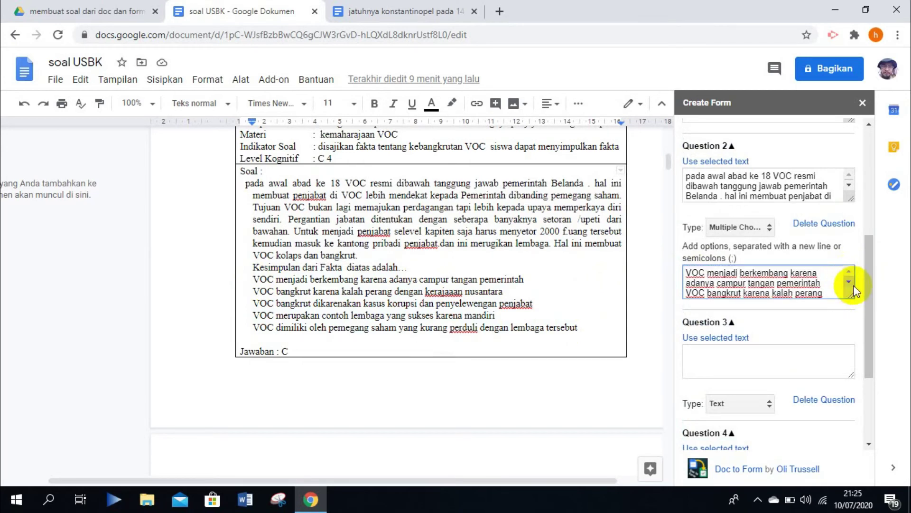
click(851, 282)
click(850, 274)
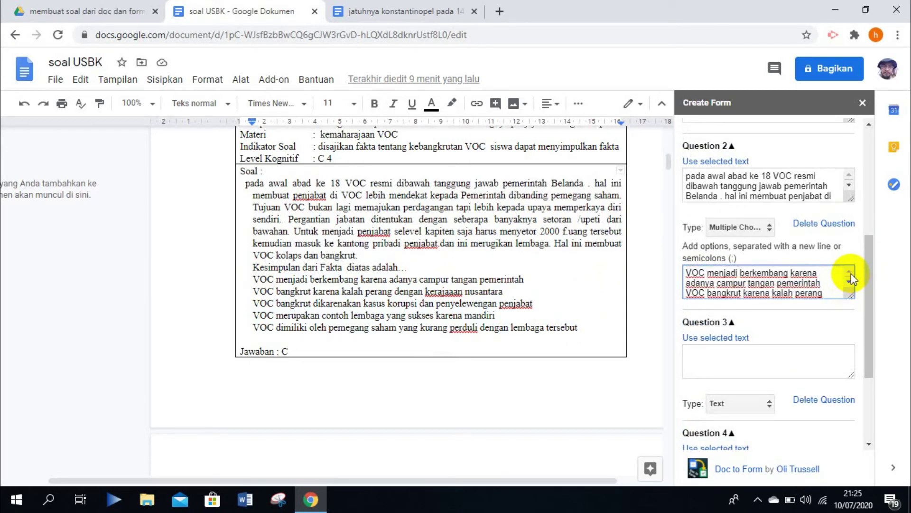
- Add a semicolon after Question 2's first two options, ending in "campur tangan pemerintah" and "kerajaaan nusantara"
click(829, 288)
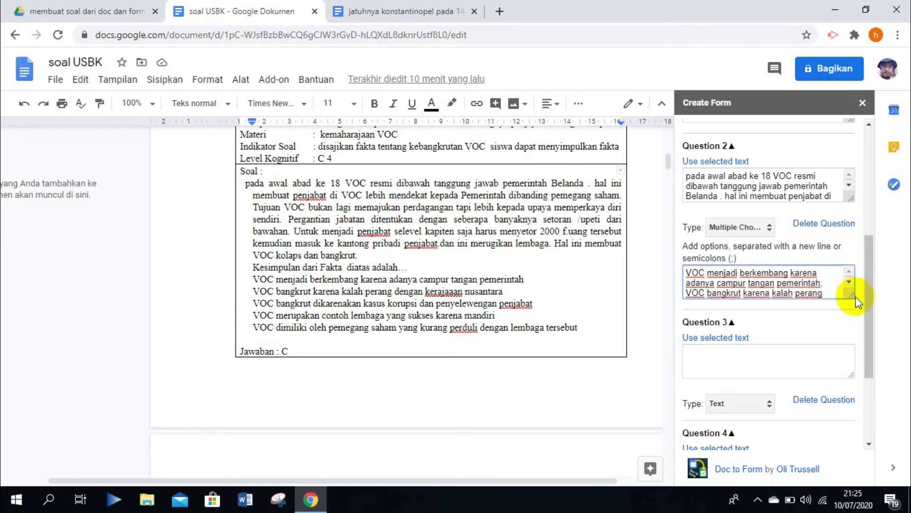
click(849, 283)
click(848, 283)
click(849, 283)
click(849, 283)
click(848, 272)
click(849, 273)
click(850, 272)
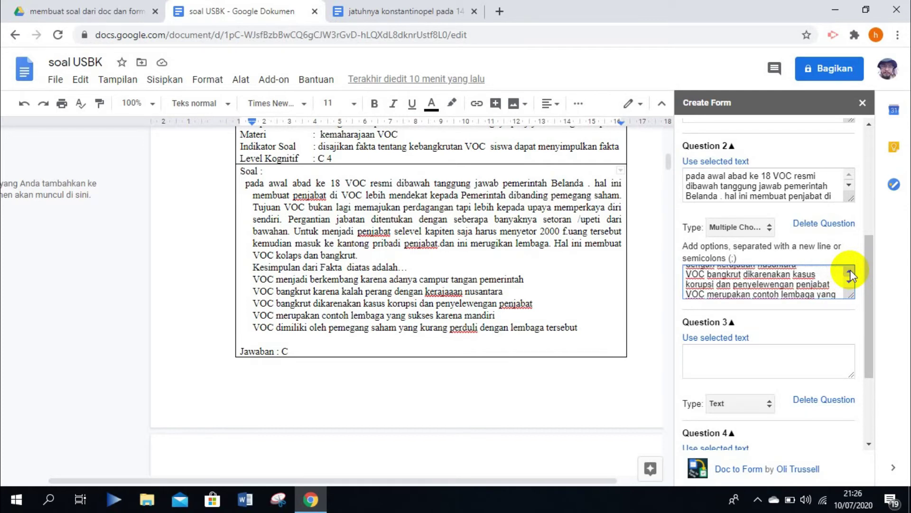
click(849, 273)
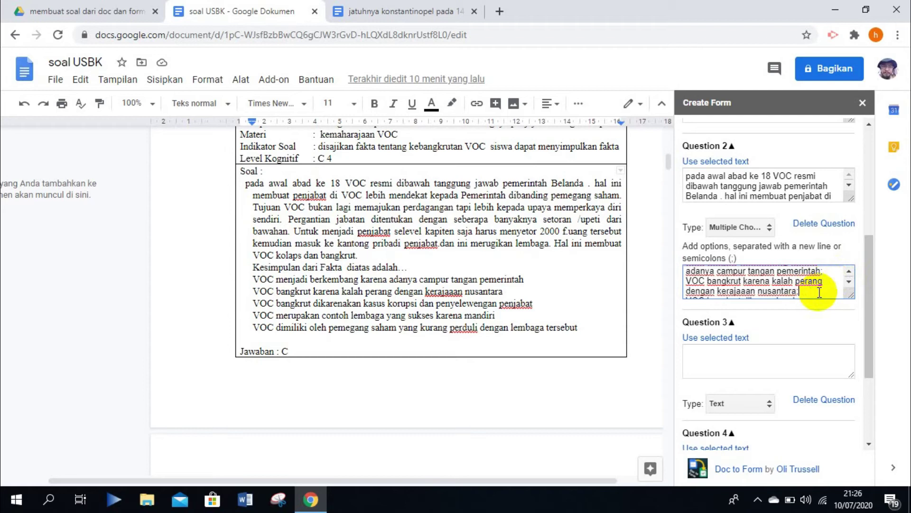
- Enlarge Question 2's options box and end the third, fourth and fifth answers with a semicolon
click(849, 283)
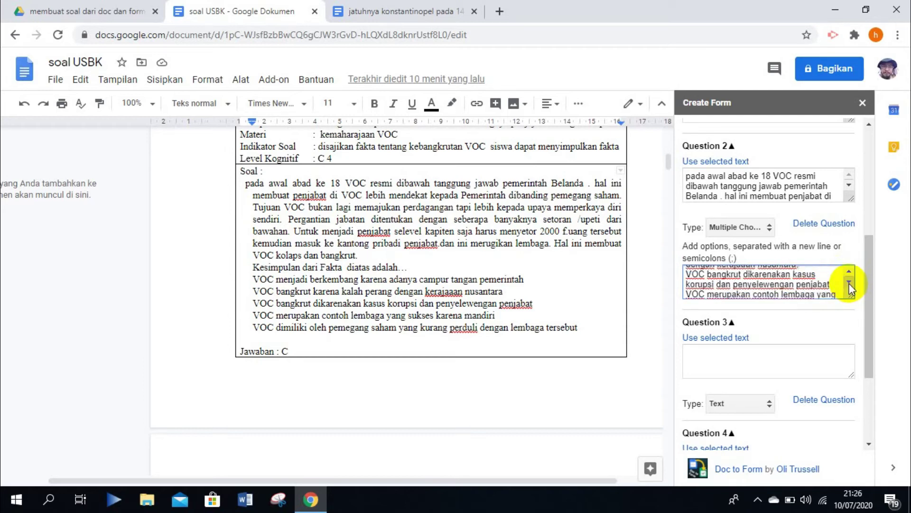
drag(853, 296, 851, 358)
click(784, 317)
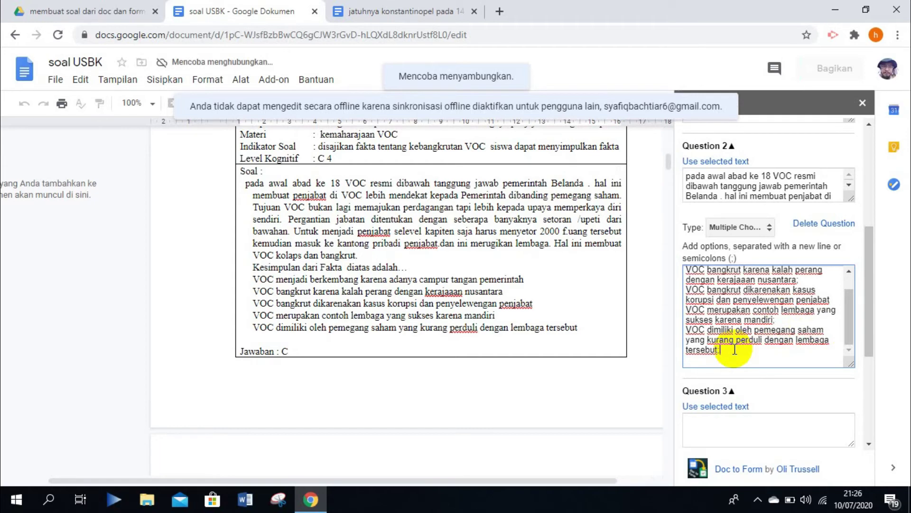
drag(850, 331, 849, 324)
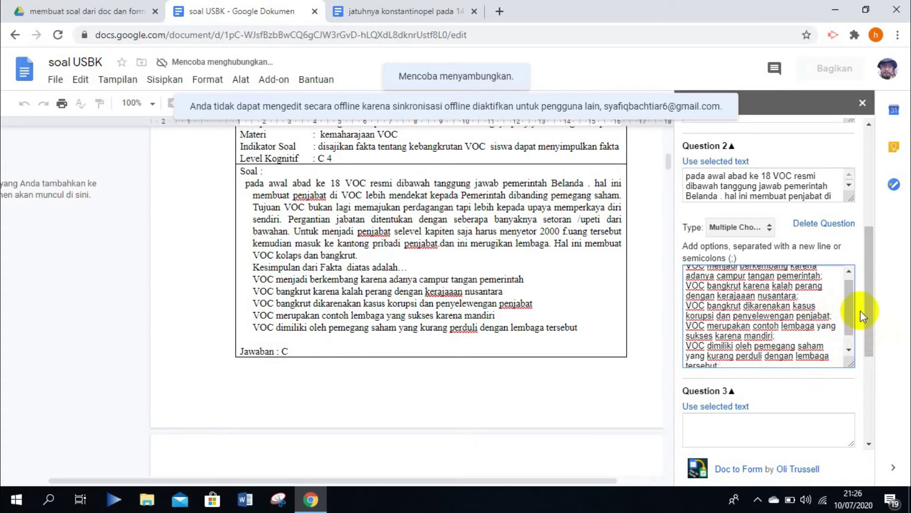
drag(849, 310, 851, 342)
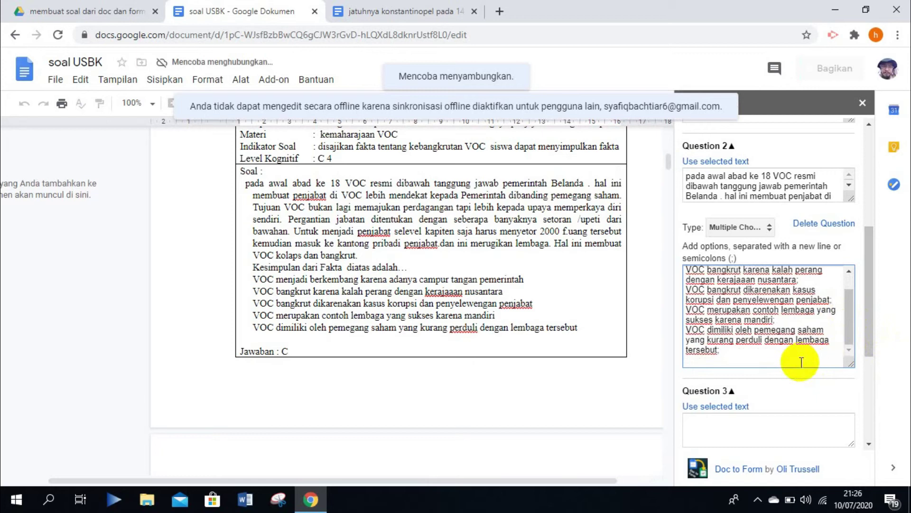
click(830, 300)
- Insert the document's Perang Banjar question, through "terjadinya perang banjar adalah…", into Question 3
drag(873, 301, 868, 335)
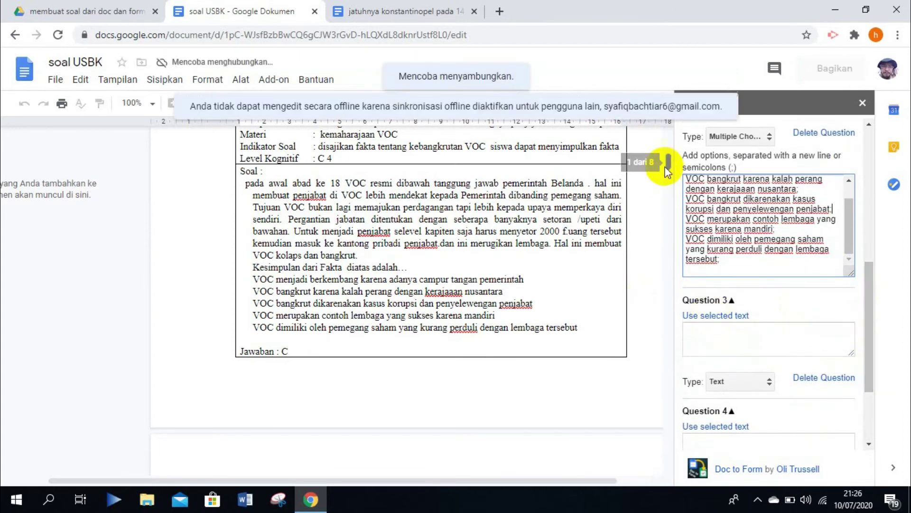
drag(665, 164, 663, 193)
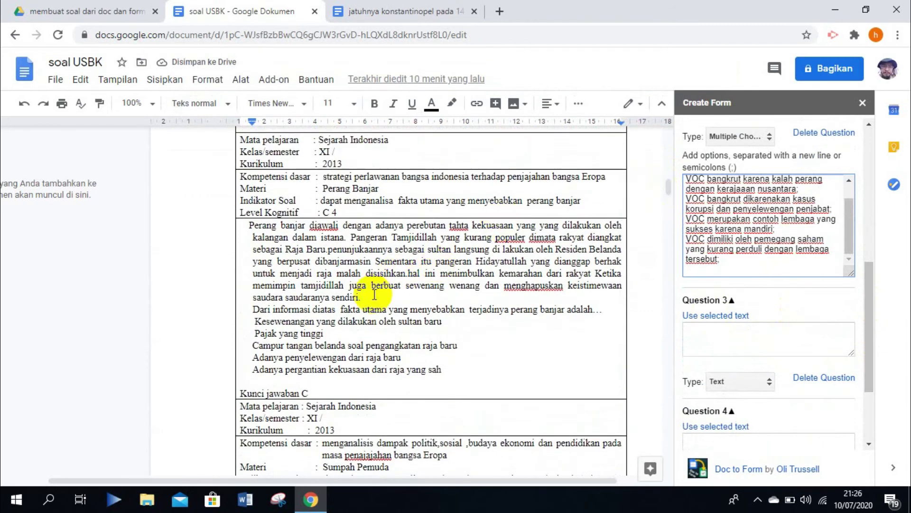
drag(605, 311, 248, 229)
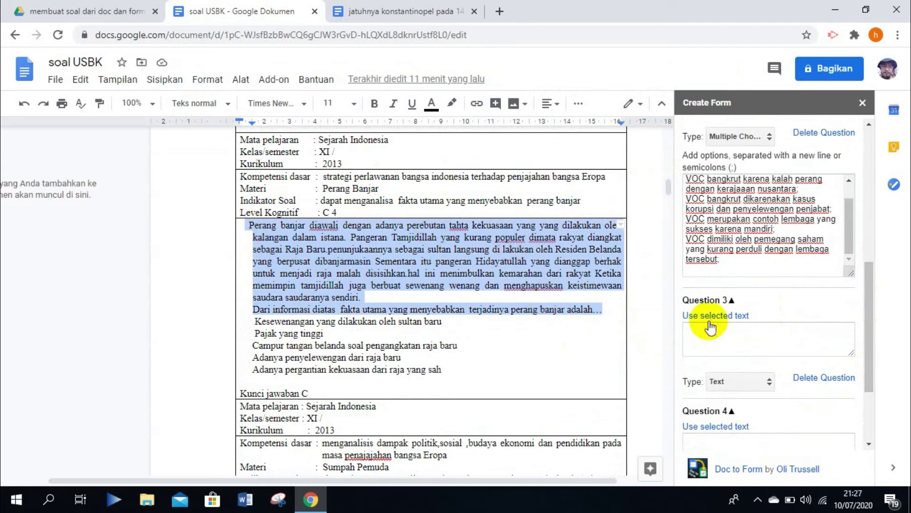
double_click(710, 320)
click(699, 317)
double_click(742, 316)
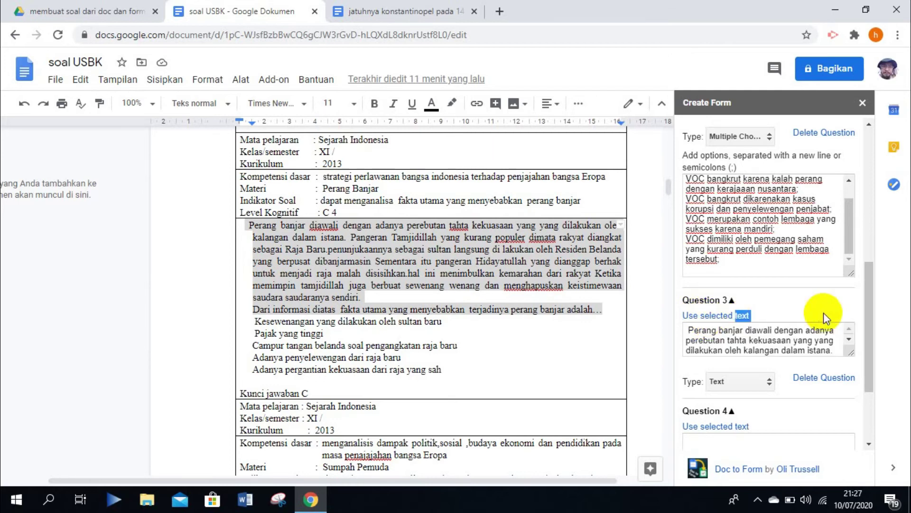
- Choose Text as the answer type of Question 3
drag(873, 300, 872, 322)
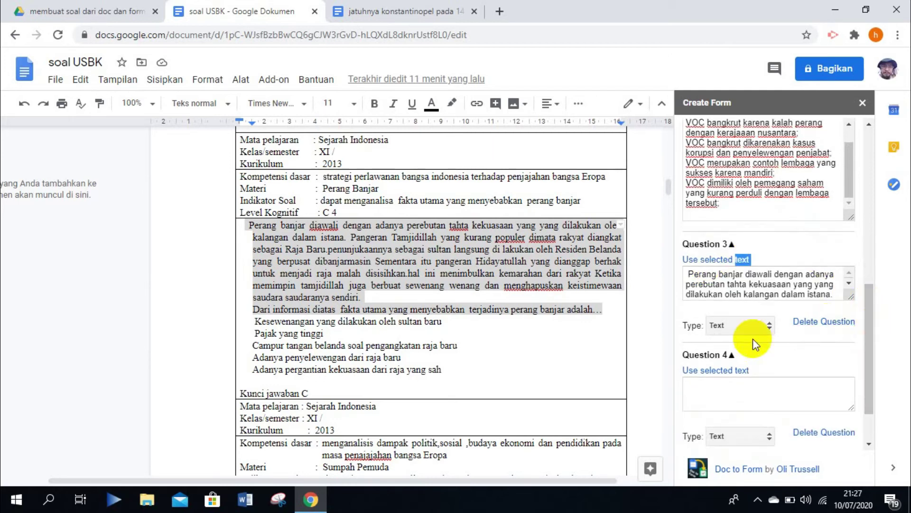
click(769, 329)
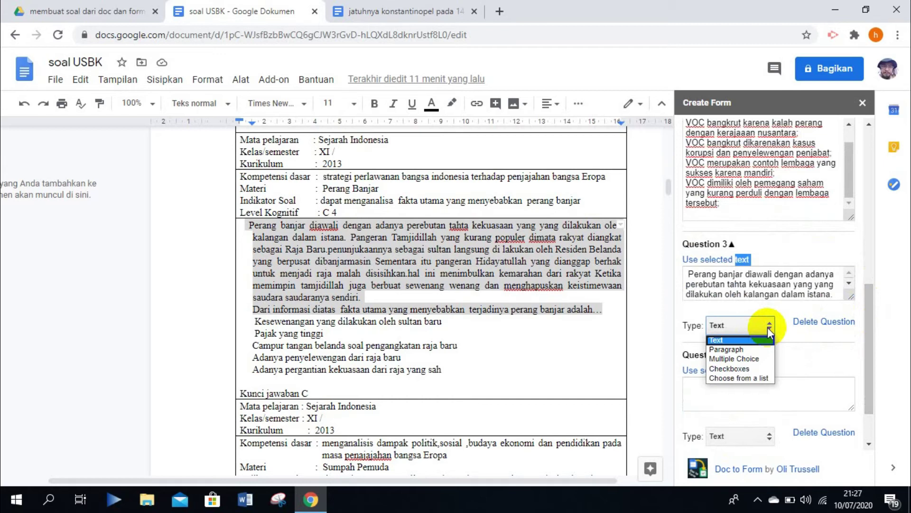
click(716, 340)
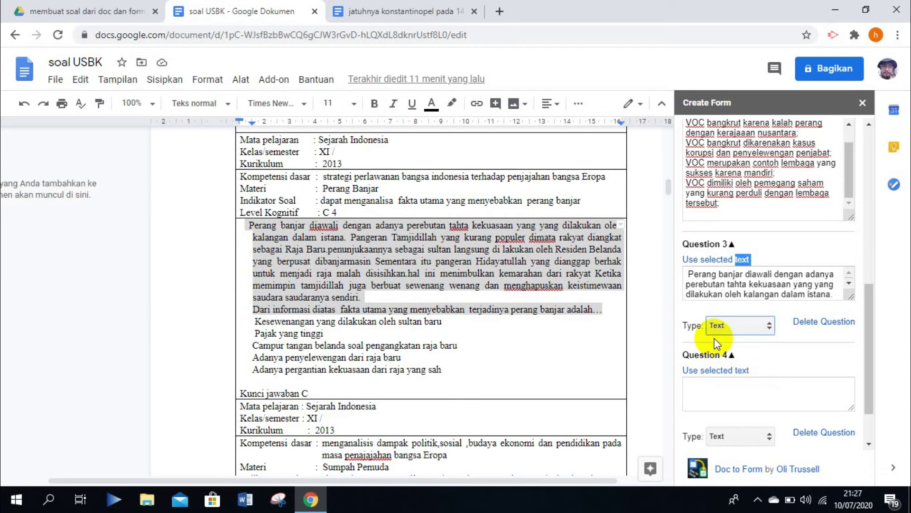
- Insert the document's Sumpah Pemuda question, from "Sumpah Pemuda Indonesia merupakan" through "bangsa Indonesia adalah……..", into Question 4
drag(867, 311, 868, 348)
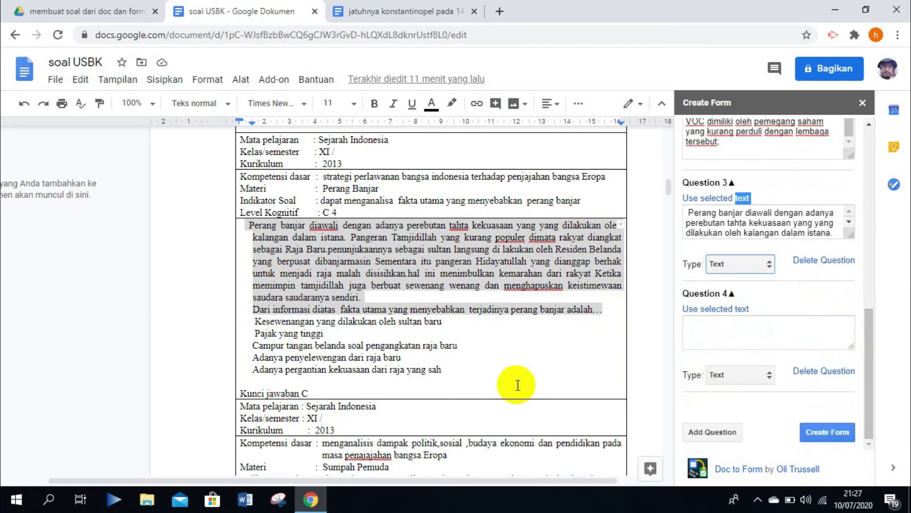
drag(670, 190, 669, 210)
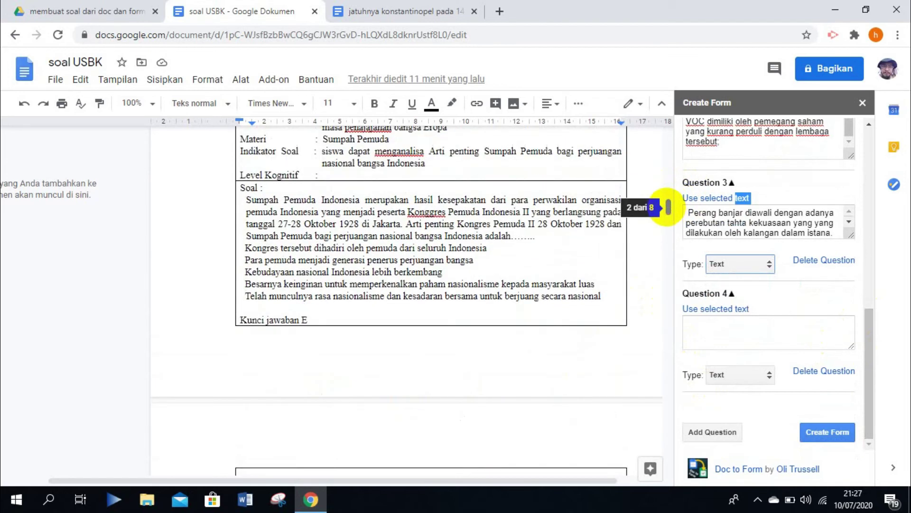
mouse_move(245, 200)
mouse_down()
mouse_move(372, 237)
mouse_move(470, 232)
mouse_move(538, 241)
mouse_up()
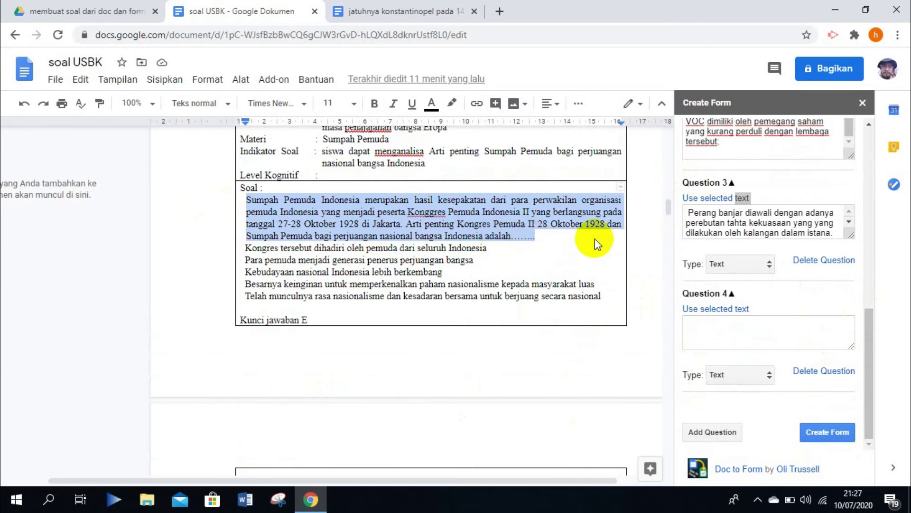
click(720, 309)
triple_click(695, 311)
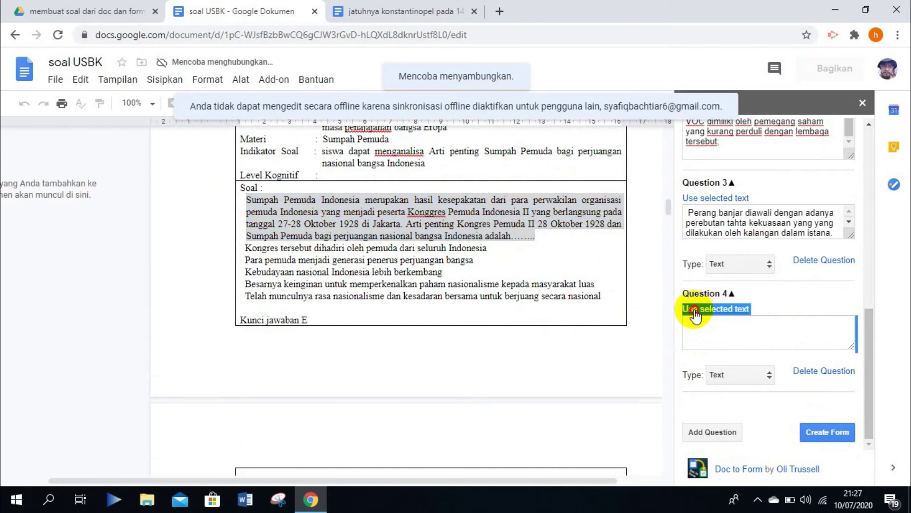
triple_click(695, 311)
click(693, 325)
double_click(692, 309)
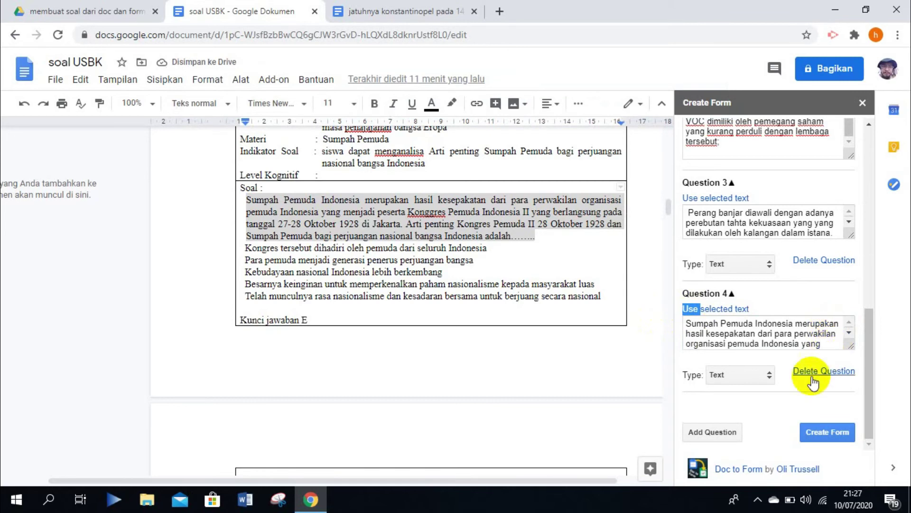
- Create the form from the prepared questions and open it in the form editor to look through its contents
click(872, 344)
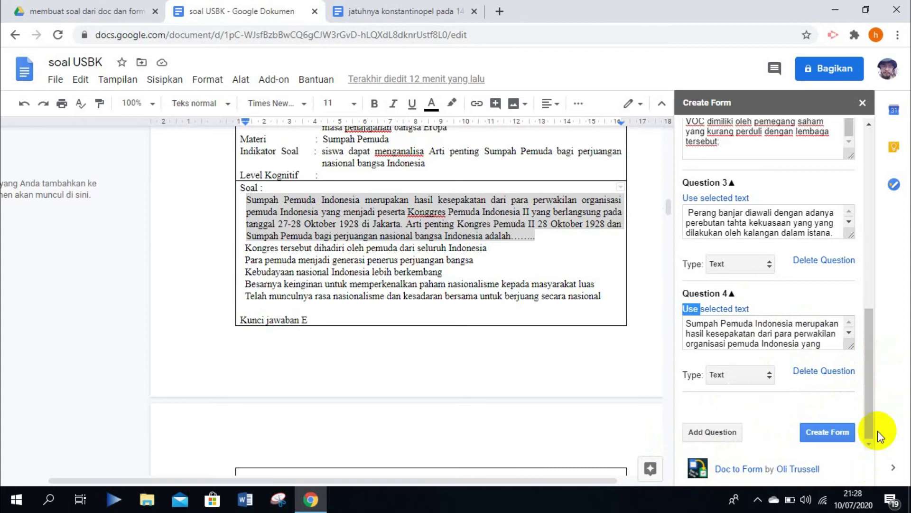
click(838, 439)
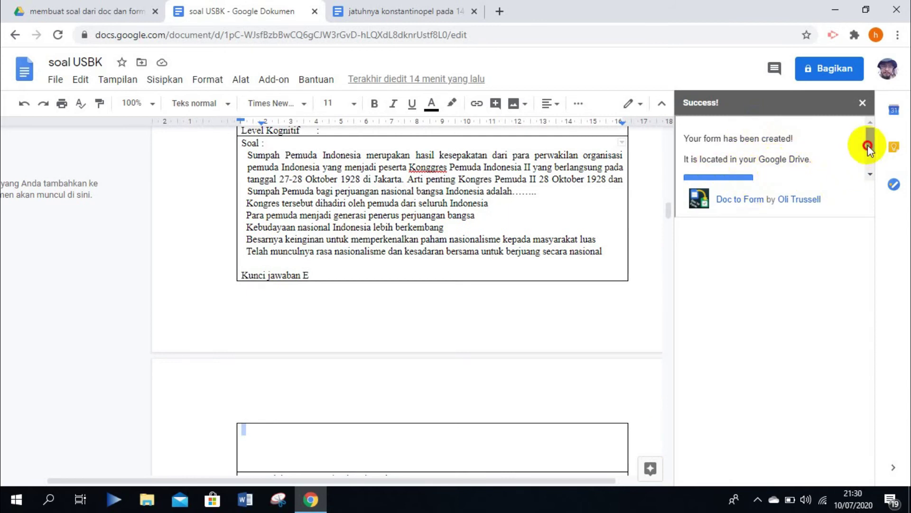
drag(868, 144, 870, 158)
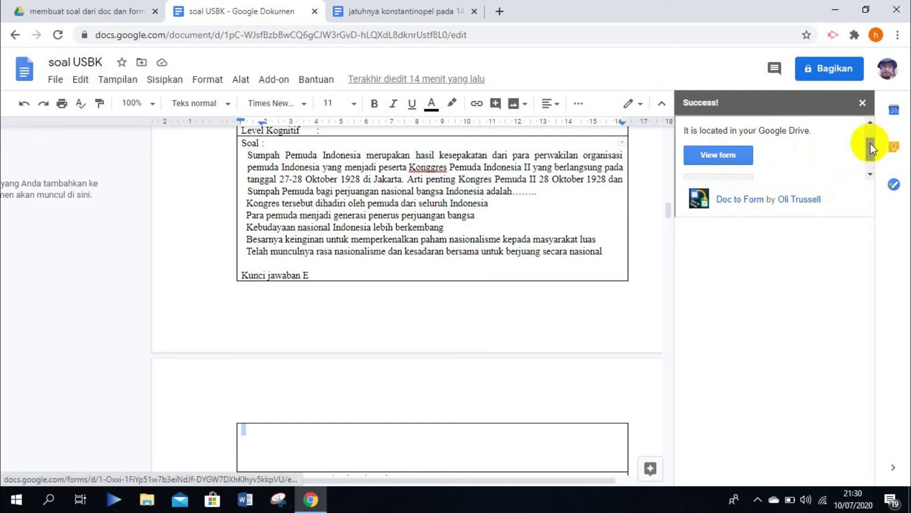
click(870, 175)
click(870, 176)
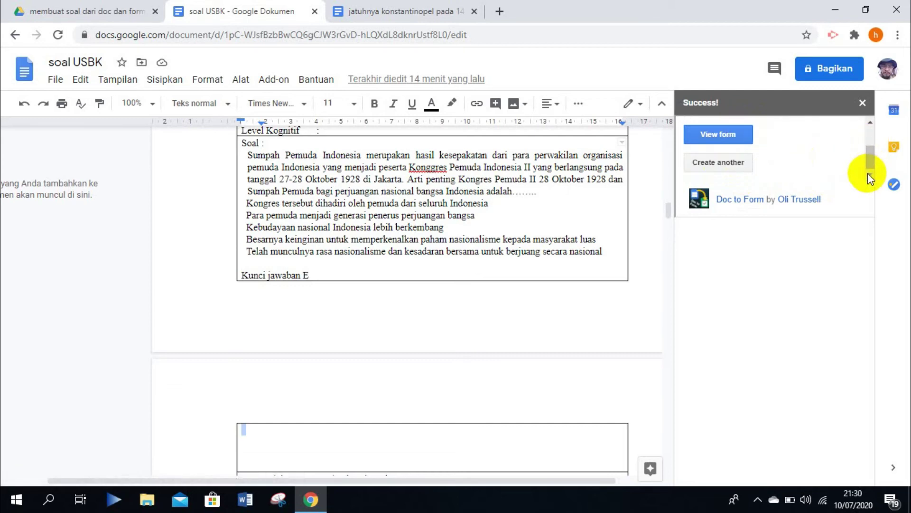
click(867, 136)
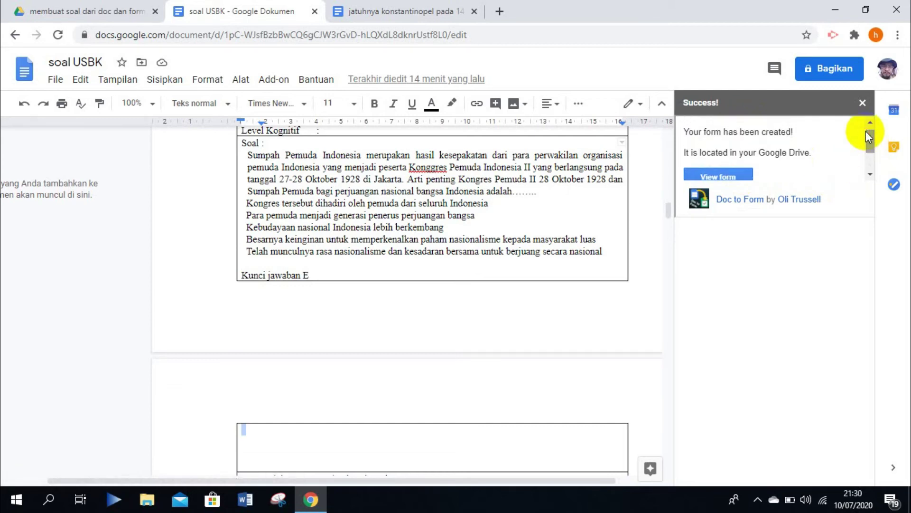
drag(867, 132, 866, 136)
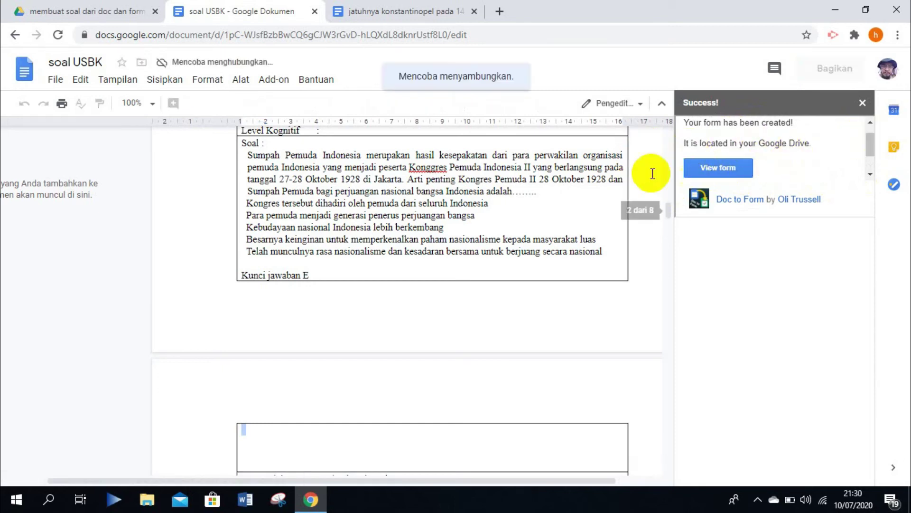
click(712, 170)
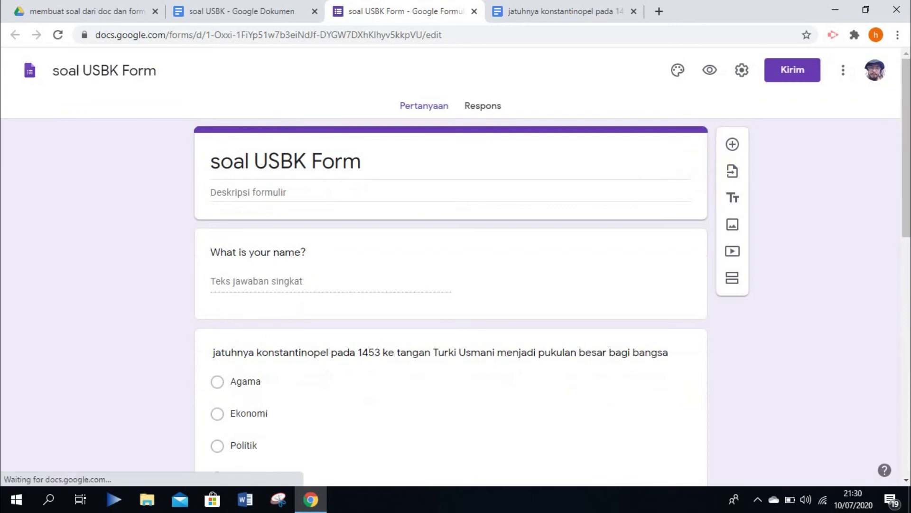
drag(910, 67, 909, 354)
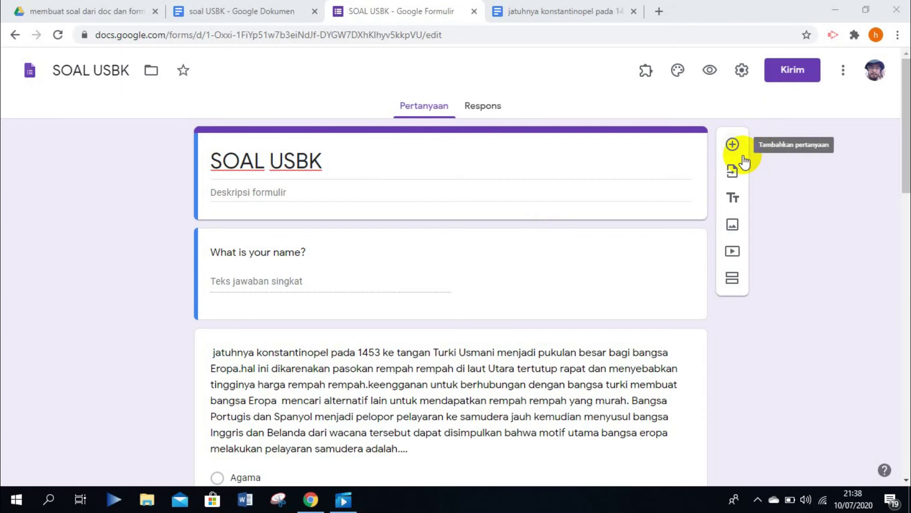
- Preview the SOAL USBK form, review its questions and answer options, and return to the editor with the preview closed
click(711, 72)
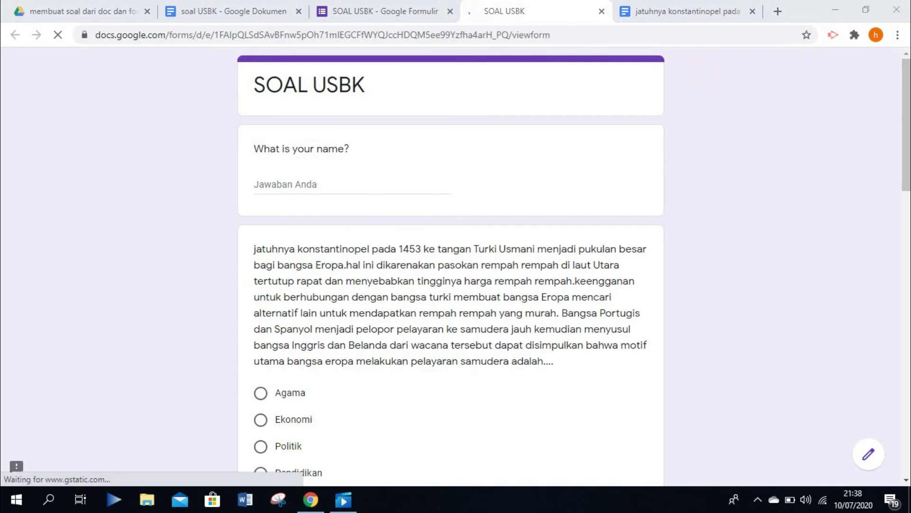
drag(906, 91, 900, 187)
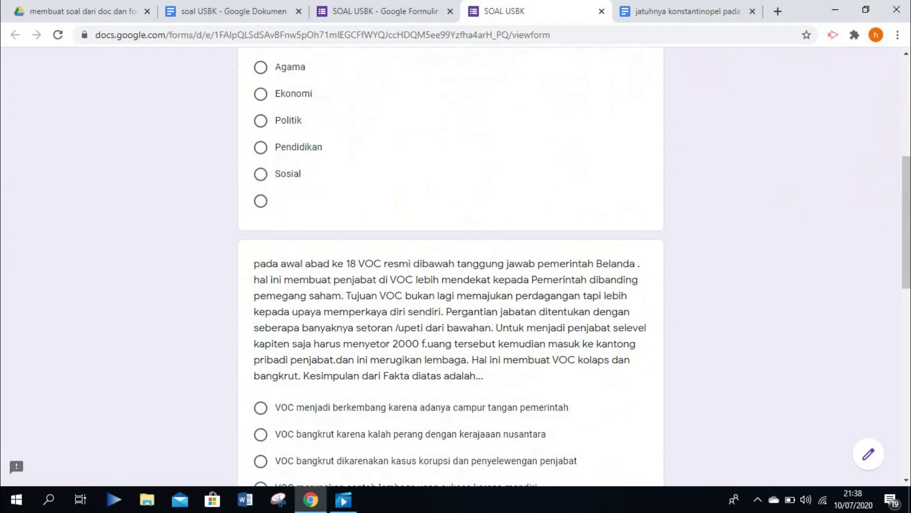
click(900, 216)
drag(900, 160, 904, 73)
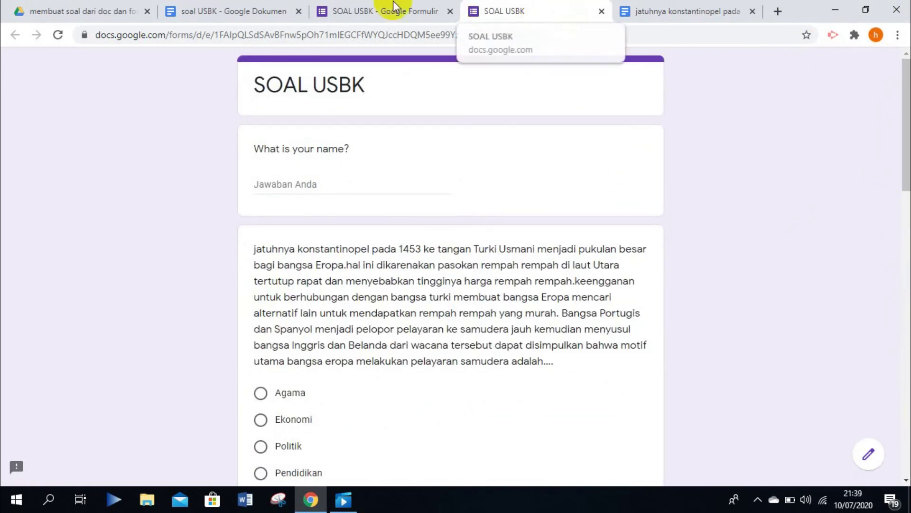
click(375, 12)
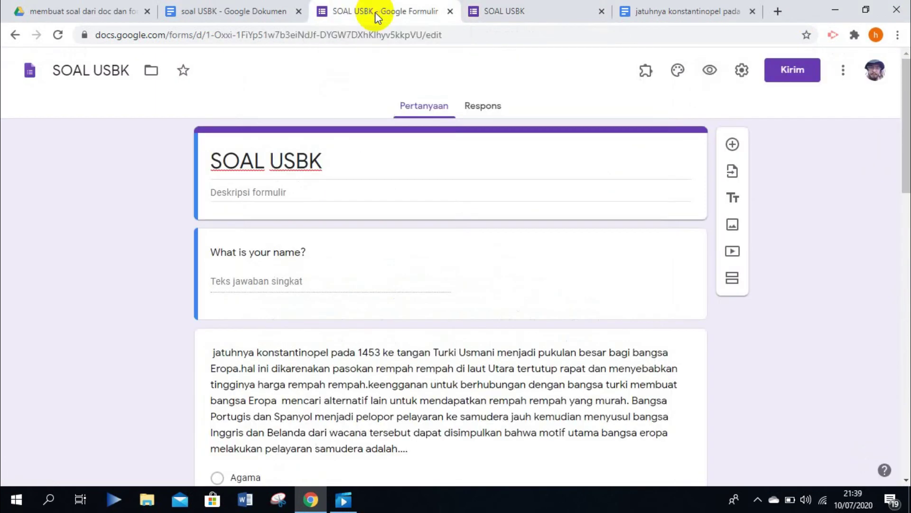
click(605, 14)
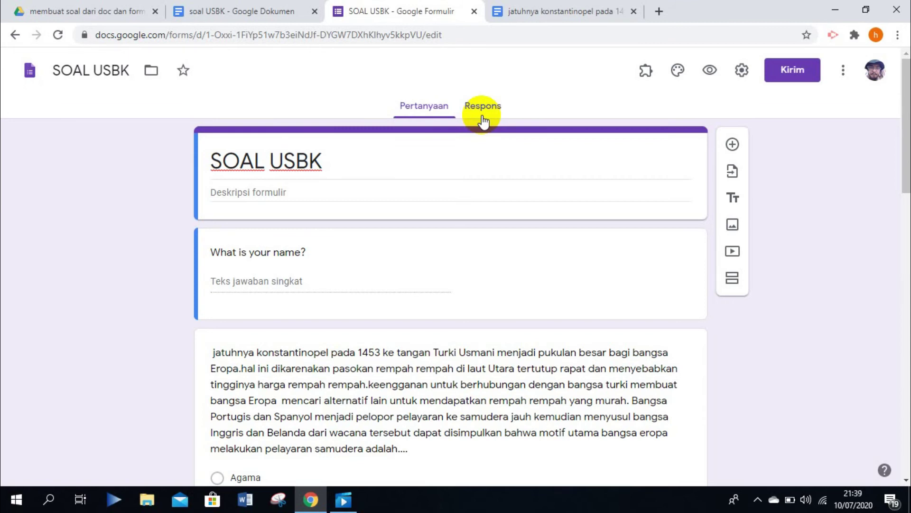
- In the form settings, enable Kumpulkan alamat email, Batasi ke 1 tanggapan and Acak urutan pertanyaan
click(740, 70)
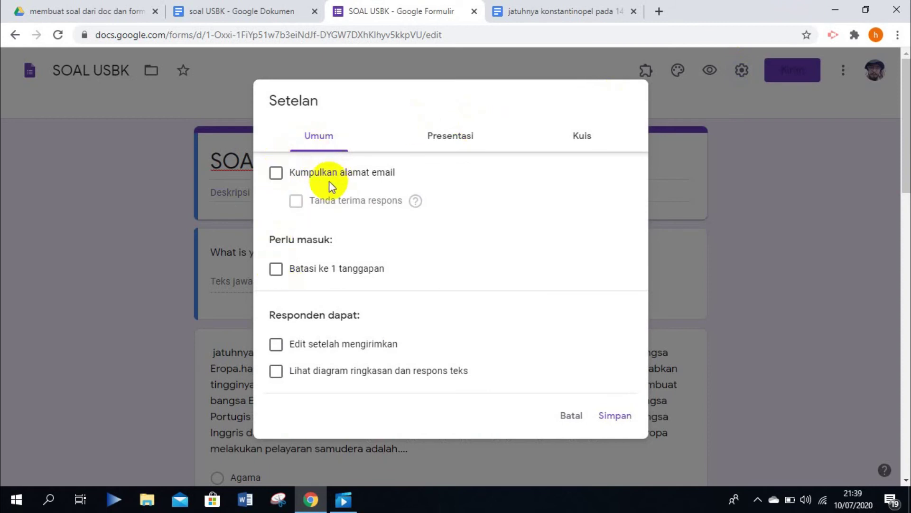
click(276, 177)
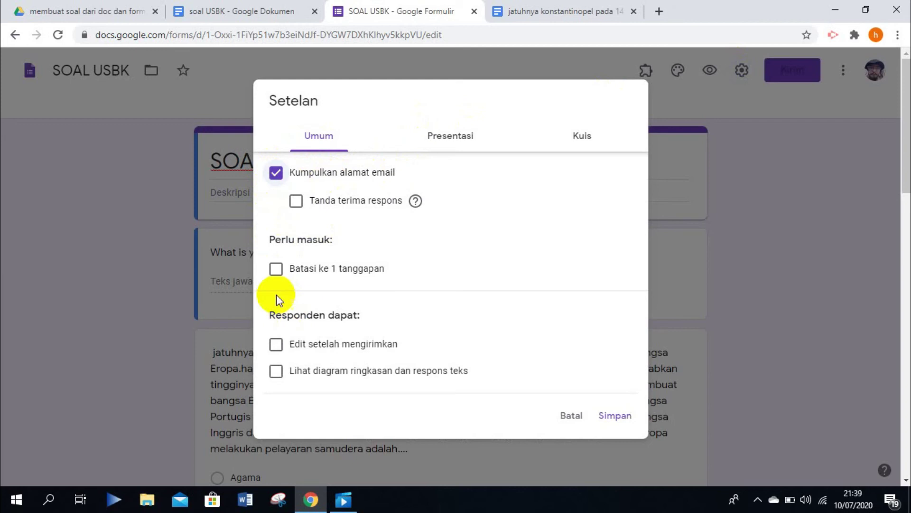
click(276, 269)
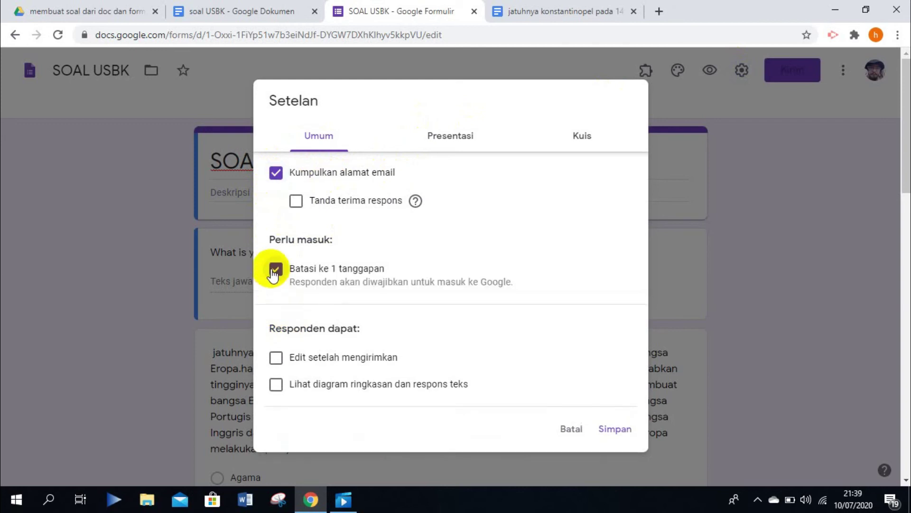
click(446, 144)
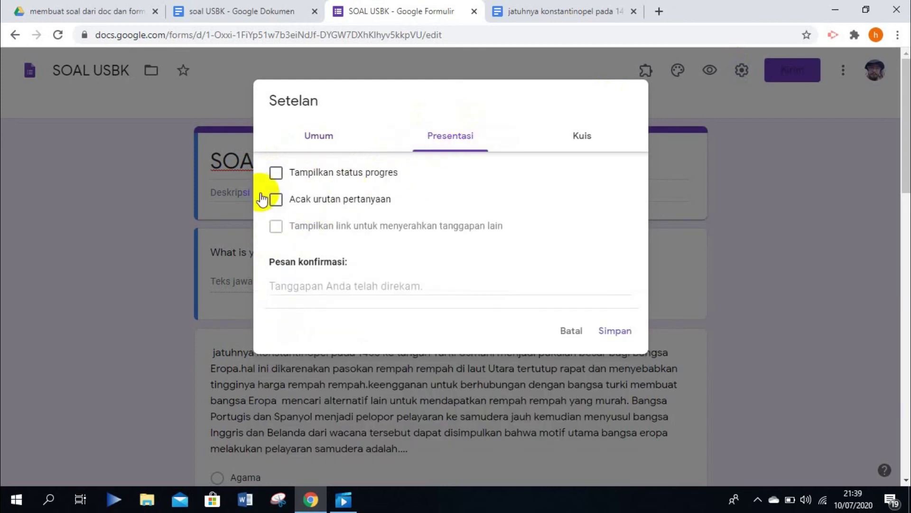
click(276, 200)
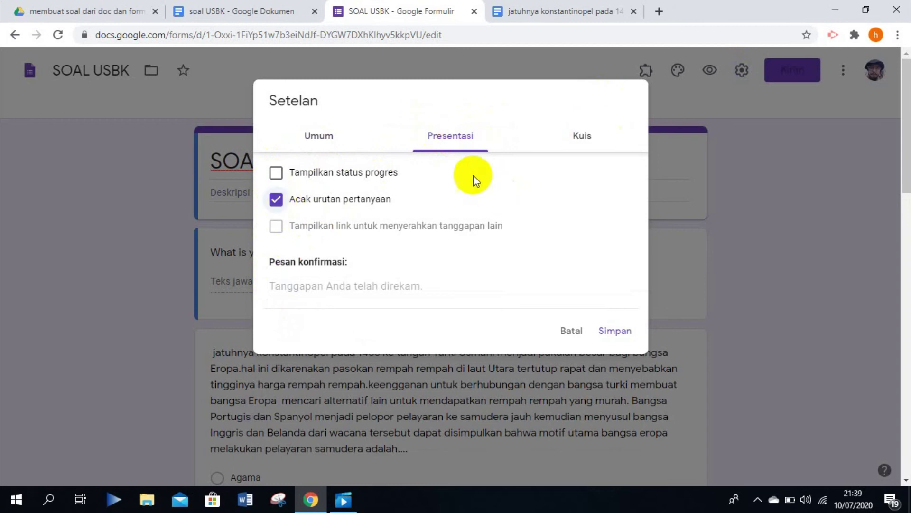
- Make the form a quiz, disable Pertanyaan tak terjawab and Jawaban yang benar for respondents, and save the settings
click(586, 144)
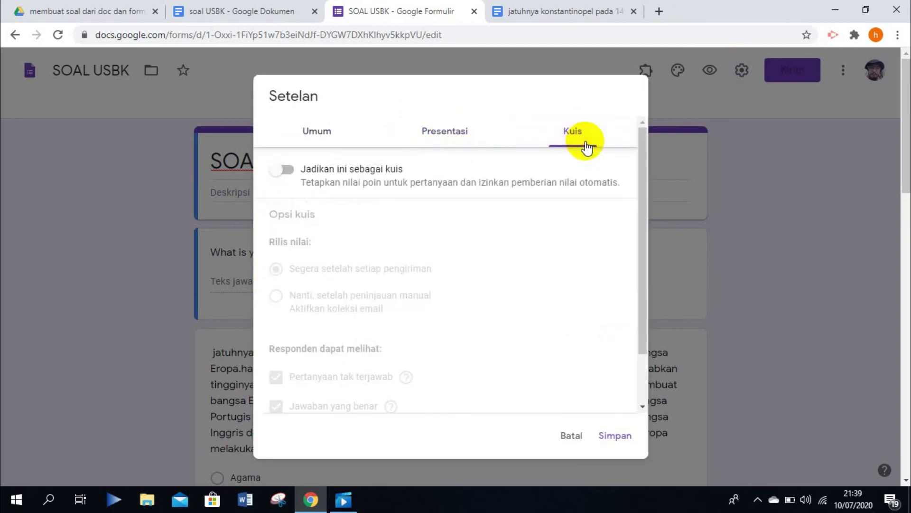
click(291, 171)
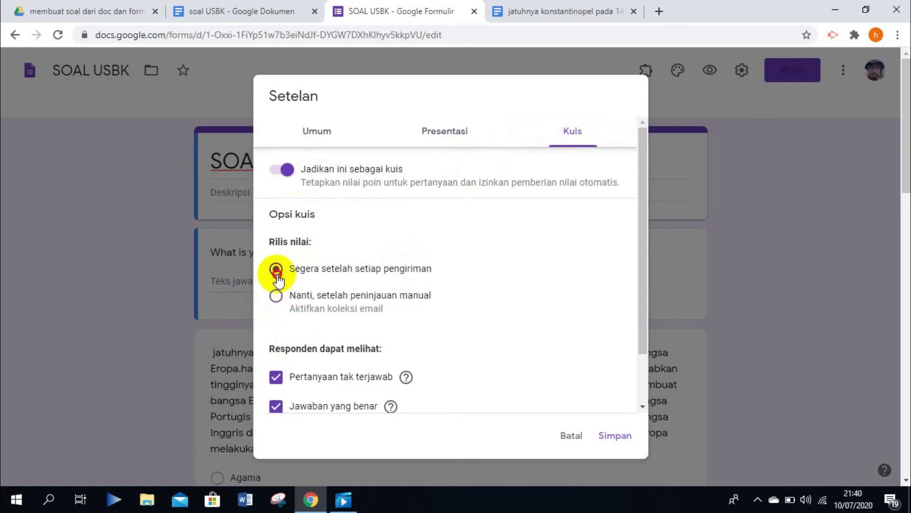
click(276, 379)
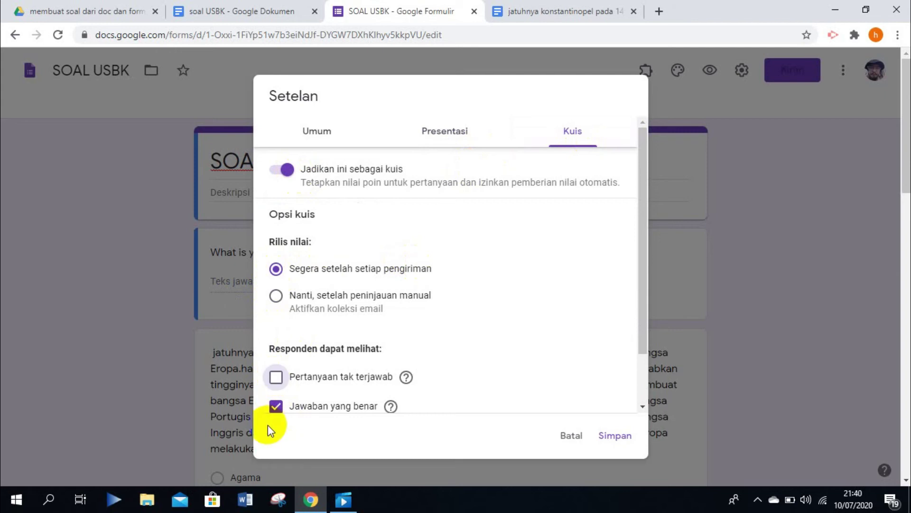
click(275, 407)
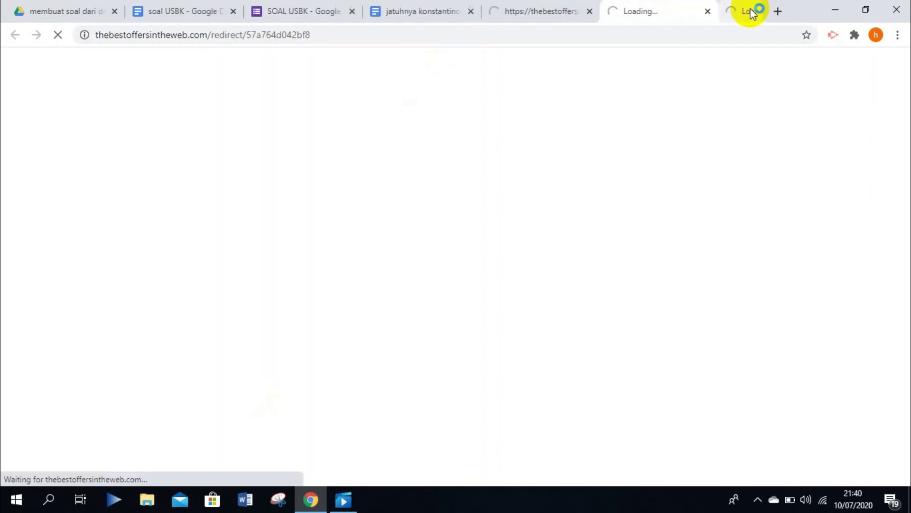
click(358, 10)
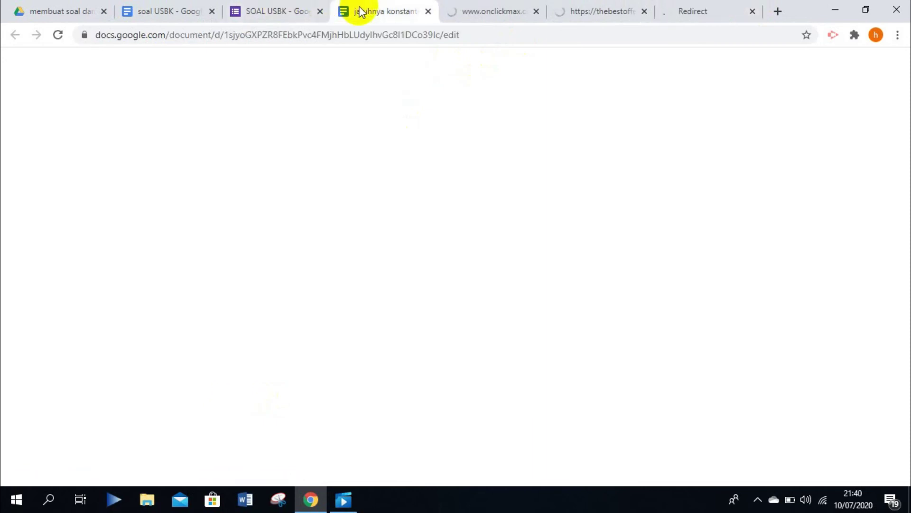
click(261, 17)
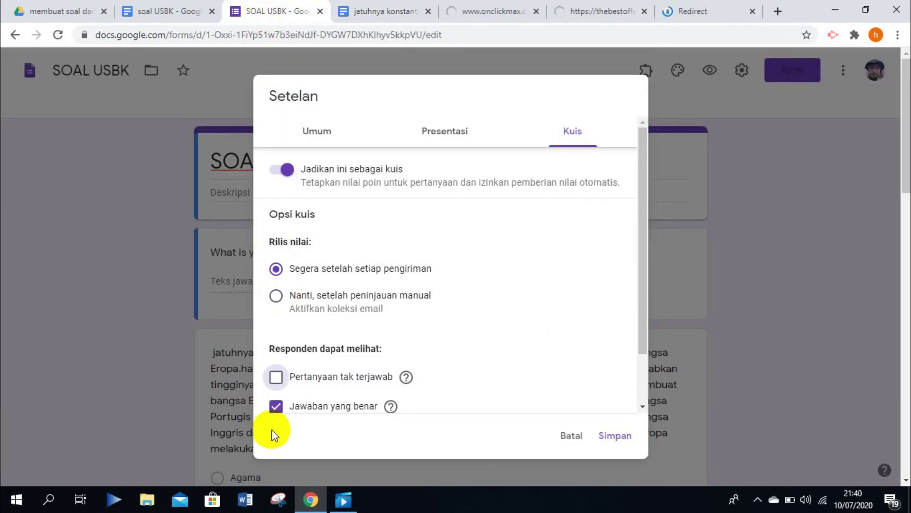
click(276, 407)
click(607, 437)
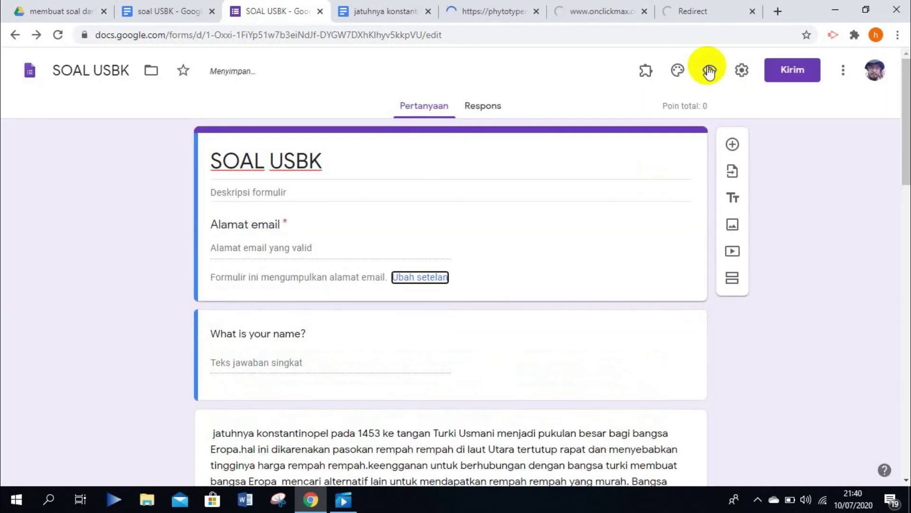
- Close the unwanted advertising pages opened in the browser, keeping the form editor and documents open
click(751, 14)
click(751, 13)
click(750, 12)
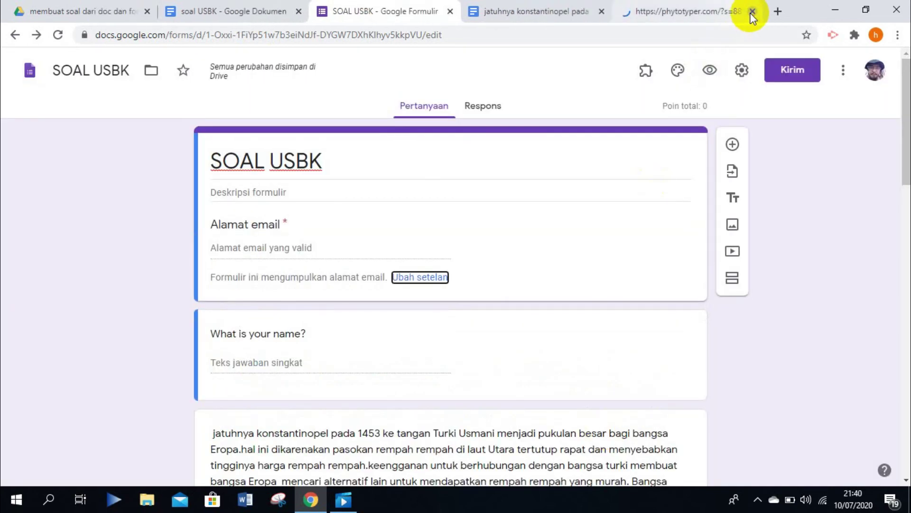
click(750, 12)
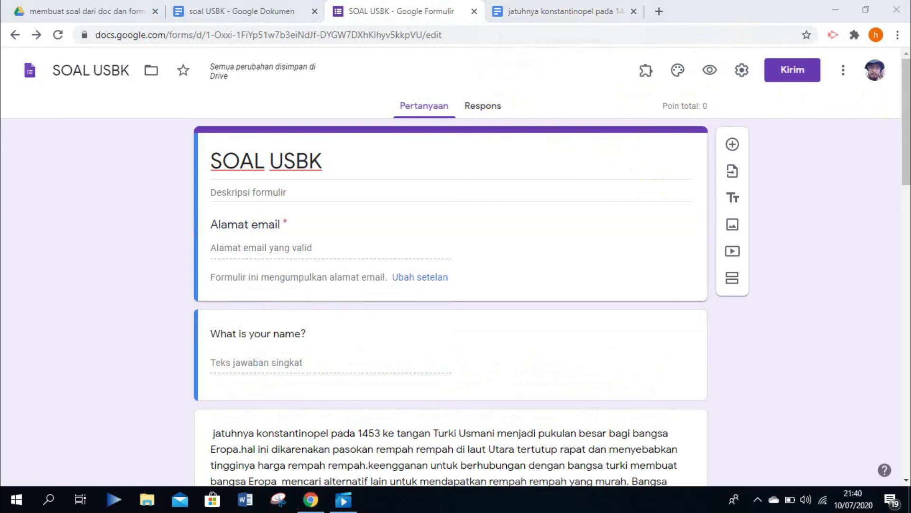
- Remove the blank option after Sosial from the Konstantinopel question and make the question required
drag(907, 124, 906, 285)
click(490, 275)
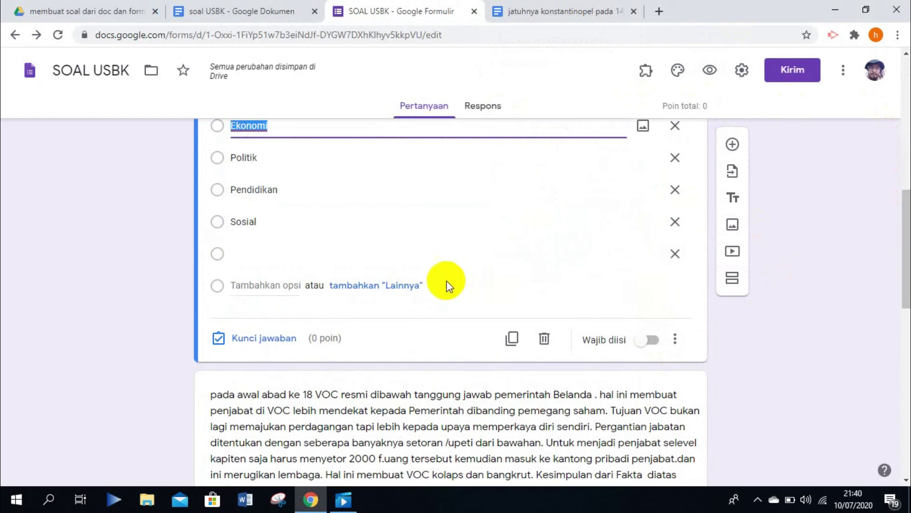
click(675, 254)
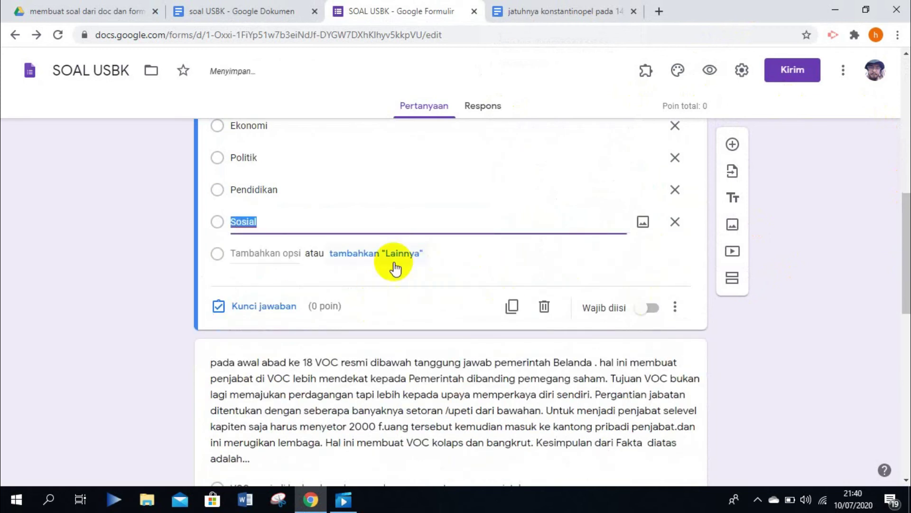
click(647, 309)
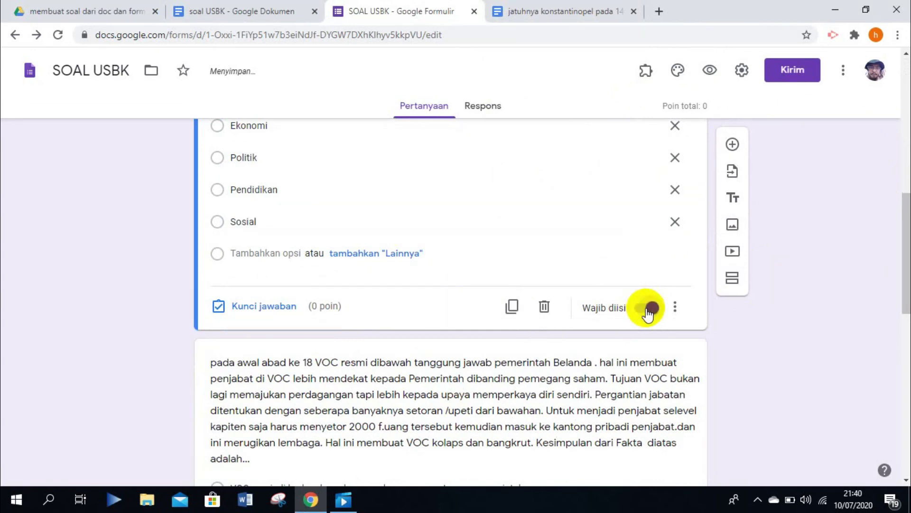
- In the Konstantinopel question's answer key, set 25 points and mark Ekonomi as the correct answer
click(218, 306)
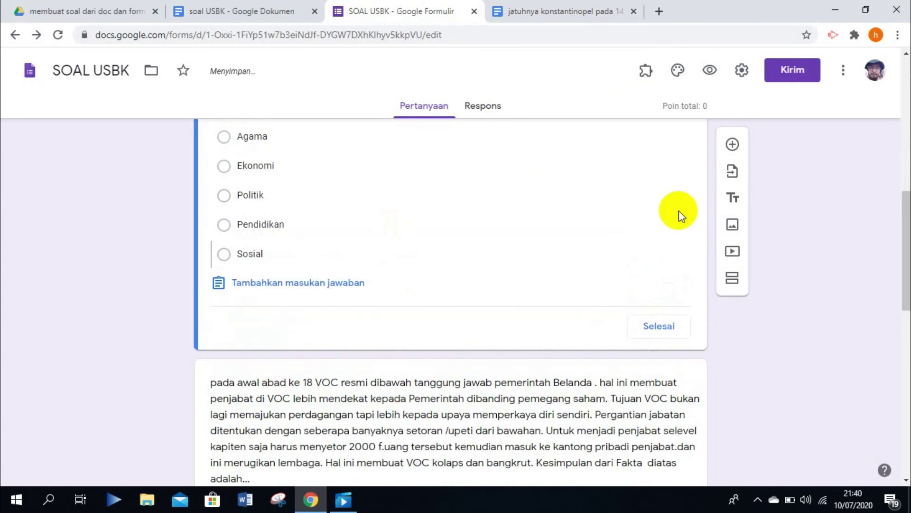
drag(905, 203, 906, 150)
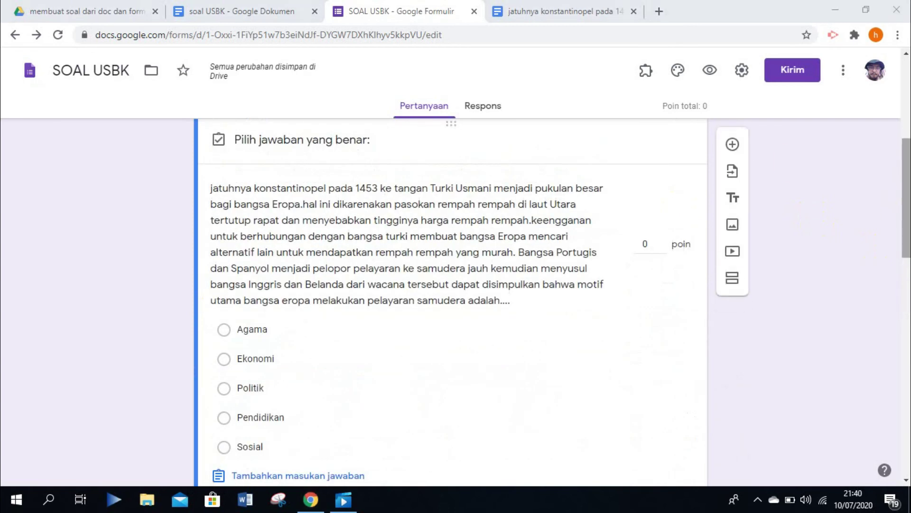
click(649, 236)
click(649, 237)
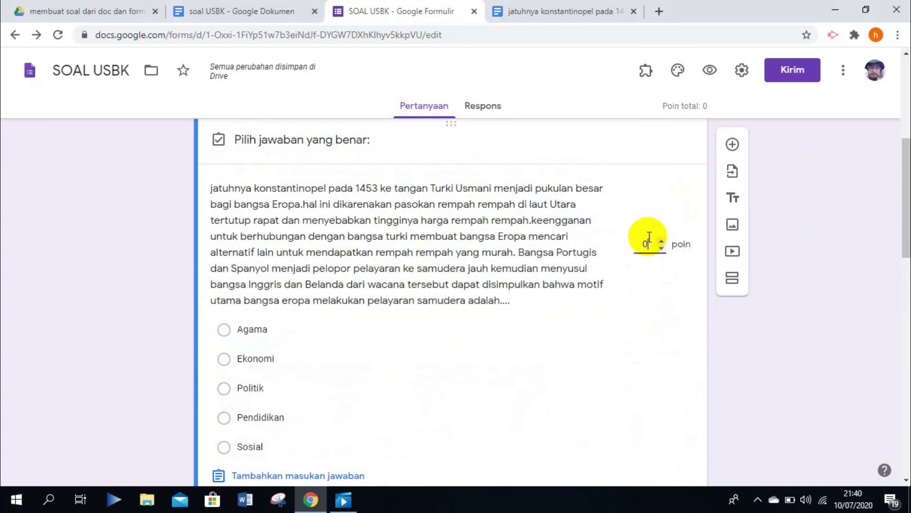
drag(648, 237, 641, 237)
text(2)
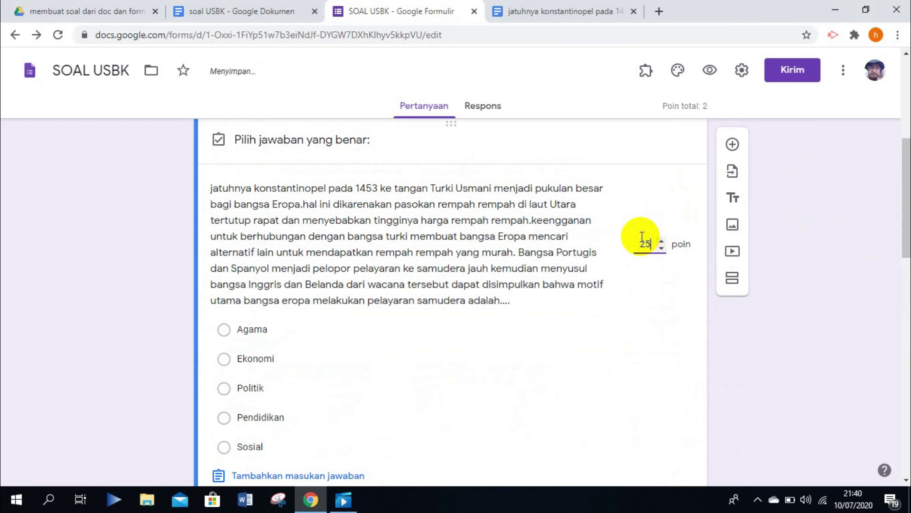
text(5)
drag(907, 224, 908, 248)
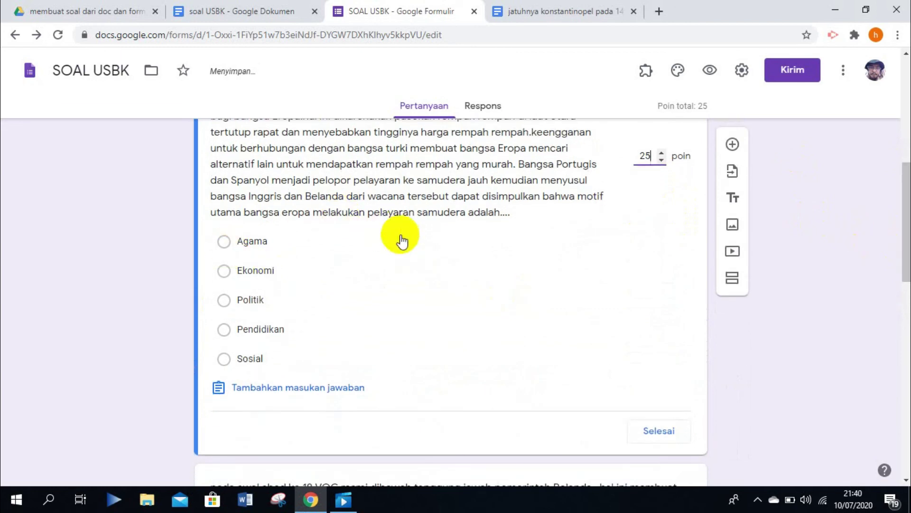
click(223, 271)
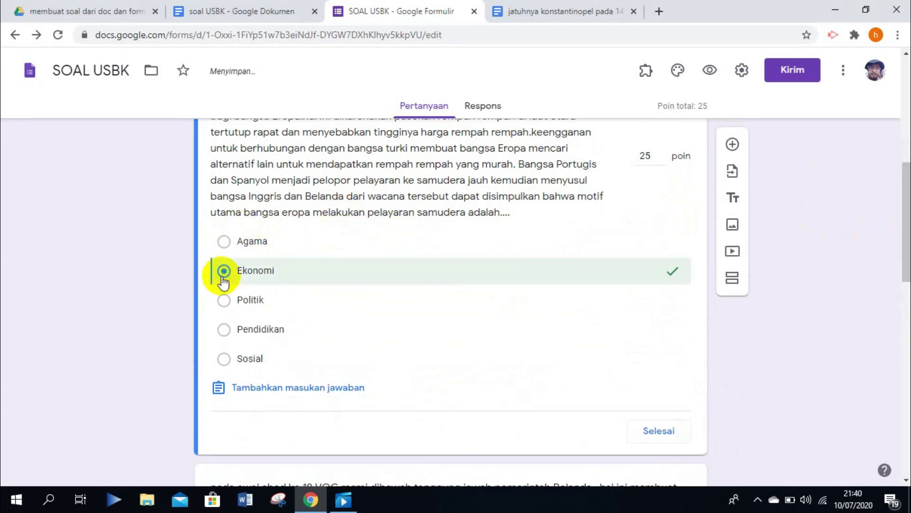
- Remove the blank last option from the VOC question and make the question required
drag(908, 219, 908, 310)
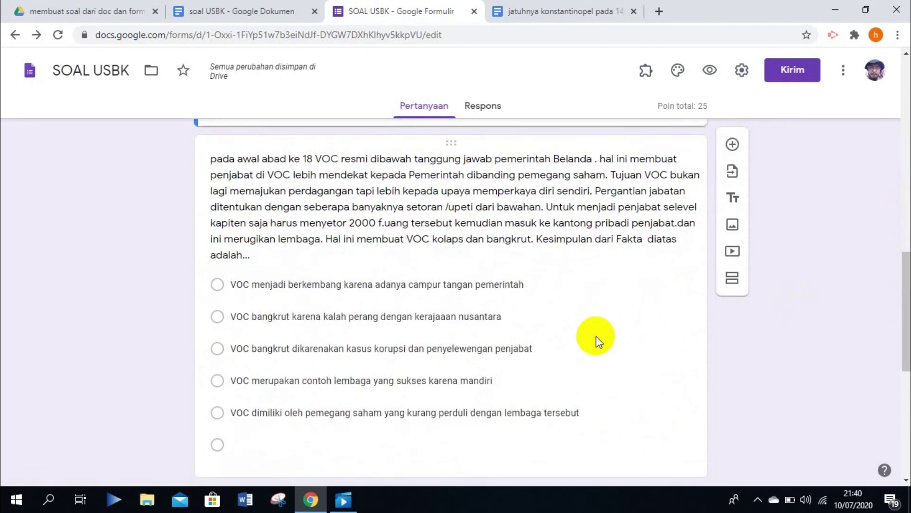
click(593, 345)
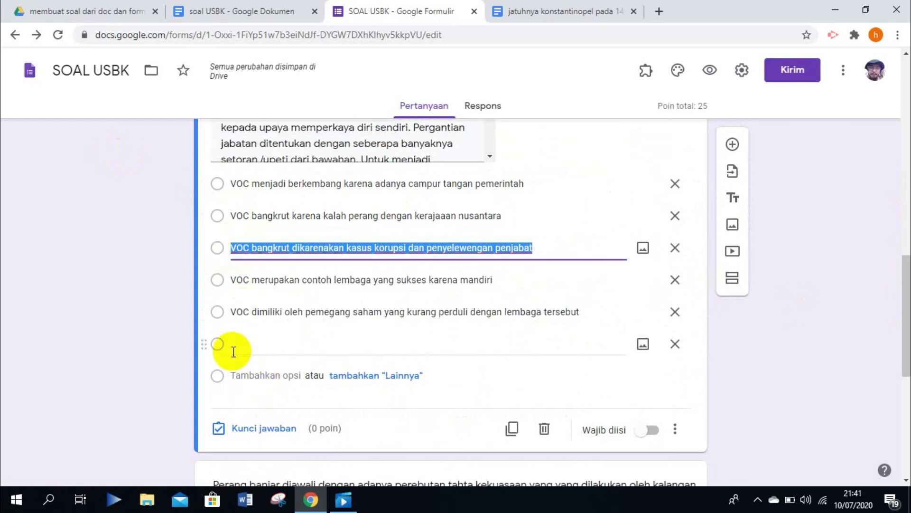
right_click(675, 346)
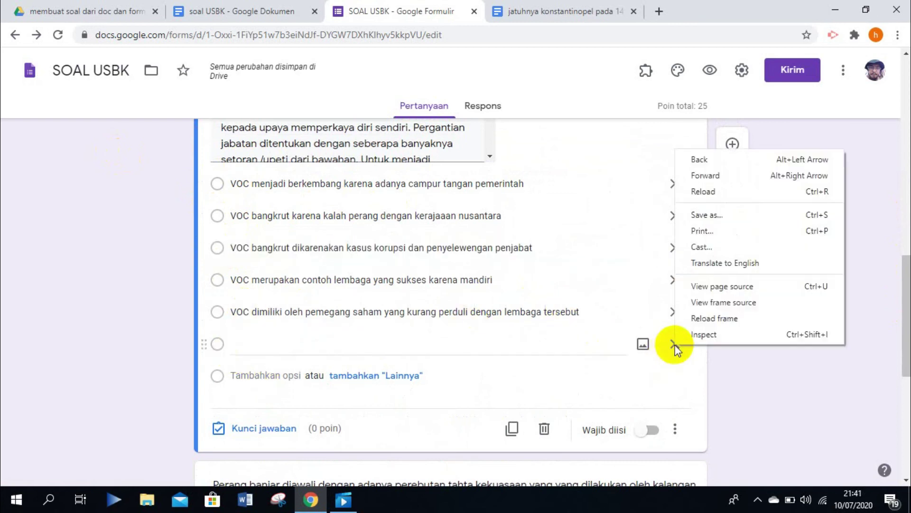
click(675, 345)
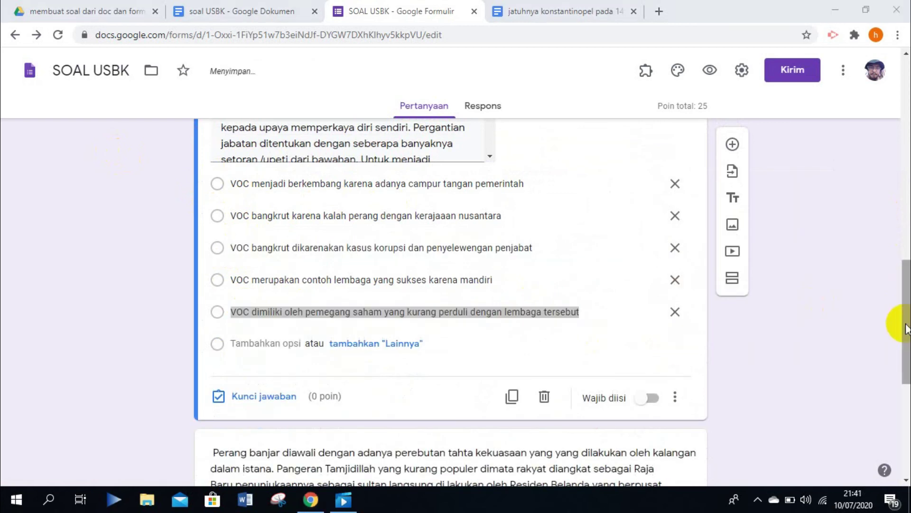
drag(906, 321, 906, 363)
click(647, 257)
- Set the VOC question's score to 25 points in its answer key and finish the key
click(230, 254)
drag(652, 267, 633, 264)
text(25)
drag(906, 271, 903, 336)
click(660, 310)
- Make the Perang Banjar short-answer question required
drag(905, 227, 905, 243)
click(665, 194)
drag(902, 187, 904, 209)
click(659, 290)
click(666, 340)
drag(903, 266, 903, 433)
click(675, 321)
click(744, 438)
click(646, 246)
click(675, 273)
click(655, 275)
click(675, 271)
- Set the Perang Banjar question's score to 25 points in its answer key and finish the key
click(224, 275)
drag(651, 174, 634, 197)
text(25)
click(659, 378)
- Open the Sumpah Pemuda question's answer key and set its score to 25 points
drag(906, 332, 904, 396)
click(389, 389)
click(223, 419)
text(25)
scroll(511, 395, down, 2)
click(266, 309)
text(merupakan tanda bahwa bangs)
key(alt+f)
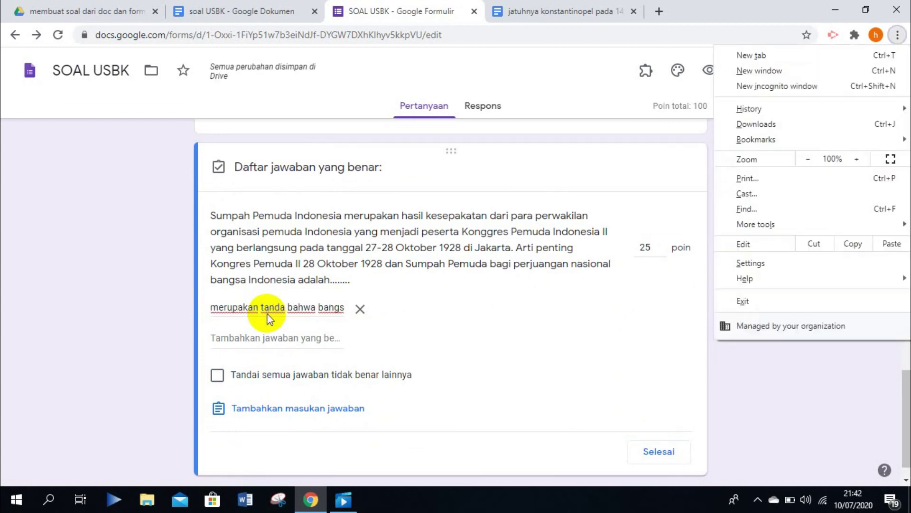
click(360, 310)
- Enter "merupakan komitmen pemuda" as the Sumpah Pemuda question's correct answer and finish the answer key
click(336, 311)
text(merupakan komitmen pemuda)
click(659, 451)
- Add "campur tangan belanda terhadap kekuasaan" as the correct answer in the Perang Banjar question's answer key
scroll(838, 382, up, 5)
click(503, 371)
click(298, 409)
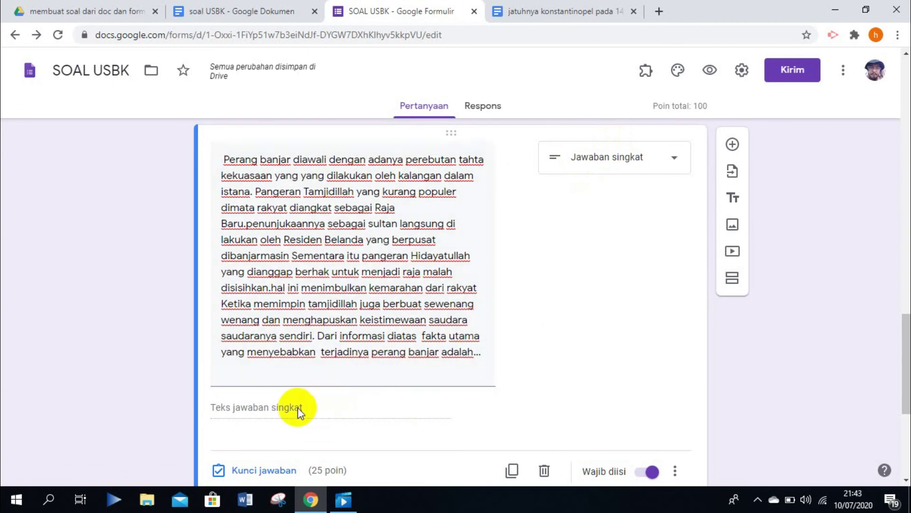
click(263, 470)
click(284, 351)
text(camput)
key(BackSpace)
text(r tangan belanda terhadap keku)
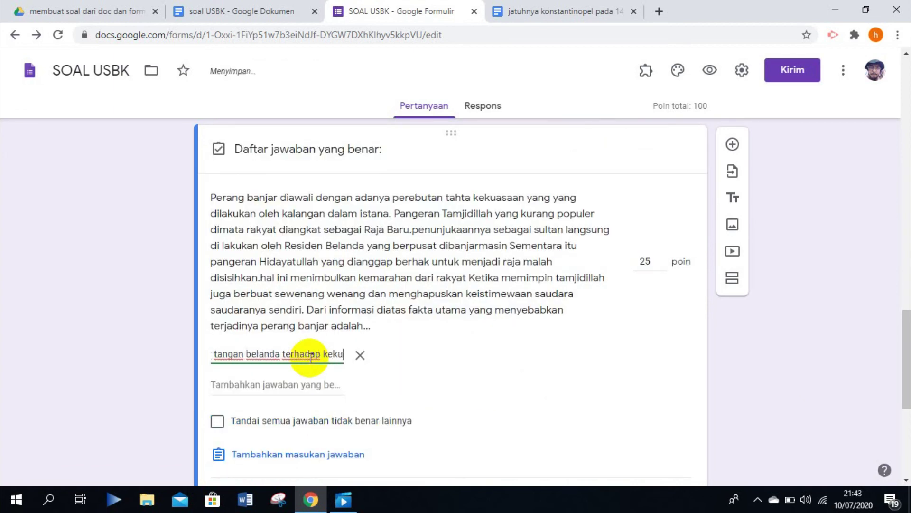
text(asaan)
click(659, 439)
drag(906, 342, 901, 474)
click(348, 401)
drag(906, 409, 898, 87)
triple_click(730, 334)
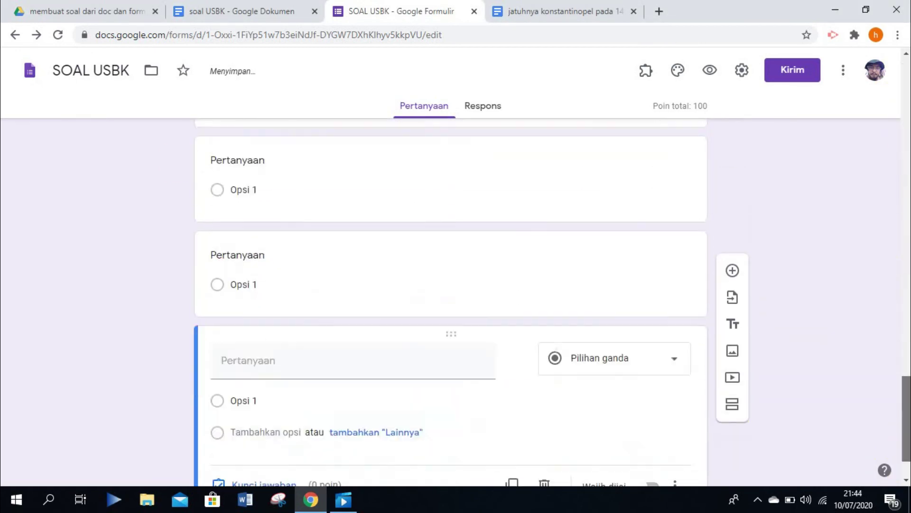
click(544, 423)
click(543, 419)
click(544, 419)
- Rename the "What is your name?" question to "Nama siswa" and make it required
drag(906, 427, 906, 101)
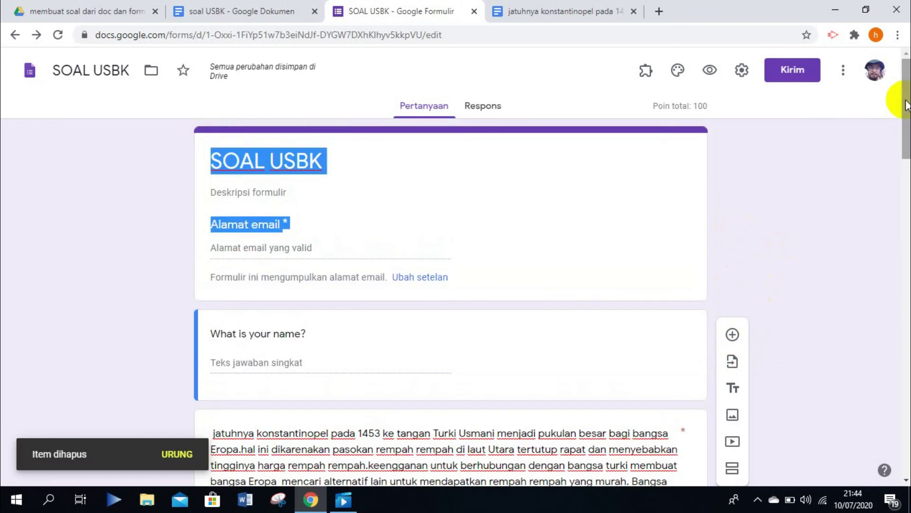
triple_click(452, 347)
text(Nama SO)
click(648, 448)
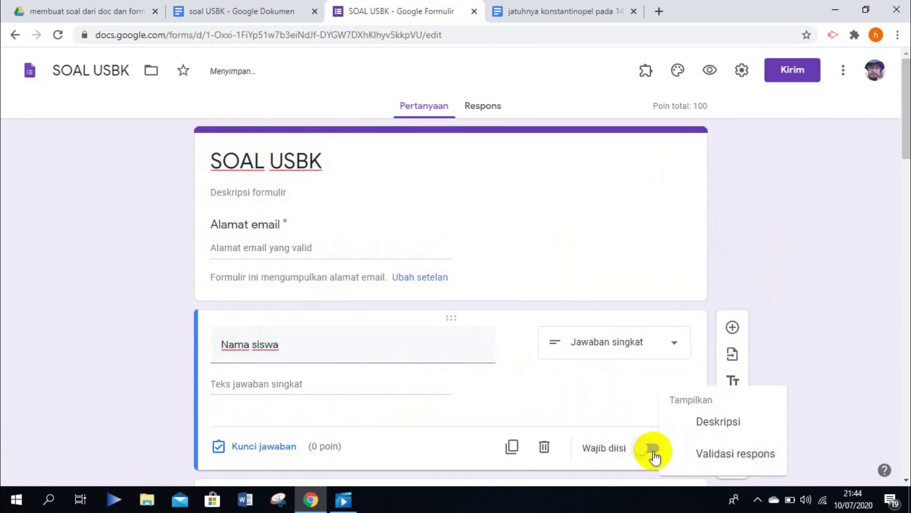
- Add a required short-answer question titled "NISN" after Nama siswa, with response validation Angka, Adalah angka
click(733, 327)
text(NISN)
click(669, 268)
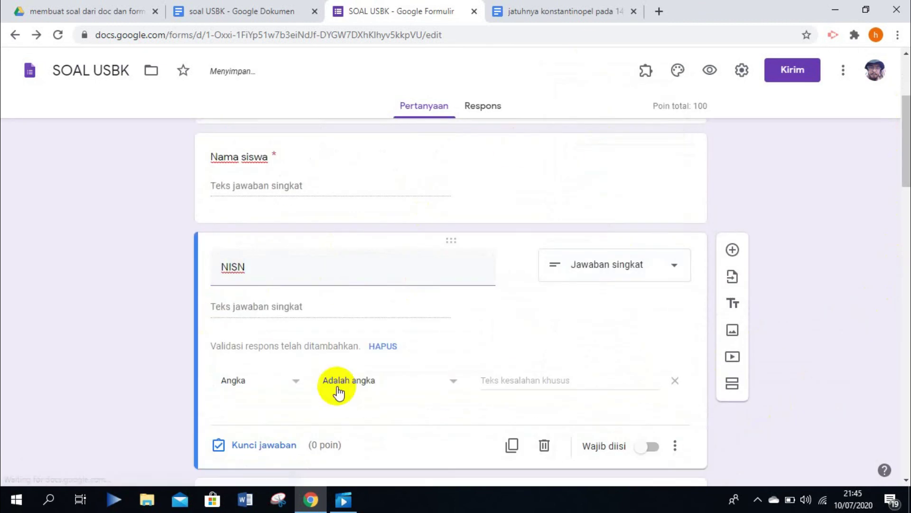
click(675, 444)
click(824, 248)
scroll(817, 190, down, 1)
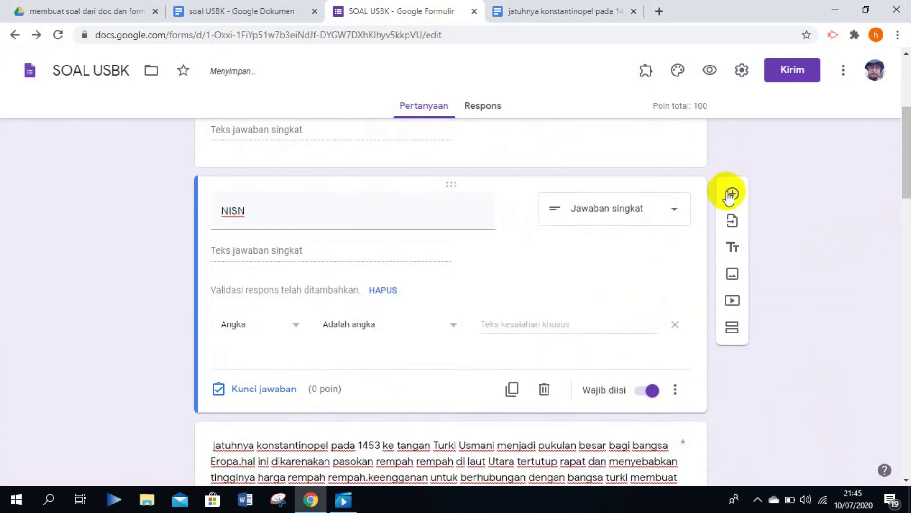
- Add a question titled "Kelas" after NISN and make it a Drop-down
click(730, 193)
text(Kelas)
click(613, 309)
click(612, 281)
- Enter the options "X Mia1" and "X mia 1" for the Kelas question
scroll(313, 214, down, 3)
click(235, 175)
text(X)
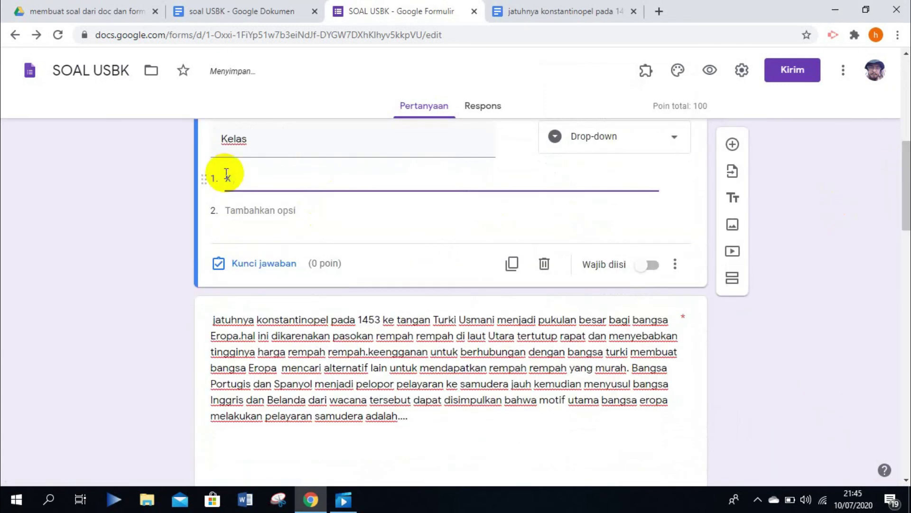
key(Return)
text(X mia 1)
click(235, 174)
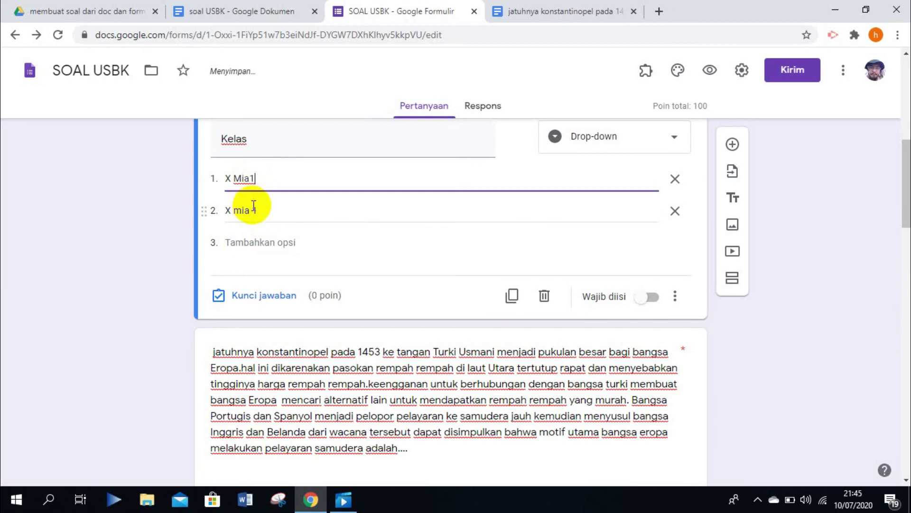
drag(898, 206, 897, 417)
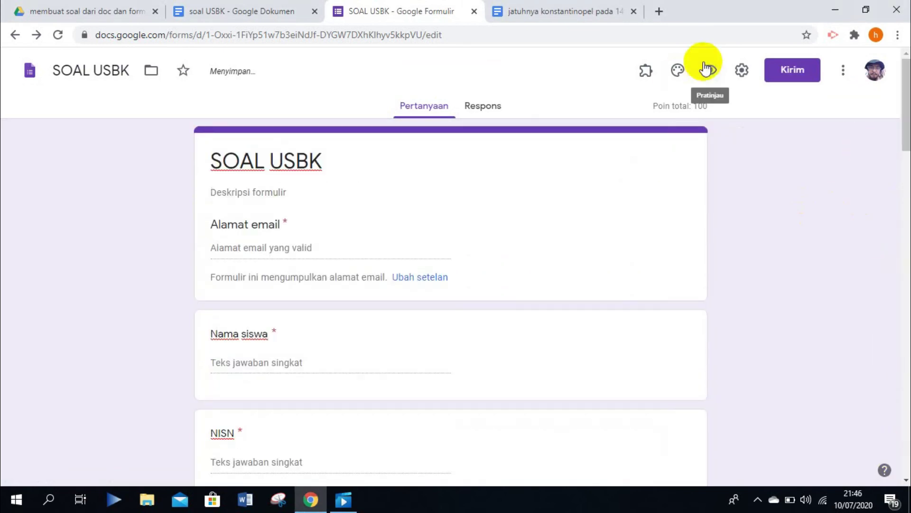
- Preview the form, close the preview and check the form settings
click(706, 69)
drag(904, 162, 897, 63)
click(602, 11)
click(742, 70)
click(433, 148)
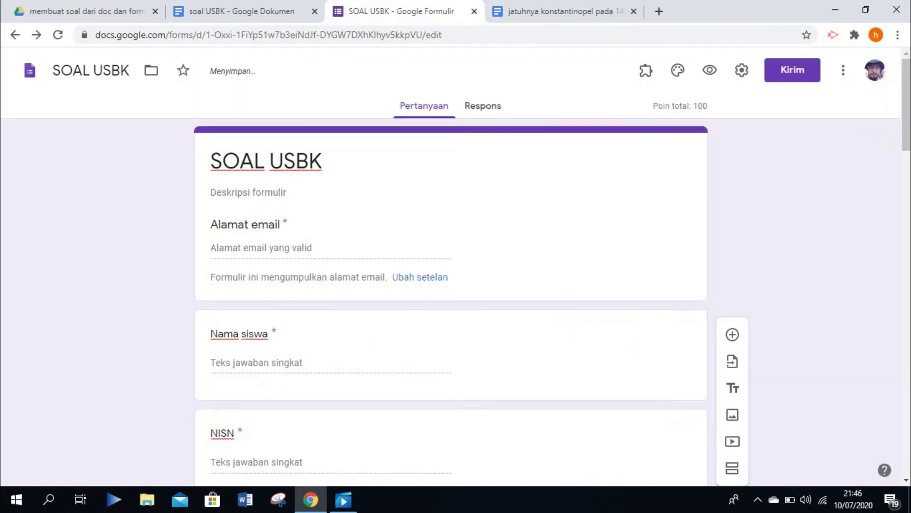
- Preview the form again as respondents see it and compare it with the form editor
click(710, 71)
click(406, 11)
click(533, 11)
click(407, 11)
click(530, 16)
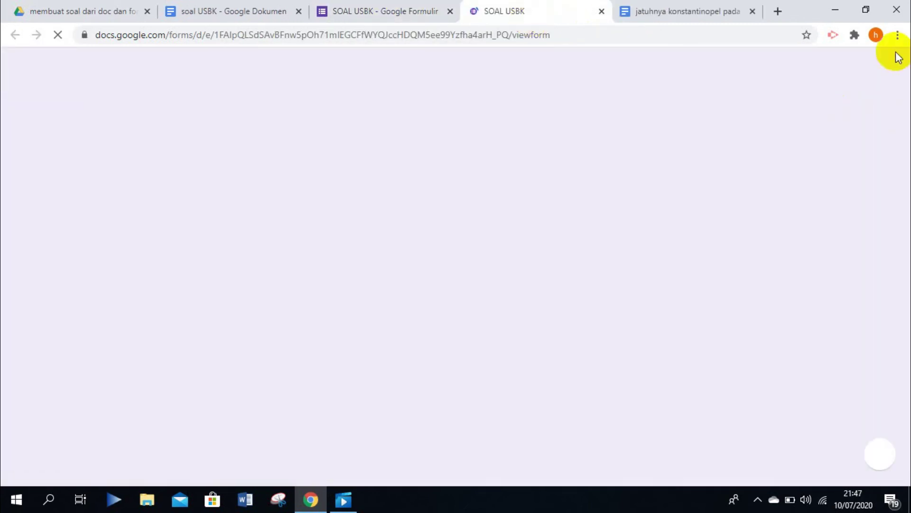
mouse_move(903, 74)
mouse_down()
mouse_move(899, 276)
mouse_move(898, 67)
mouse_up()
- Close the Konstantinopel document and the form preview, returning to the form editor
click(697, 10)
click(753, 11)
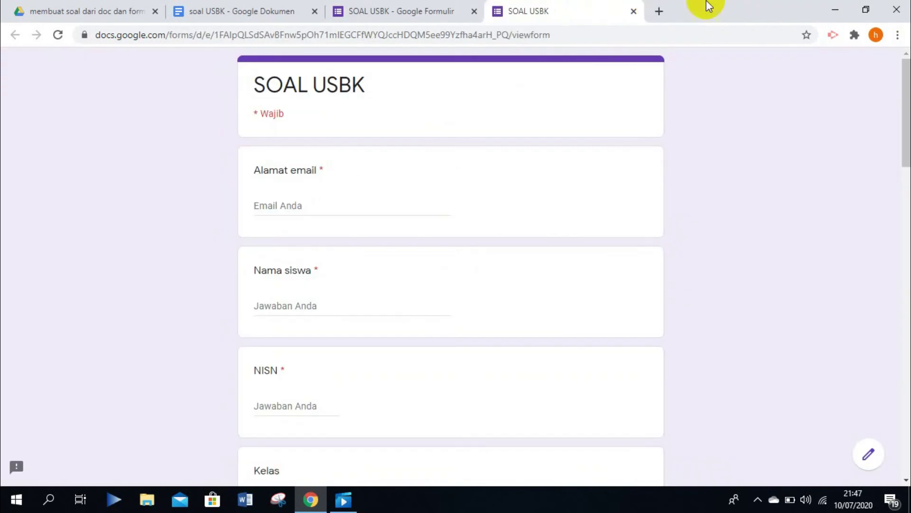
click(633, 11)
- Create a shortened share link for the form in the send options and copy it
click(793, 69)
click(413, 169)
click(277, 253)
click(606, 273)
click(897, 154)
click(843, 70)
drag(908, 154, 897, 42)
click(613, 131)
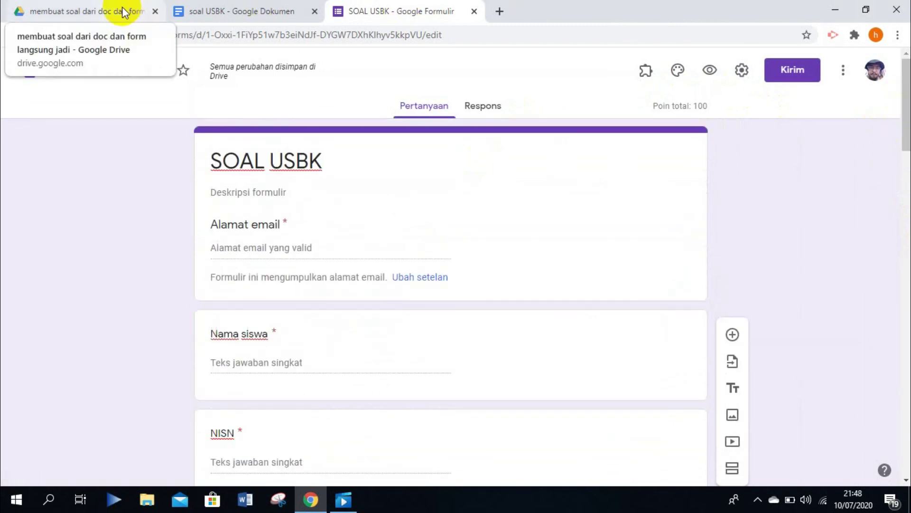
- Place the soal USBK document after the form editor in the browser and review the form from top to bottom
drag(239, 10, 356, 18)
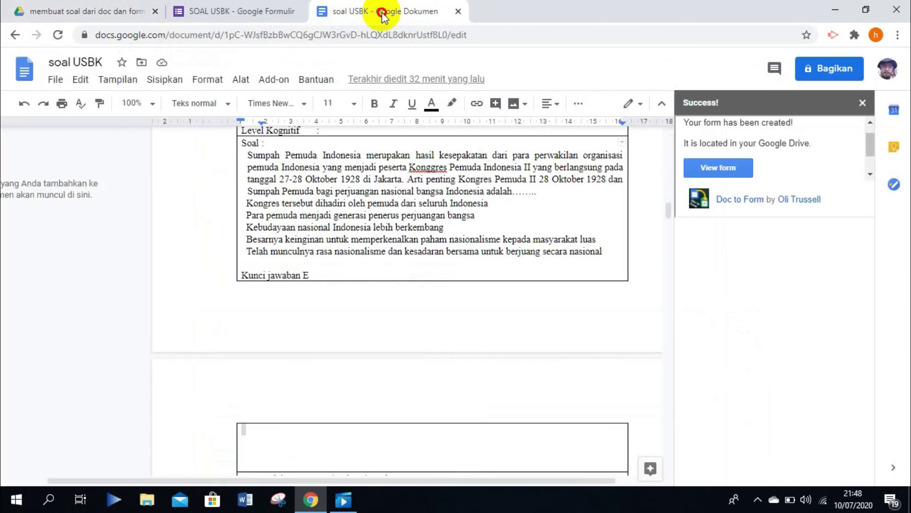
click(245, 14)
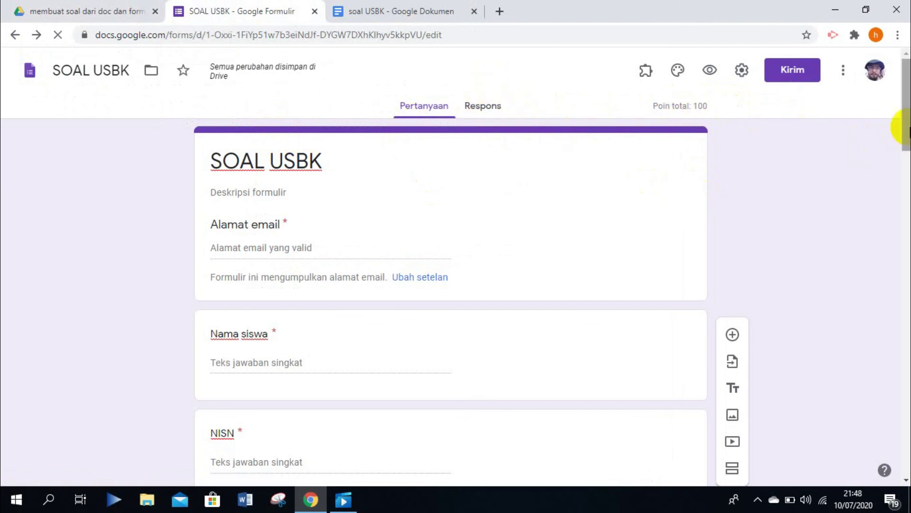
drag(907, 128, 907, 401)
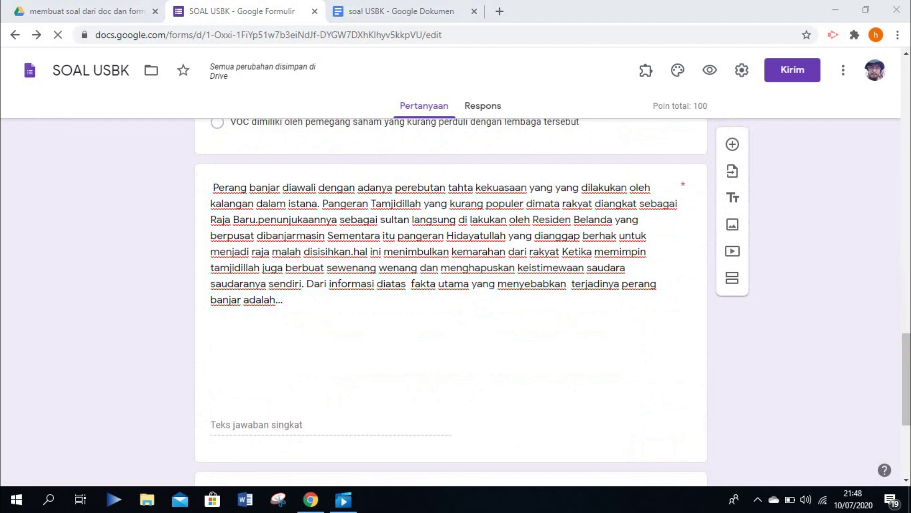
drag(905, 351, 885, 75)
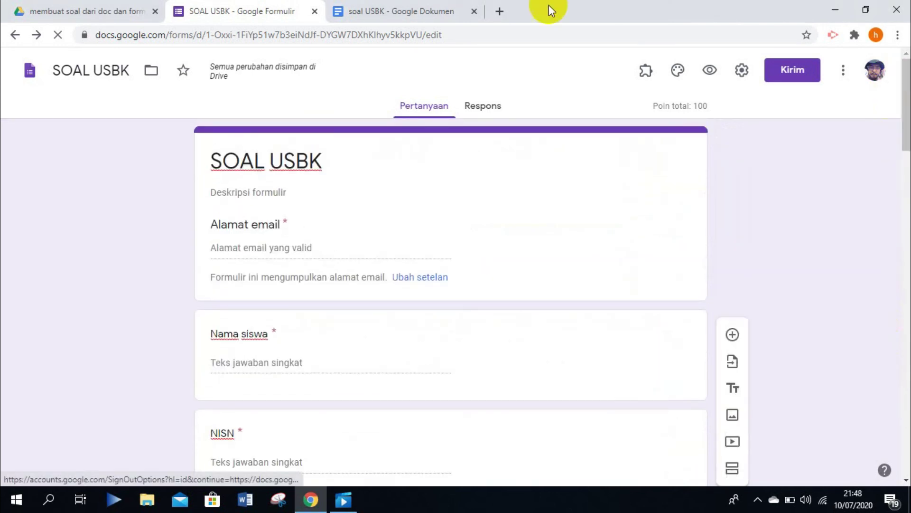
- Exit the soal USBK.doc preview in Google Drive, go to Drive Saya, and close the soal USBK document
click(37, 19)
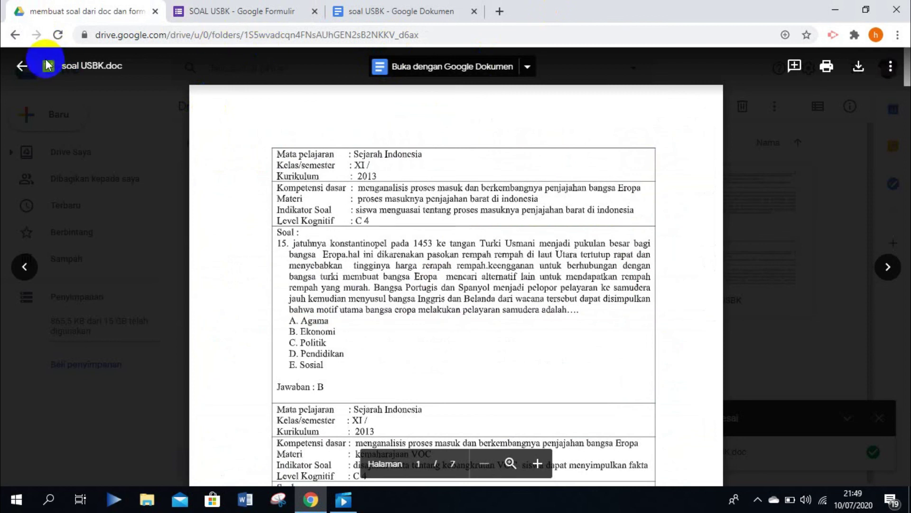
click(21, 65)
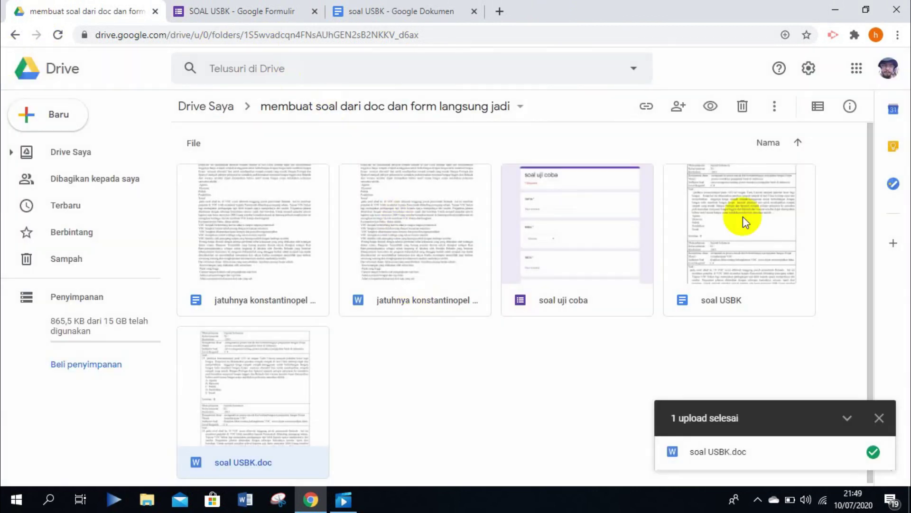
mouse_move(870, 223)
mouse_down()
mouse_move(869, 239)
mouse_move(866, 215)
mouse_up()
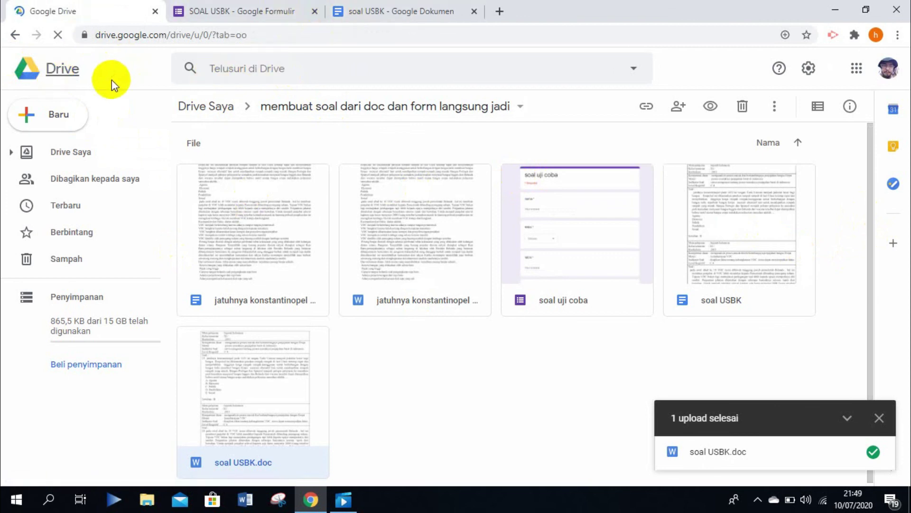
click(377, 14)
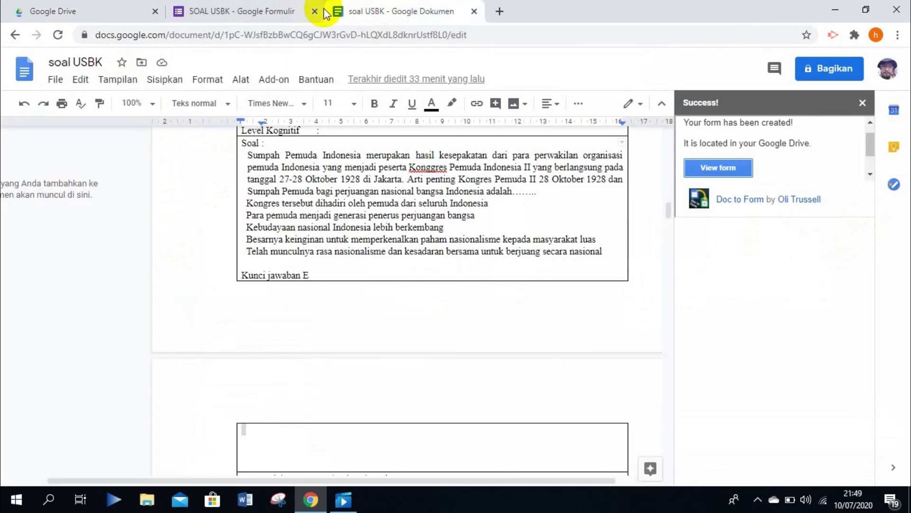
click(473, 13)
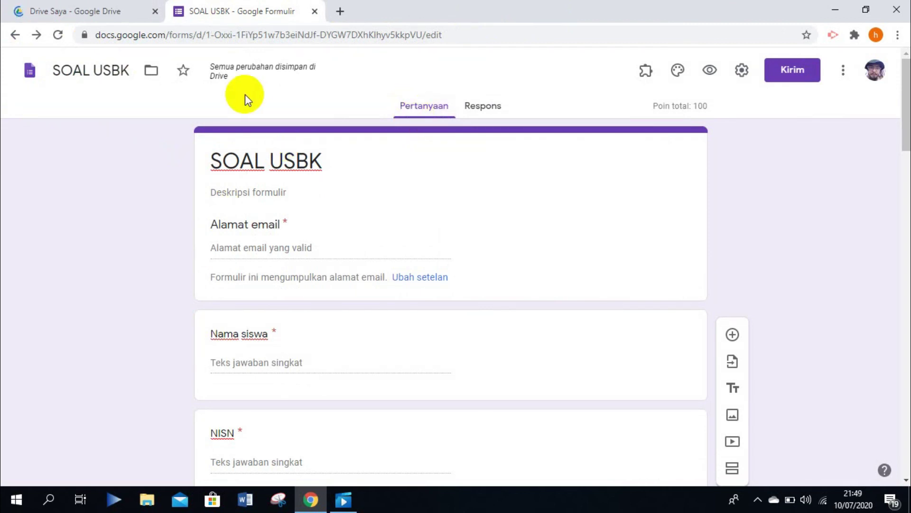
- Move the SOAL USBK form from Drive Saya into the folder "bikin soal tanpabikin form" and dismiss the notification
click(154, 76)
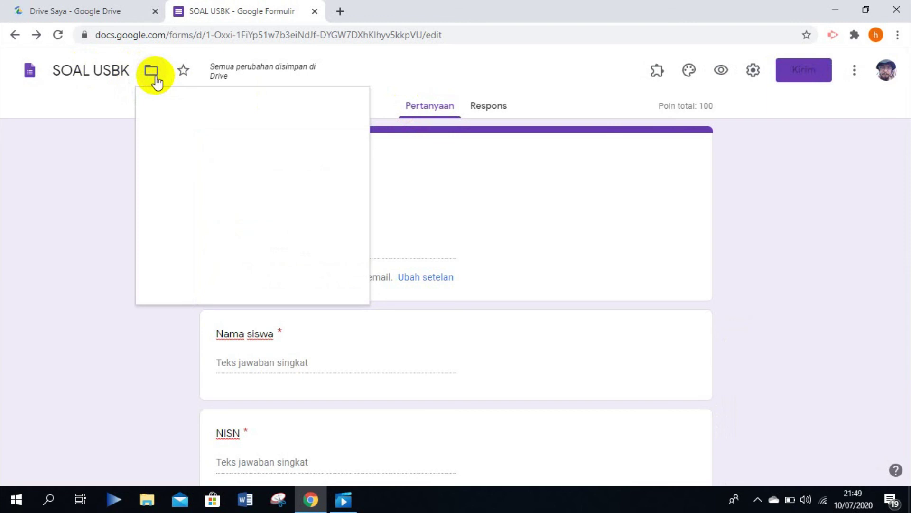
click(82, 11)
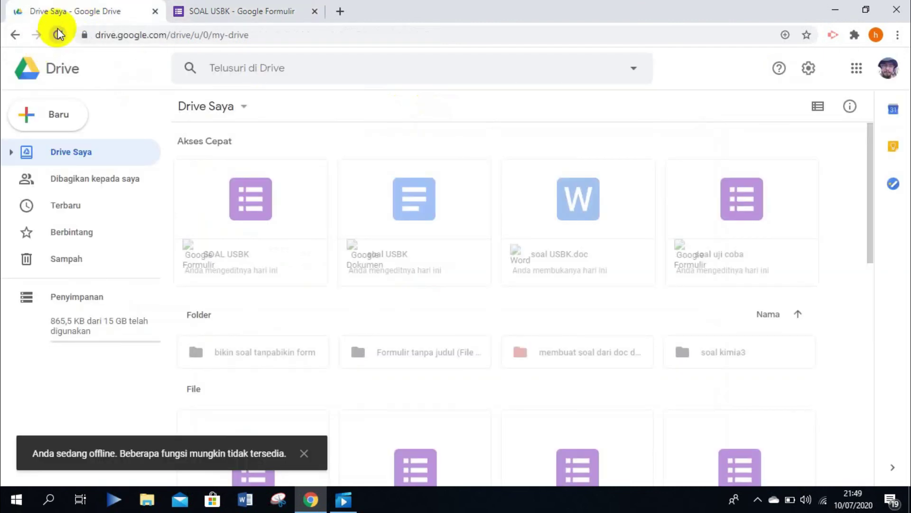
click(211, 13)
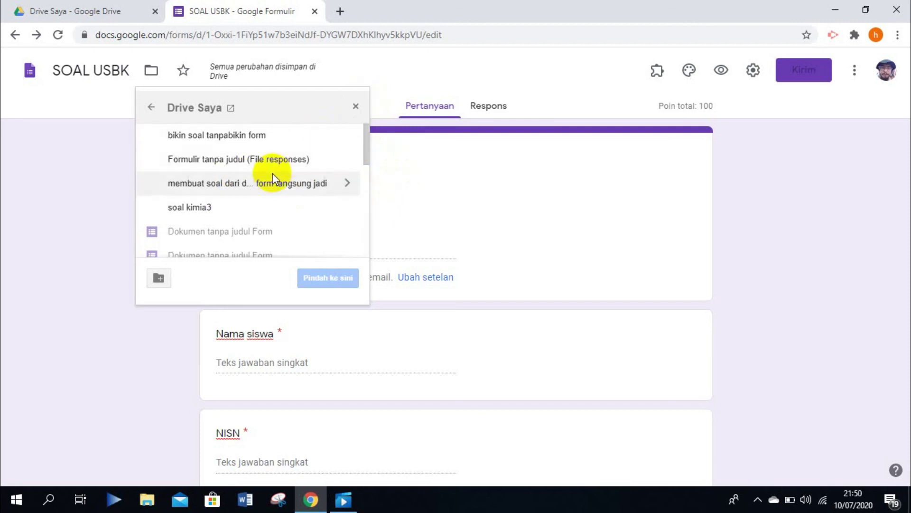
click(232, 134)
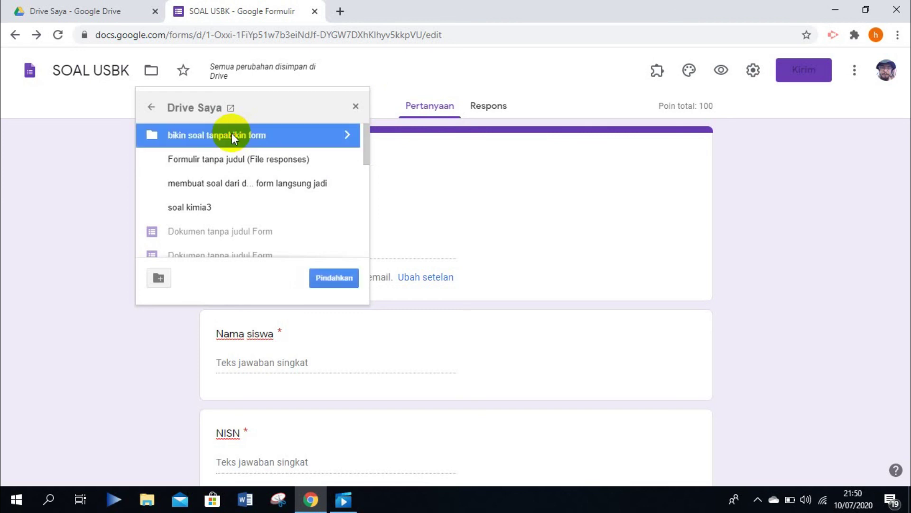
click(335, 277)
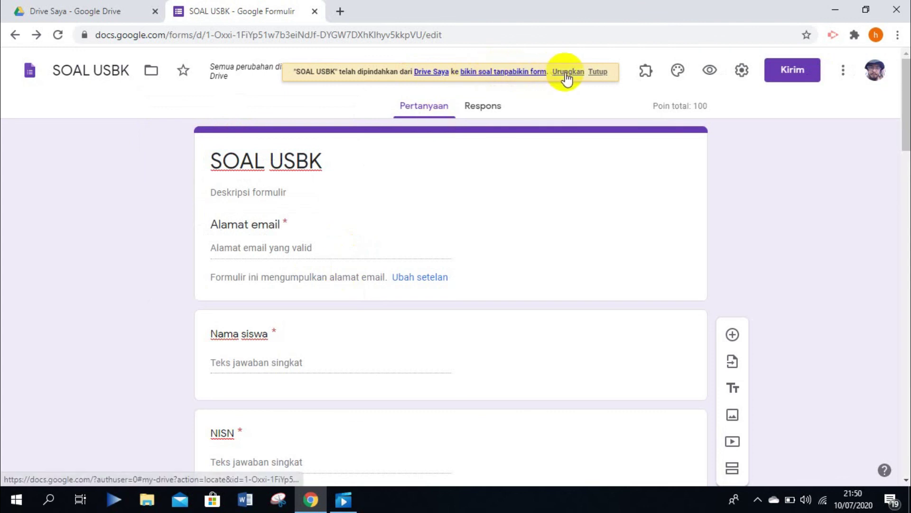
click(602, 74)
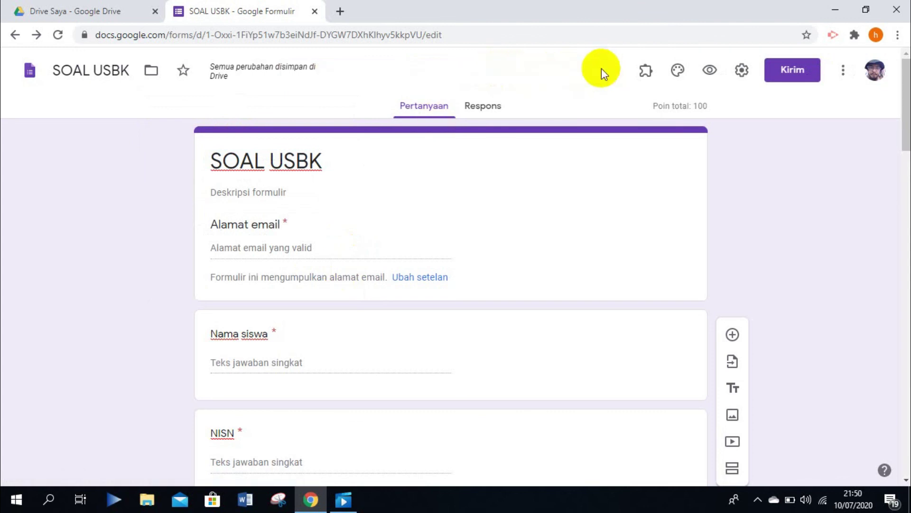